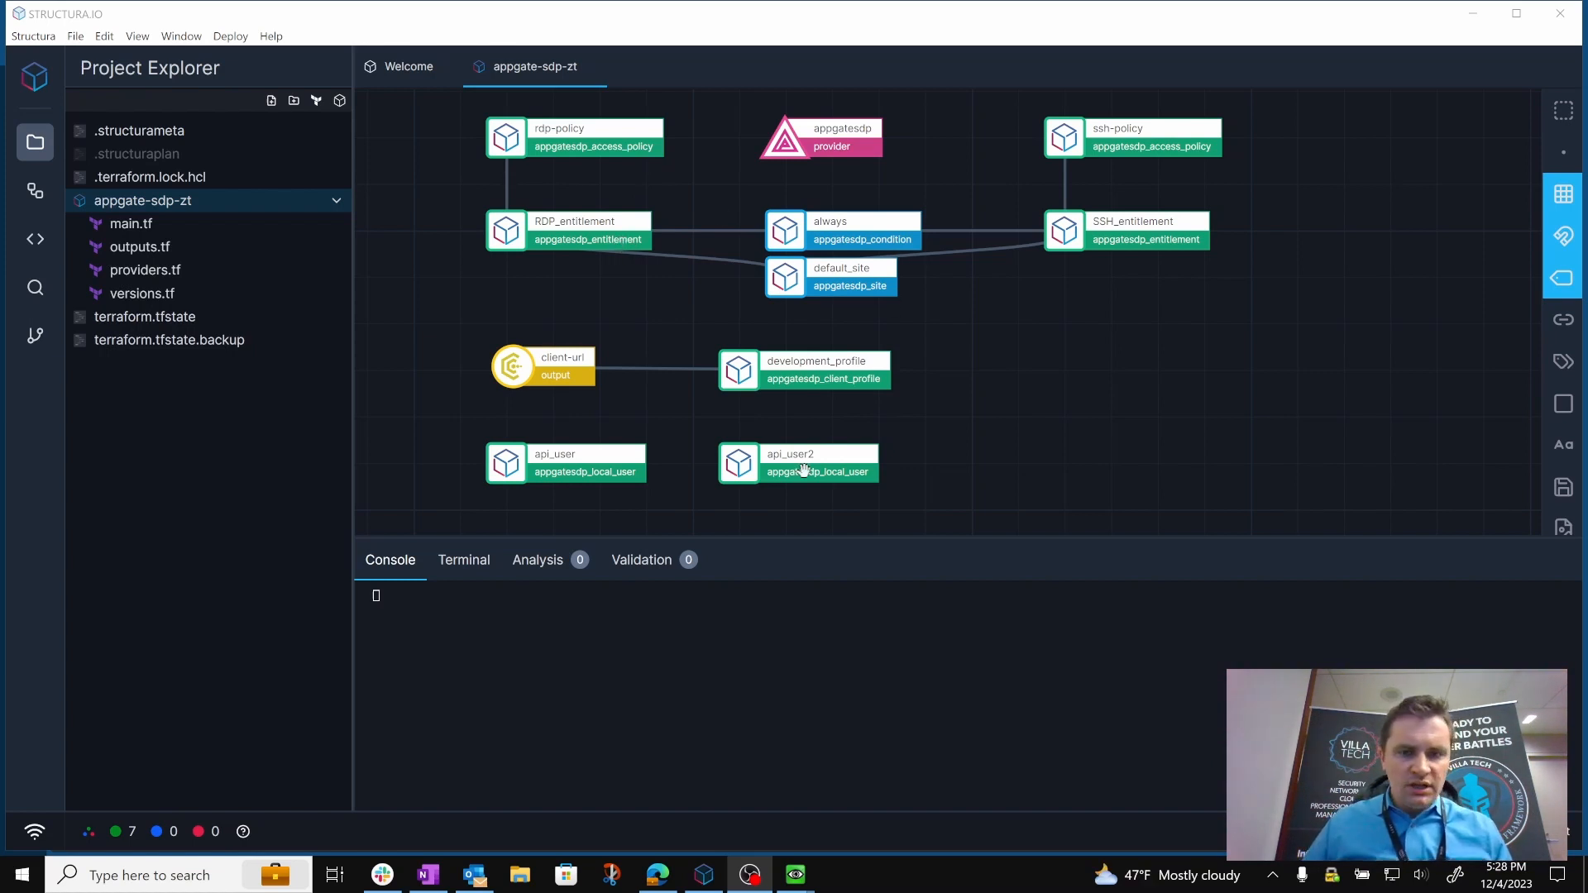
Examine the SSH_entitlement resource's attributes and Terraform code on the appgate-sdp-zt canvas, then close its details.
{"action": "left_click", "coordinate": [356, 567]}
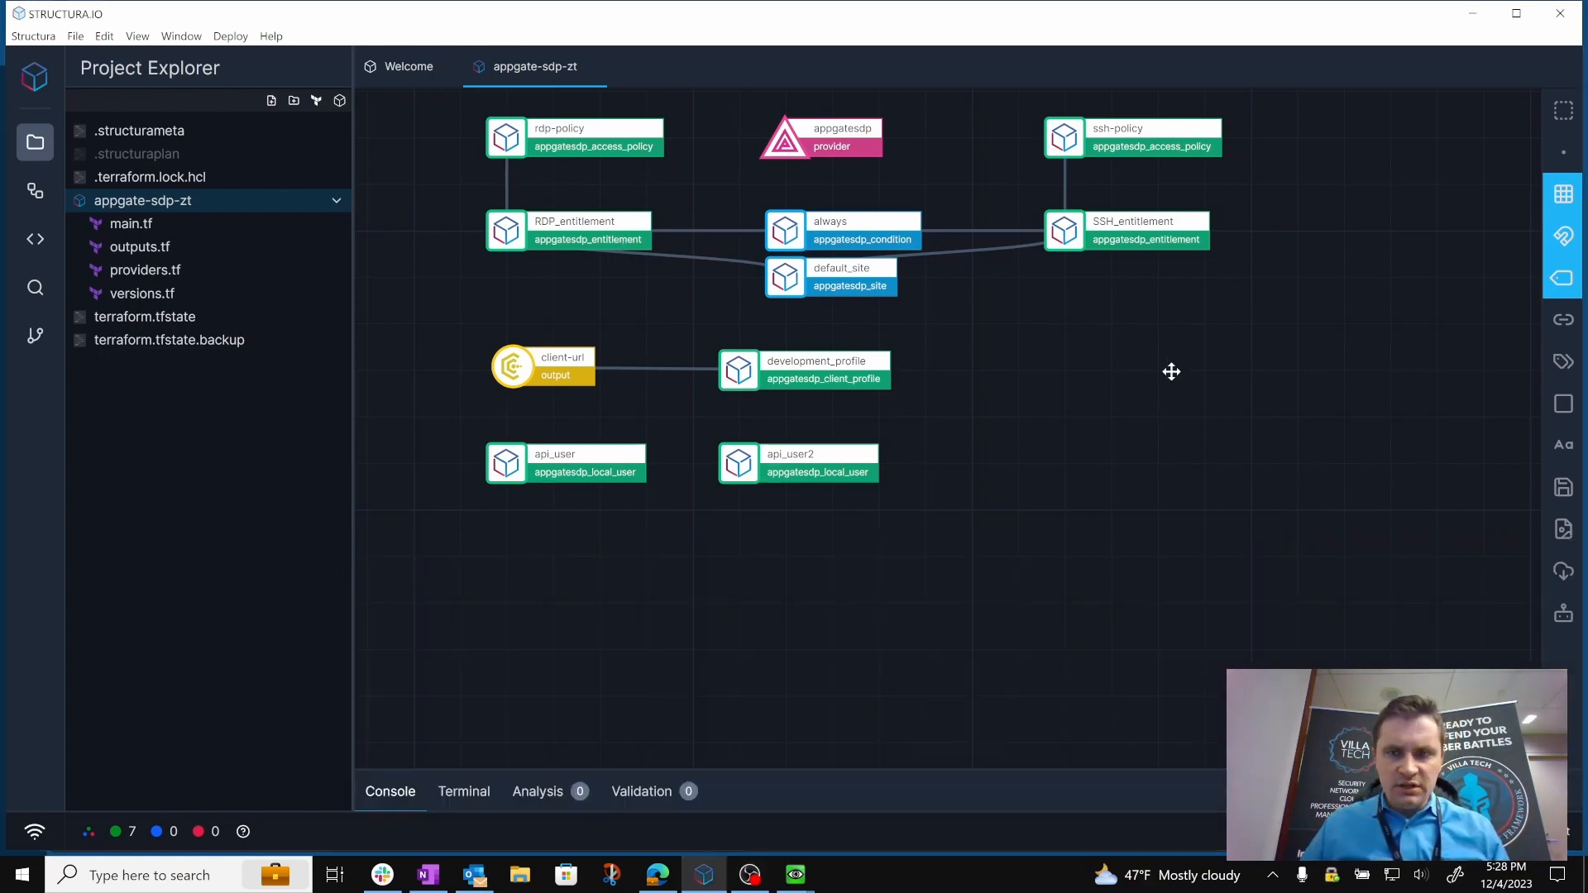
{"action": "double_click", "coordinate": [1067, 234]}
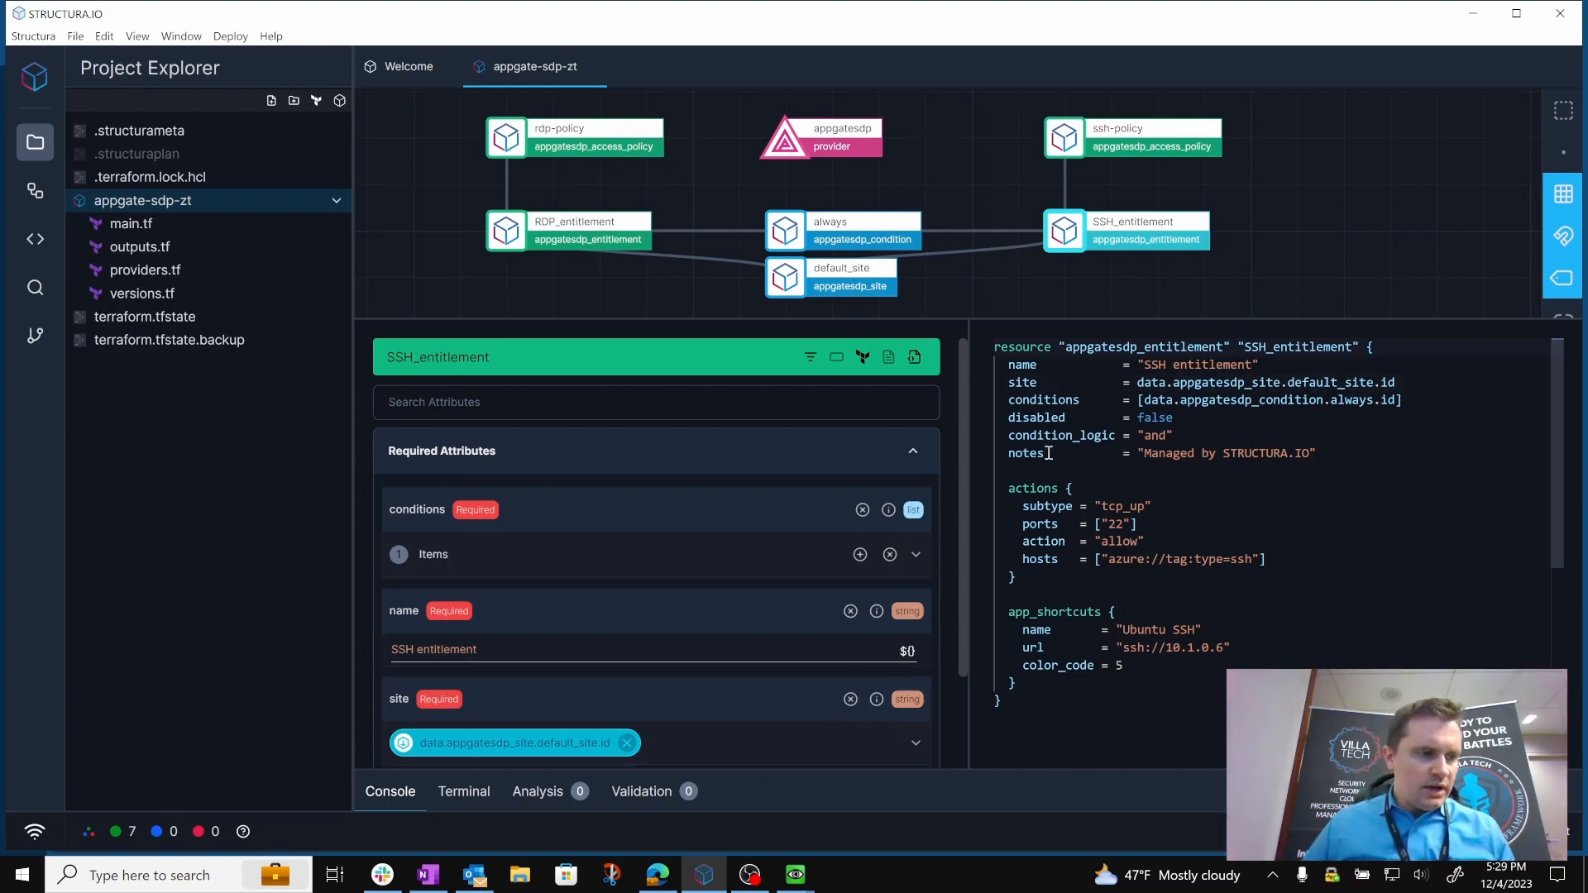
{"action": "left_click", "coordinate": [471, 301]}
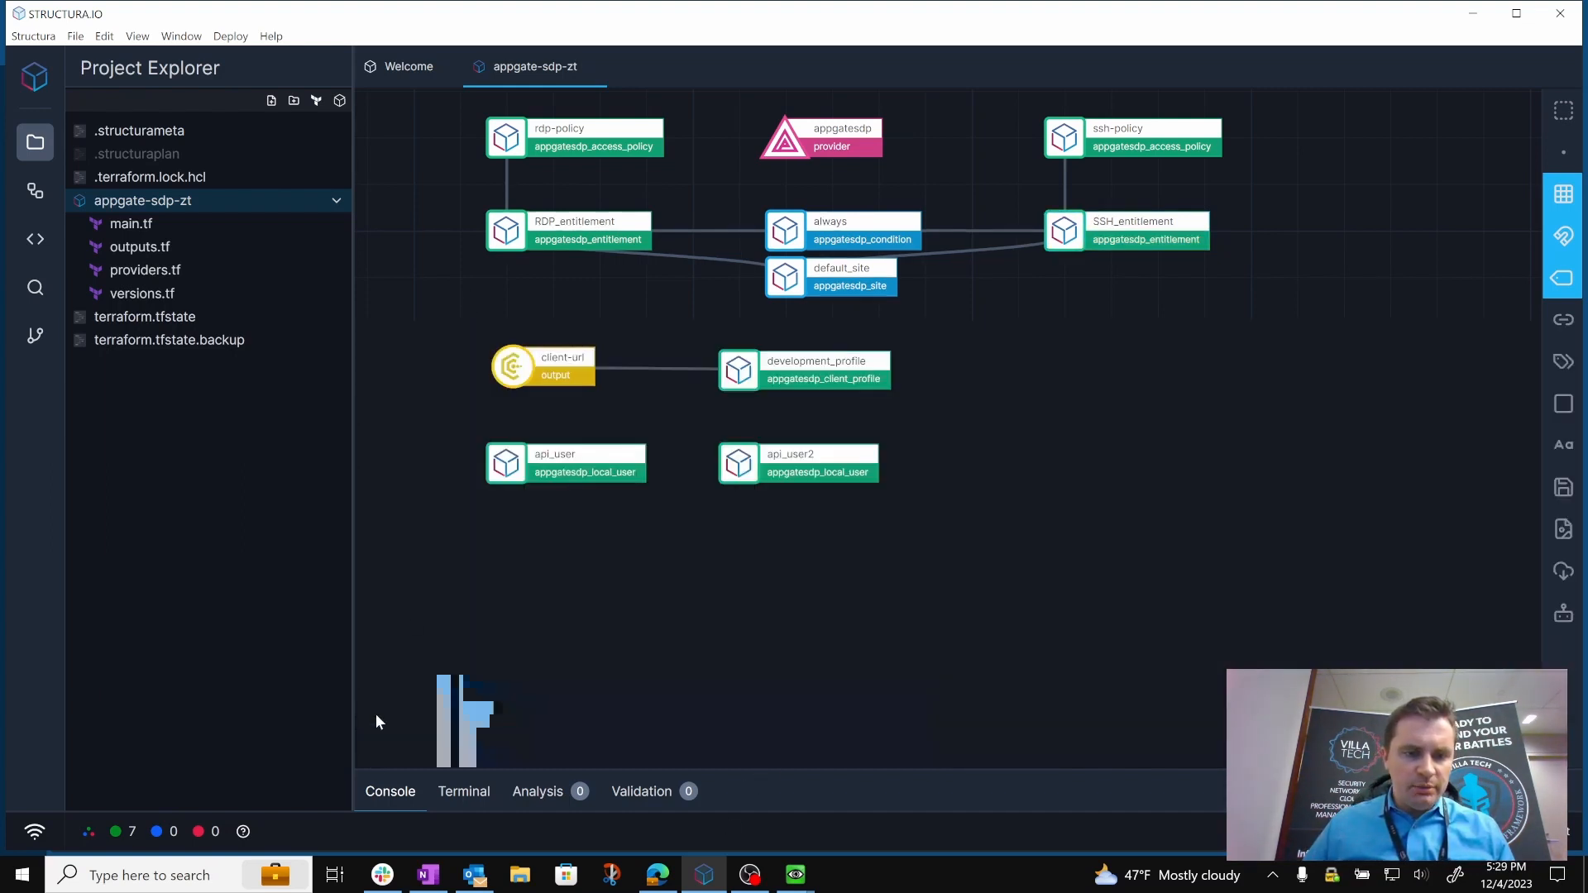
Run a terraform plan for the appgate-sdp-zt project with the console output open.
{"action": "left_click", "coordinate": [379, 790]}
{"action": "left_click", "coordinate": [228, 37]}
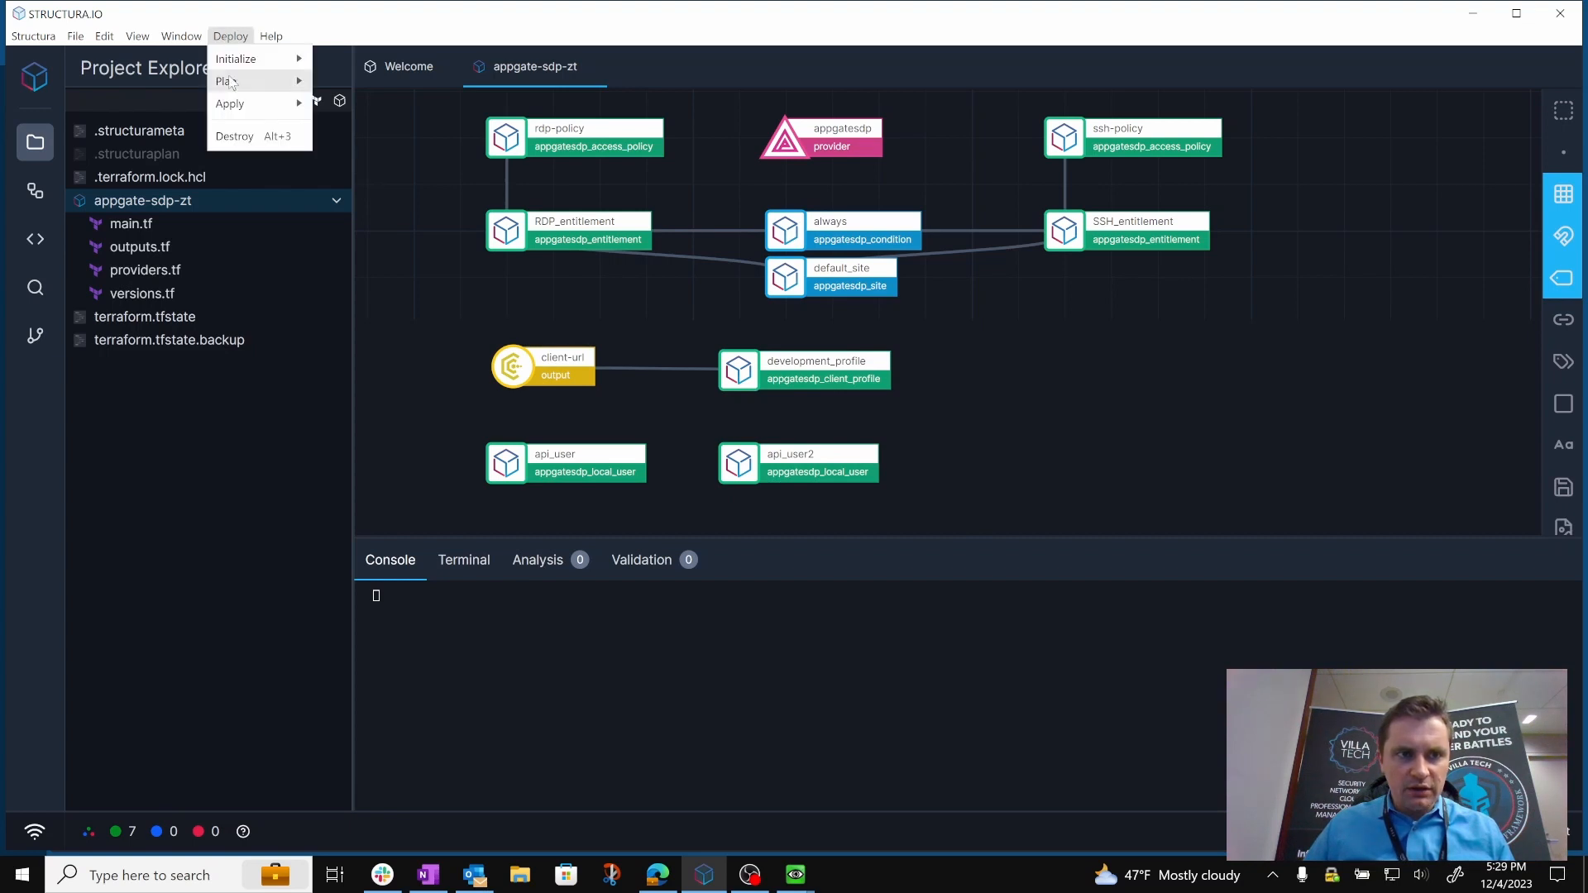
{"action": "mouse_move", "coordinate": [238, 83]}
{"action": "left_click", "coordinate": [380, 91]}
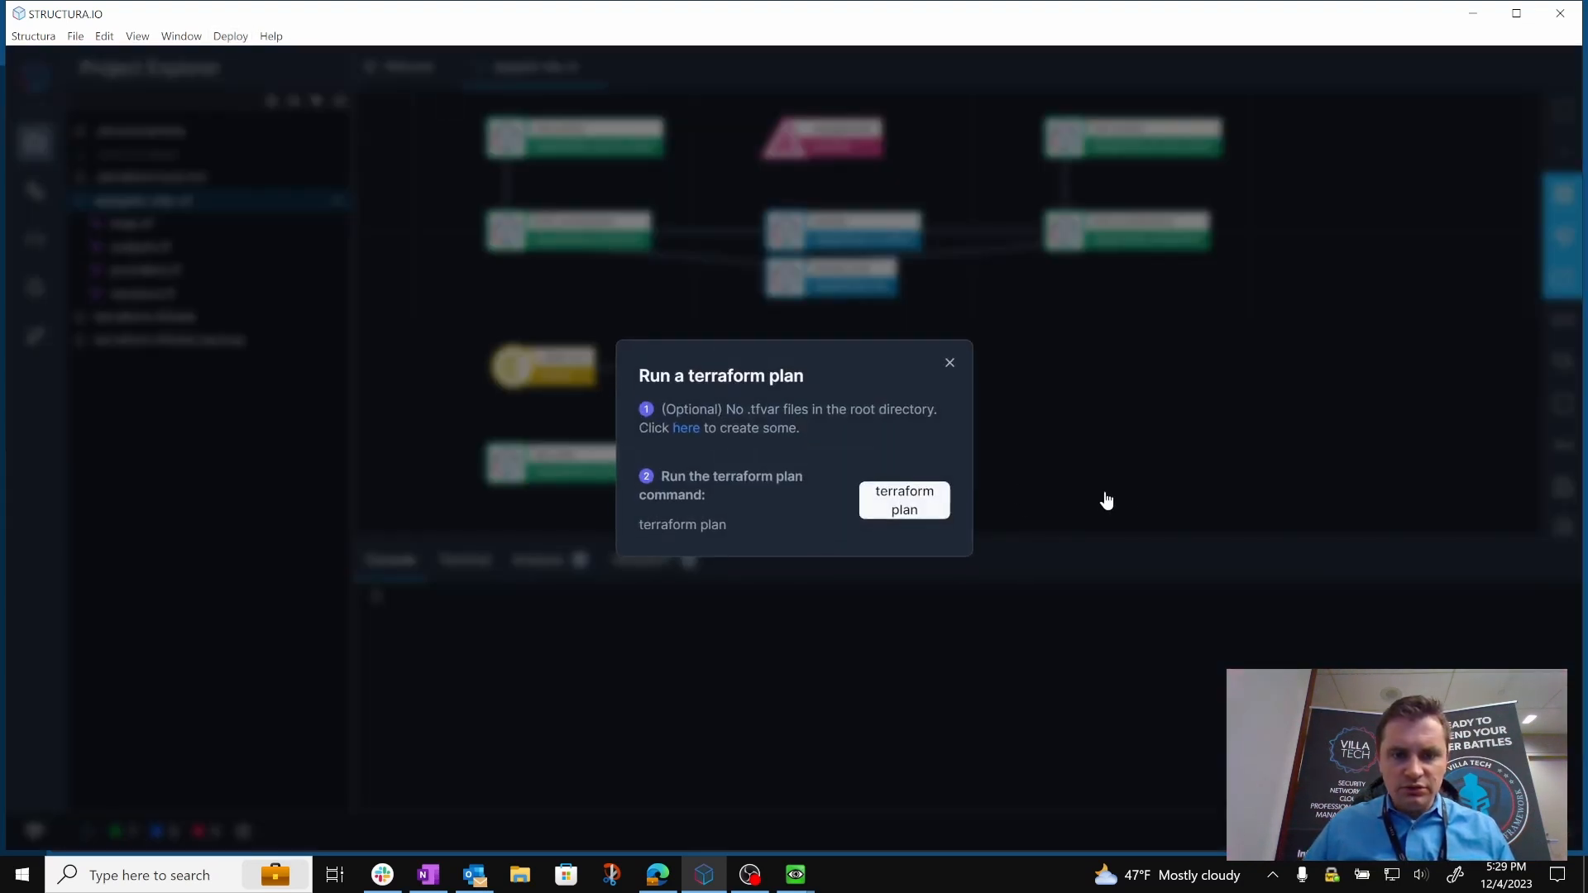
{"action": "left_click", "coordinate": [938, 501]}
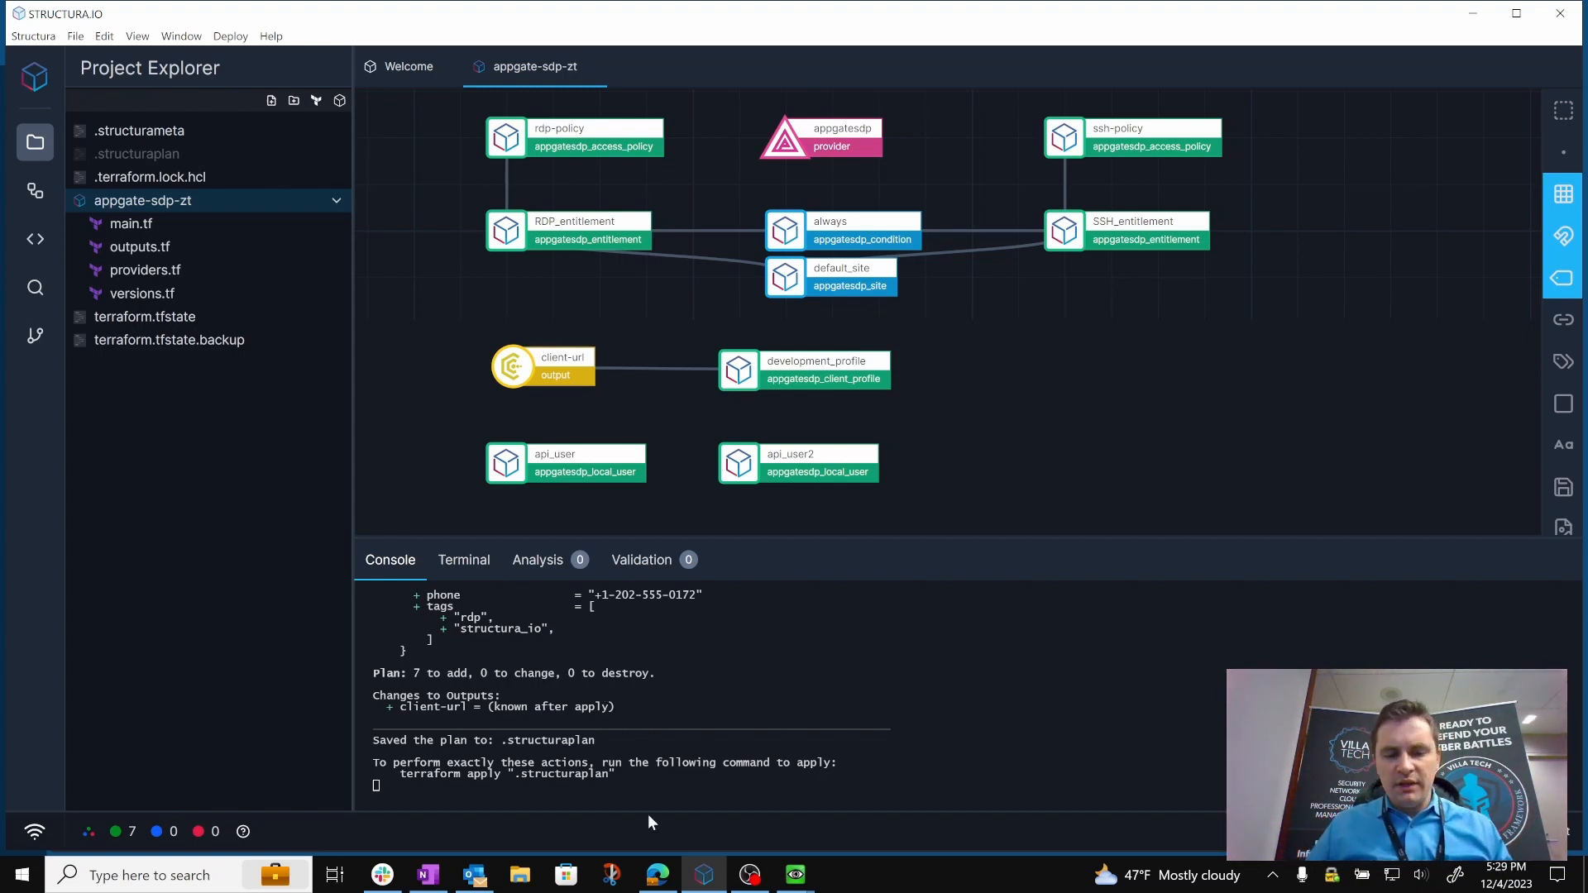
Switch to the Appgate SDP admin console in the browser, refresh it, and check the existing policies and entitlements.
{"action": "mouse_move", "coordinate": [666, 875]}
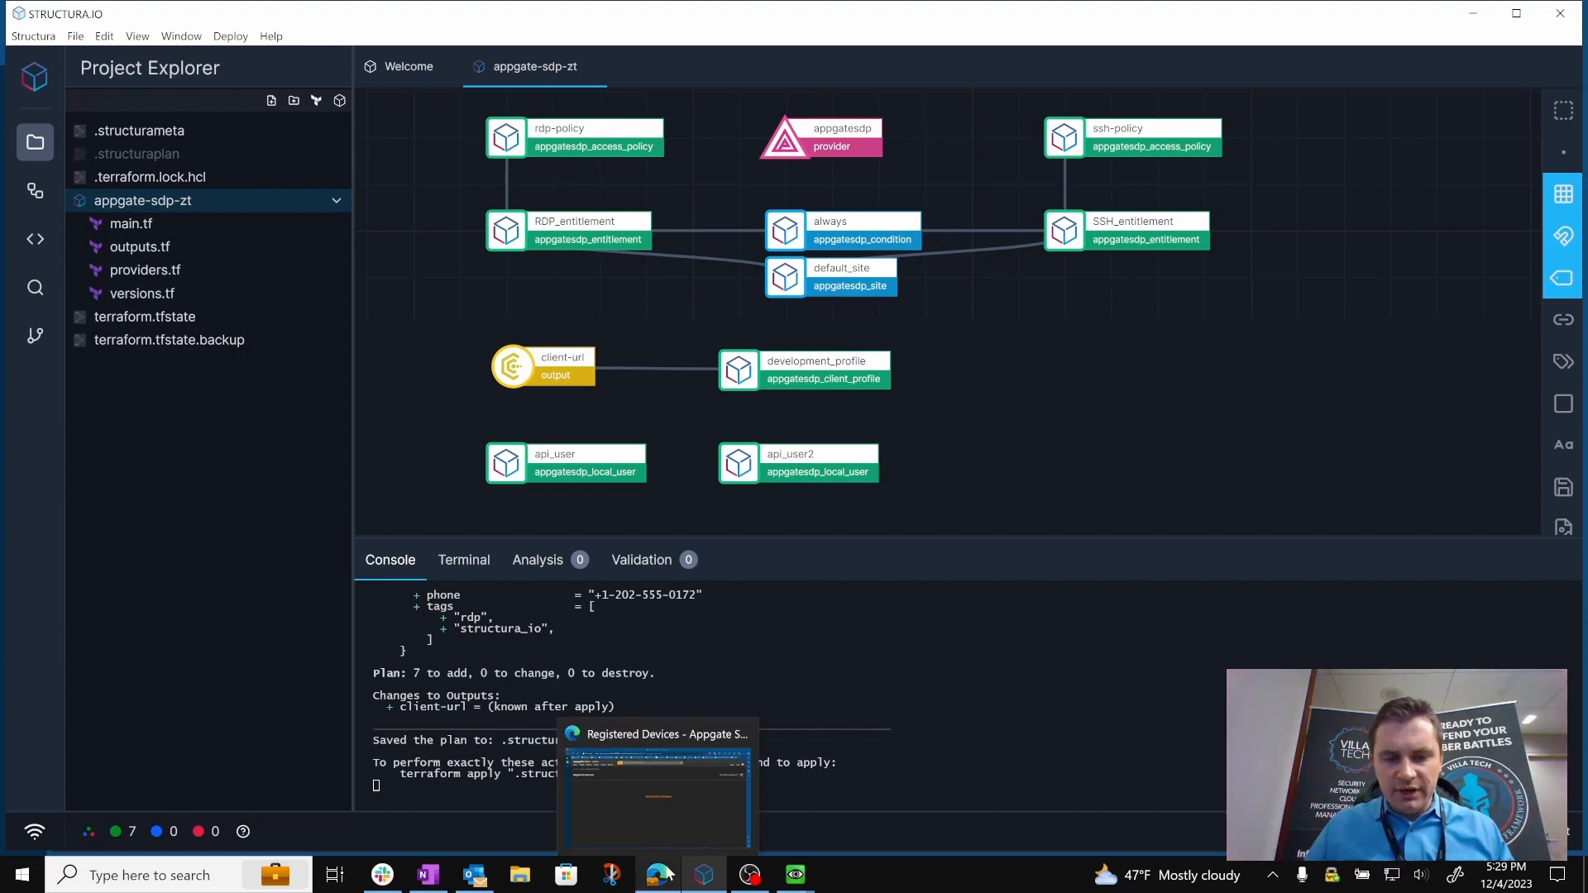
{"action": "left_click", "coordinate": [659, 801]}
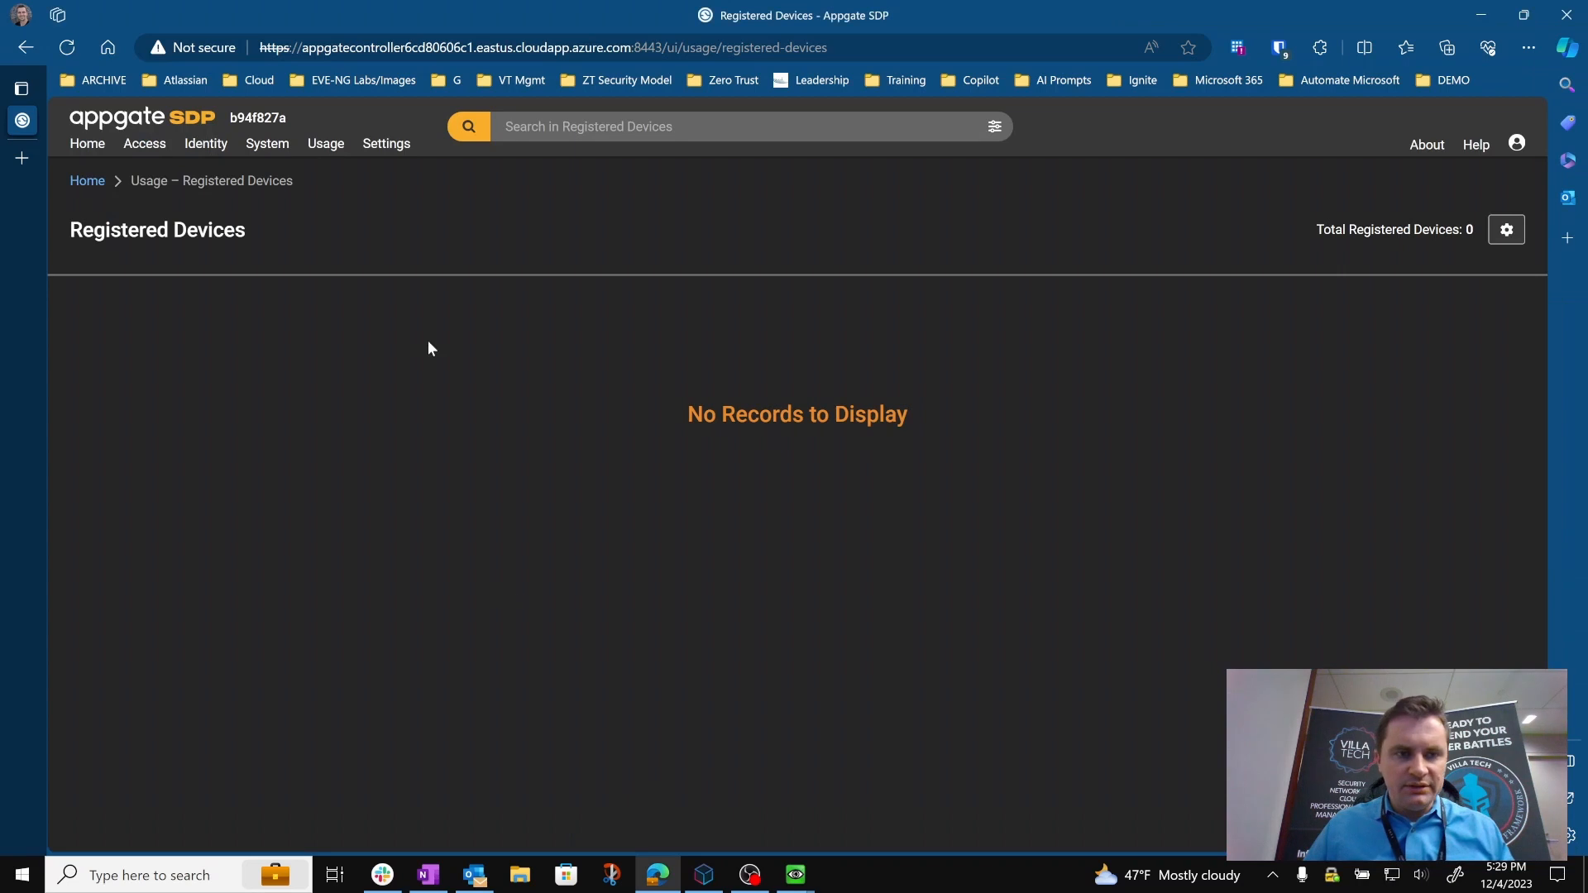
{"action": "left_click", "coordinate": [67, 47]}
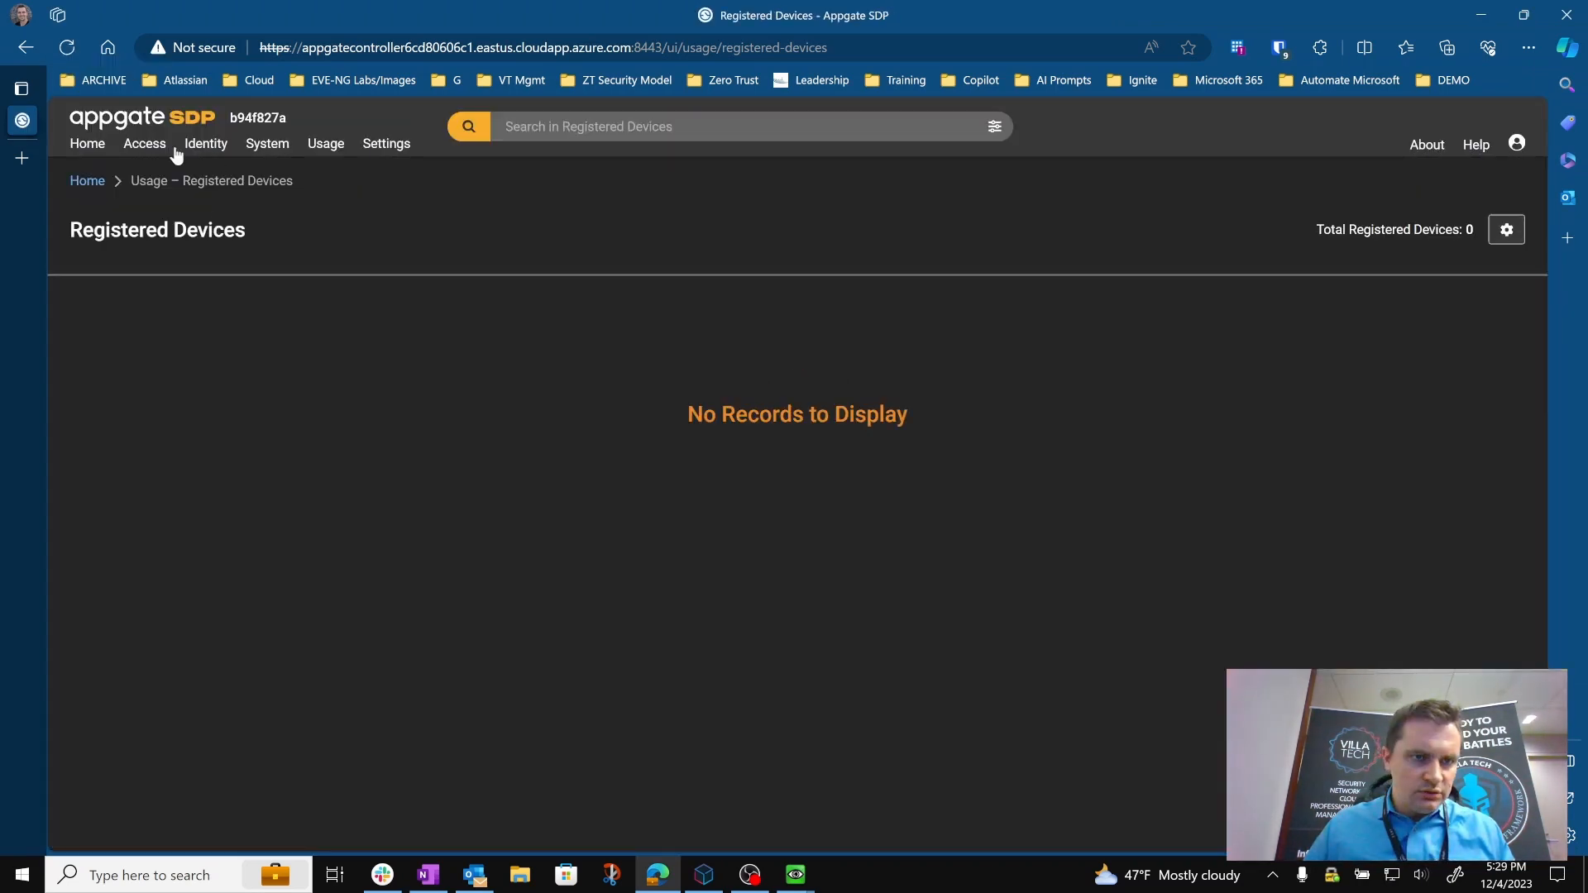
{"action": "left_click", "coordinate": [153, 147]}
{"action": "left_click", "coordinate": [162, 192]}
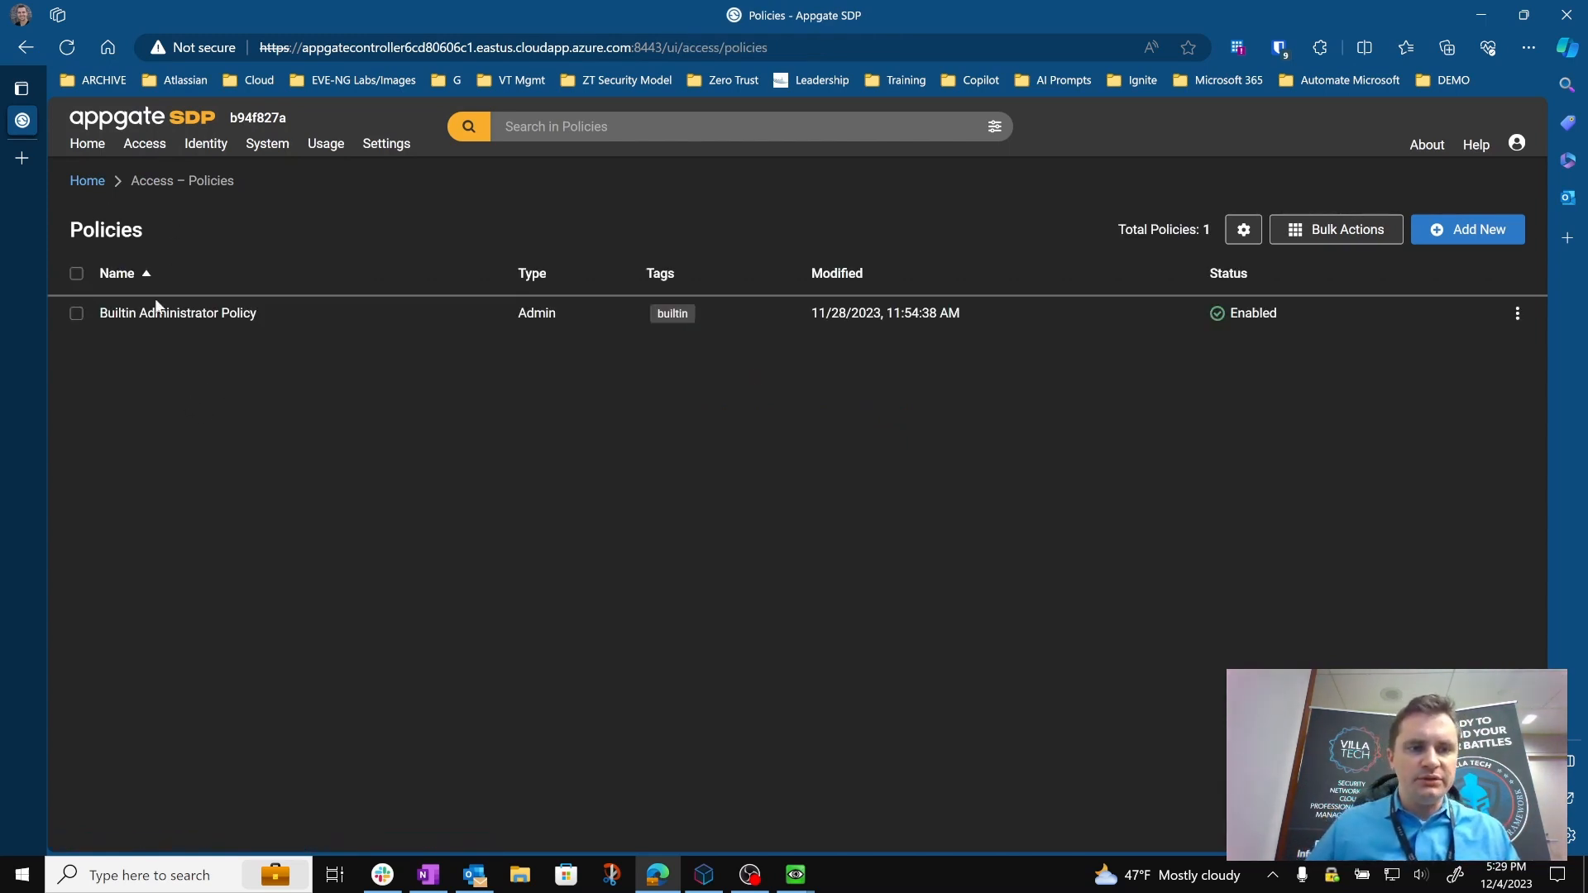
{"action": "left_click", "coordinate": [152, 146]}
{"action": "left_click", "coordinate": [192, 281]}
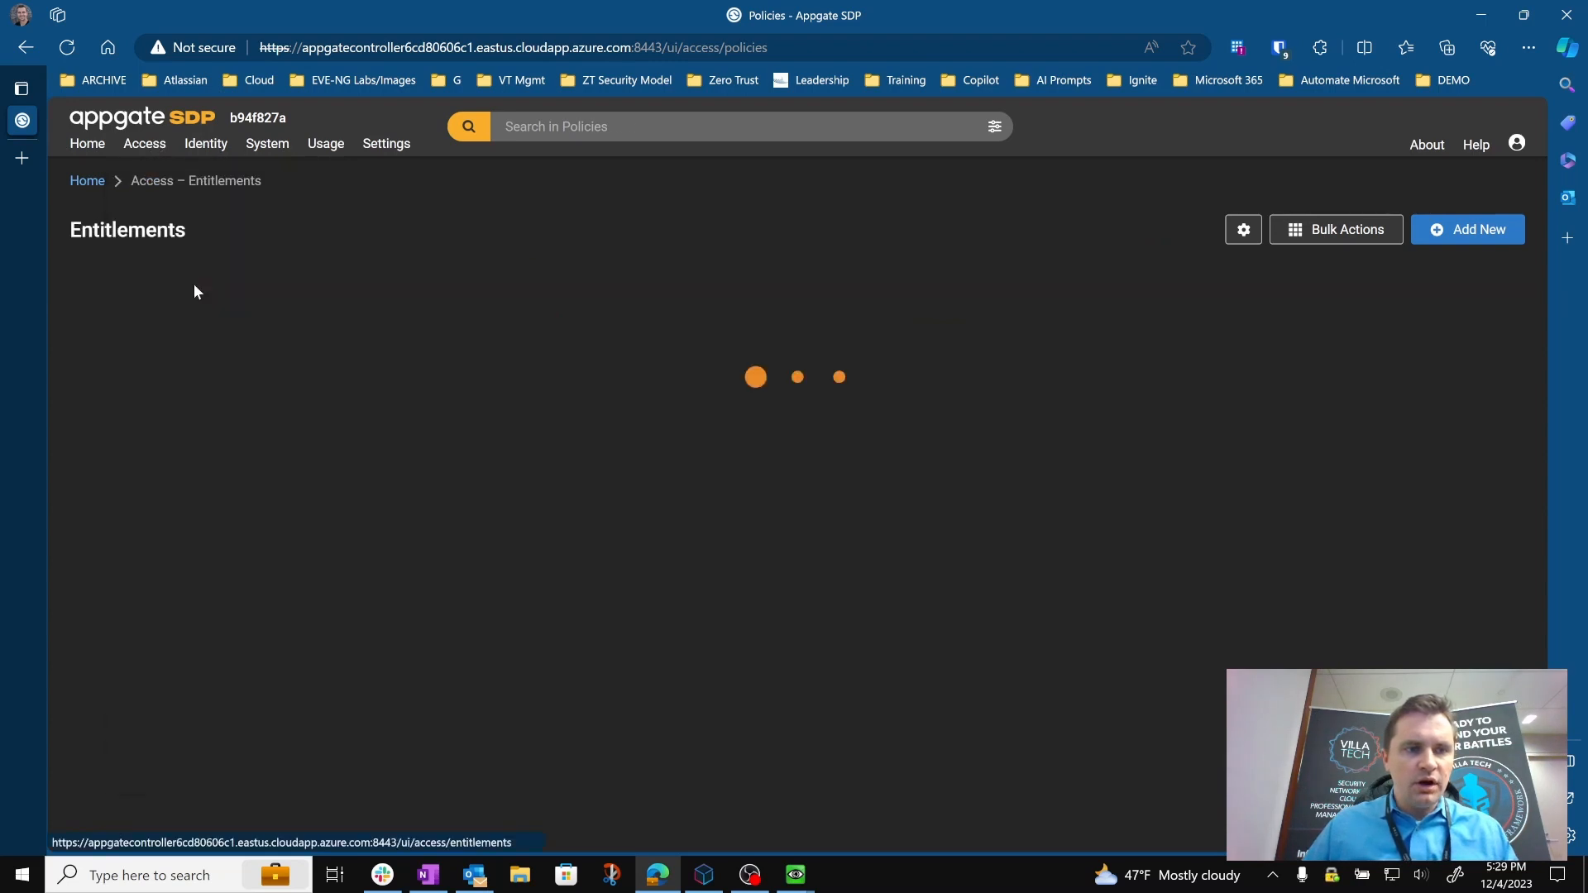
Check the existing local users and client profiles in the Appgate SDP identity settings.
{"action": "left_click", "coordinate": [207, 144]}
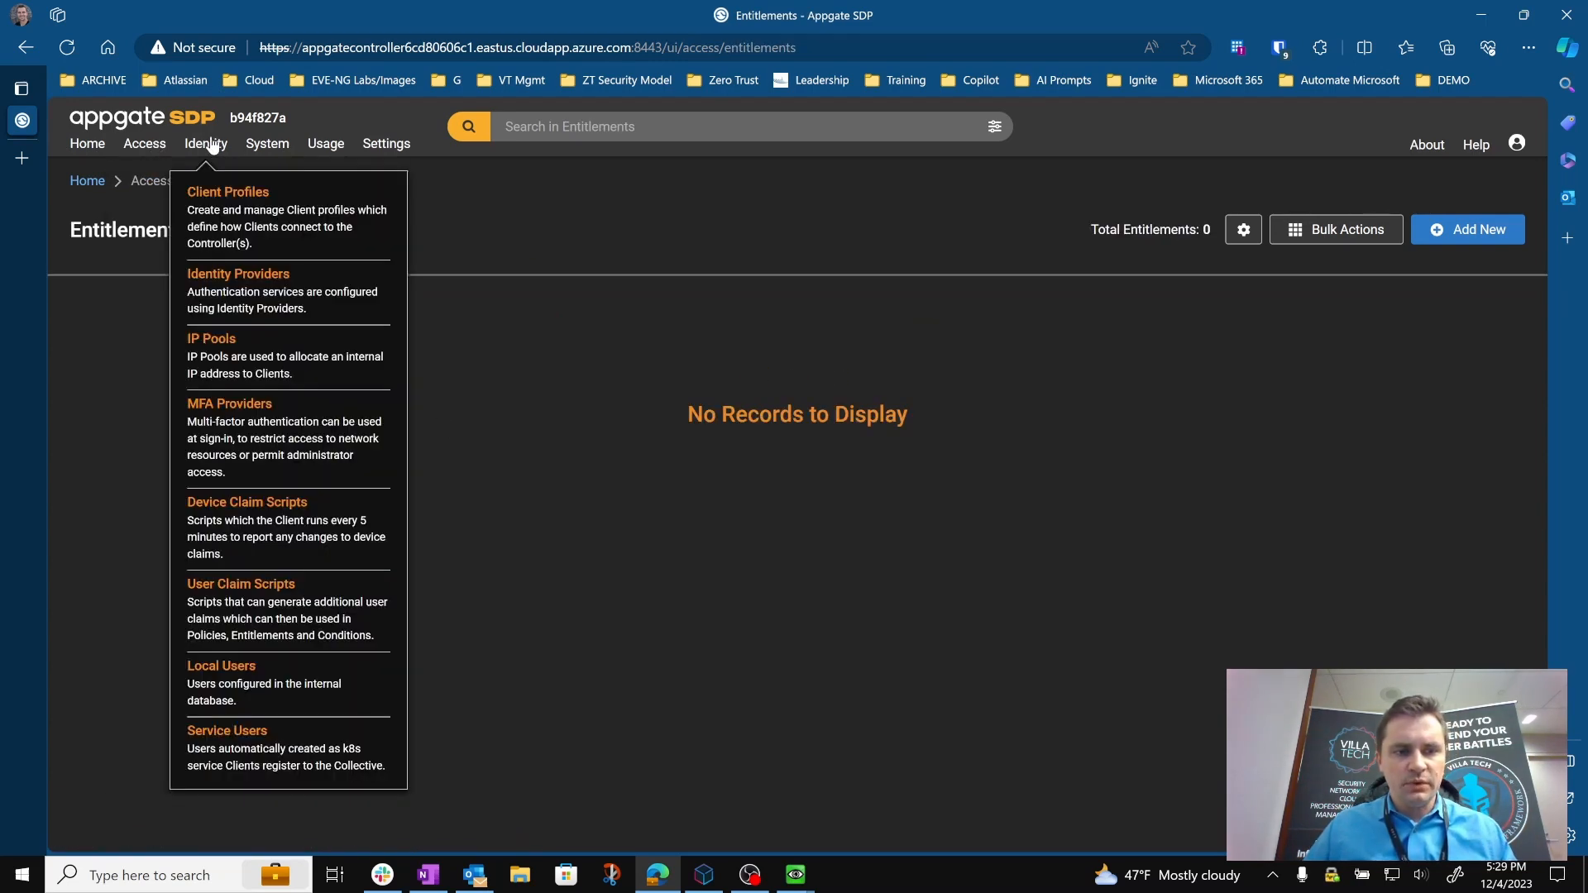
{"action": "left_click", "coordinate": [277, 697]}
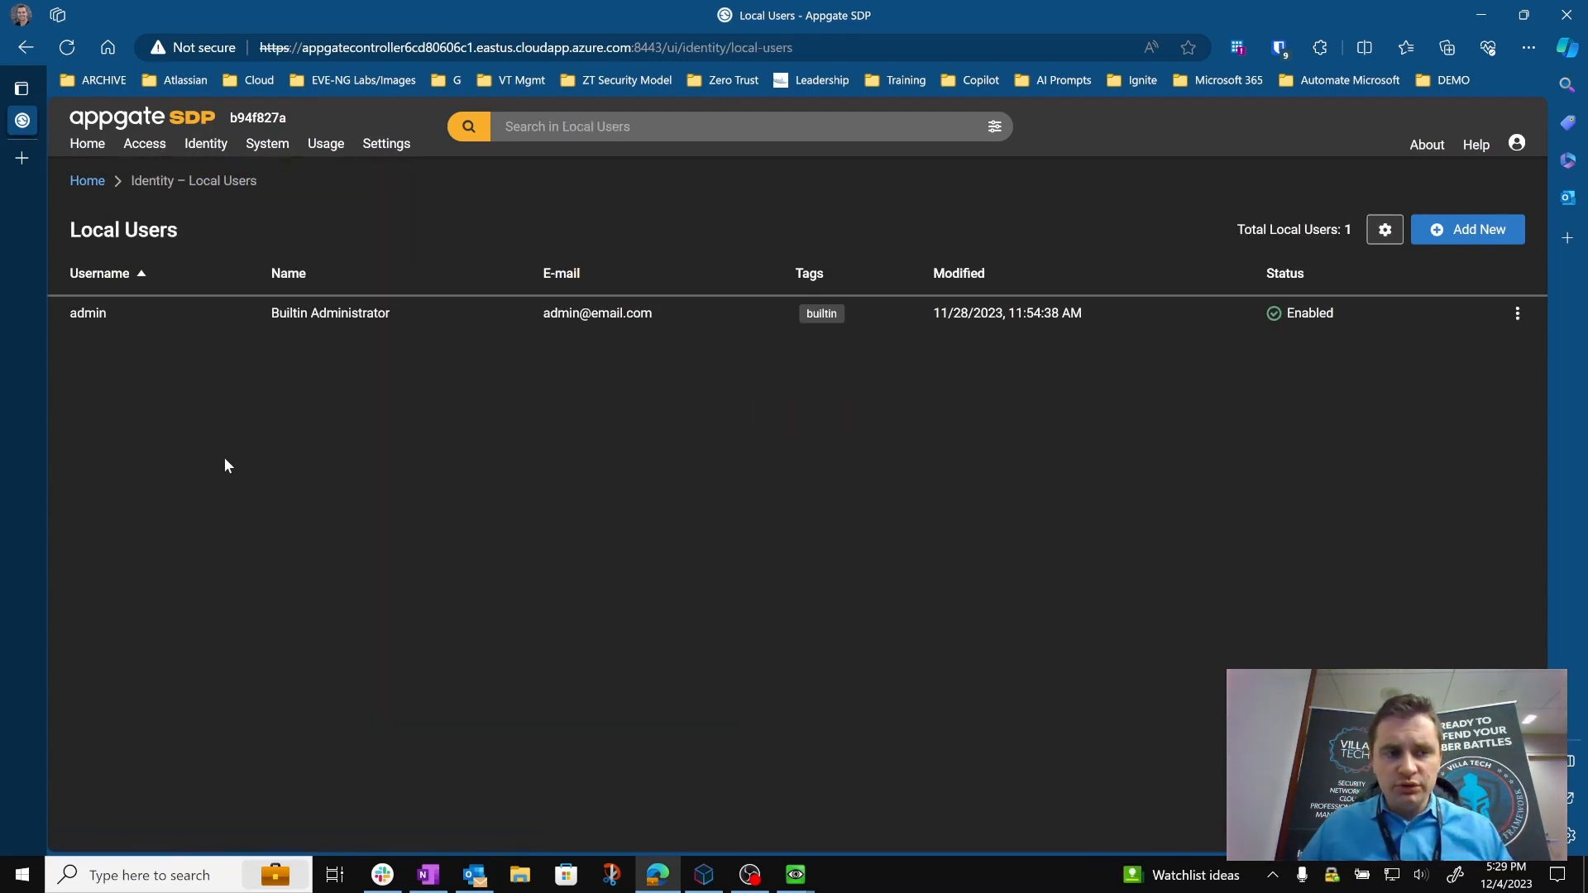
{"action": "left_click", "coordinate": [206, 144]}
{"action": "left_click", "coordinate": [250, 236]}
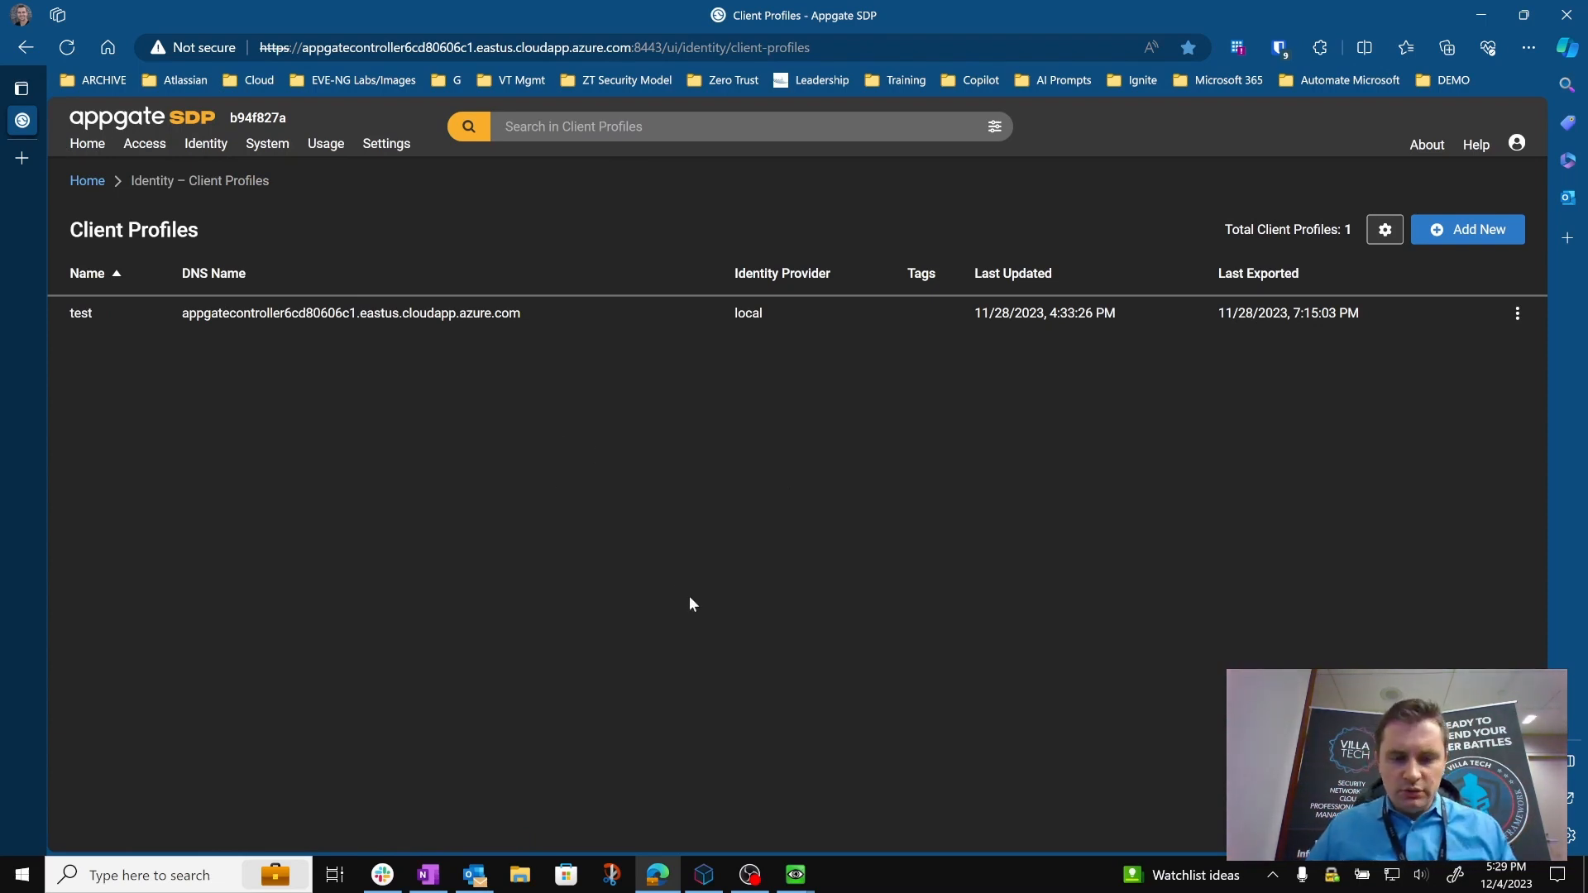
Switch back to Structura.io and apply the planned Terraform changes, confirming the deployment.
{"action": "left_click", "coordinate": [704, 875]}
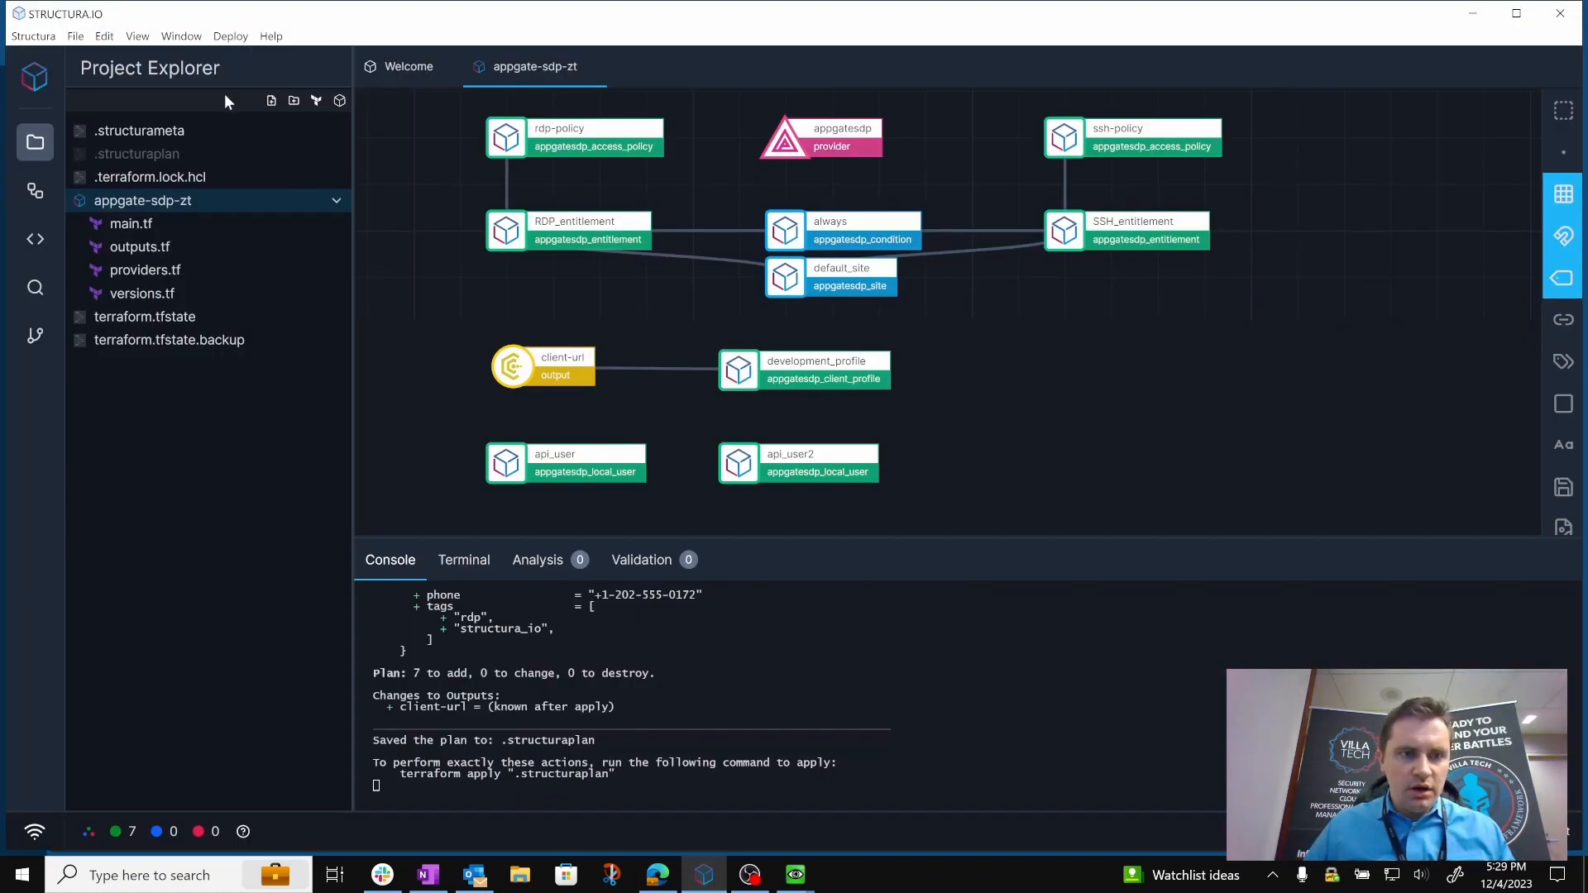
{"action": "left_click", "coordinate": [230, 36]}
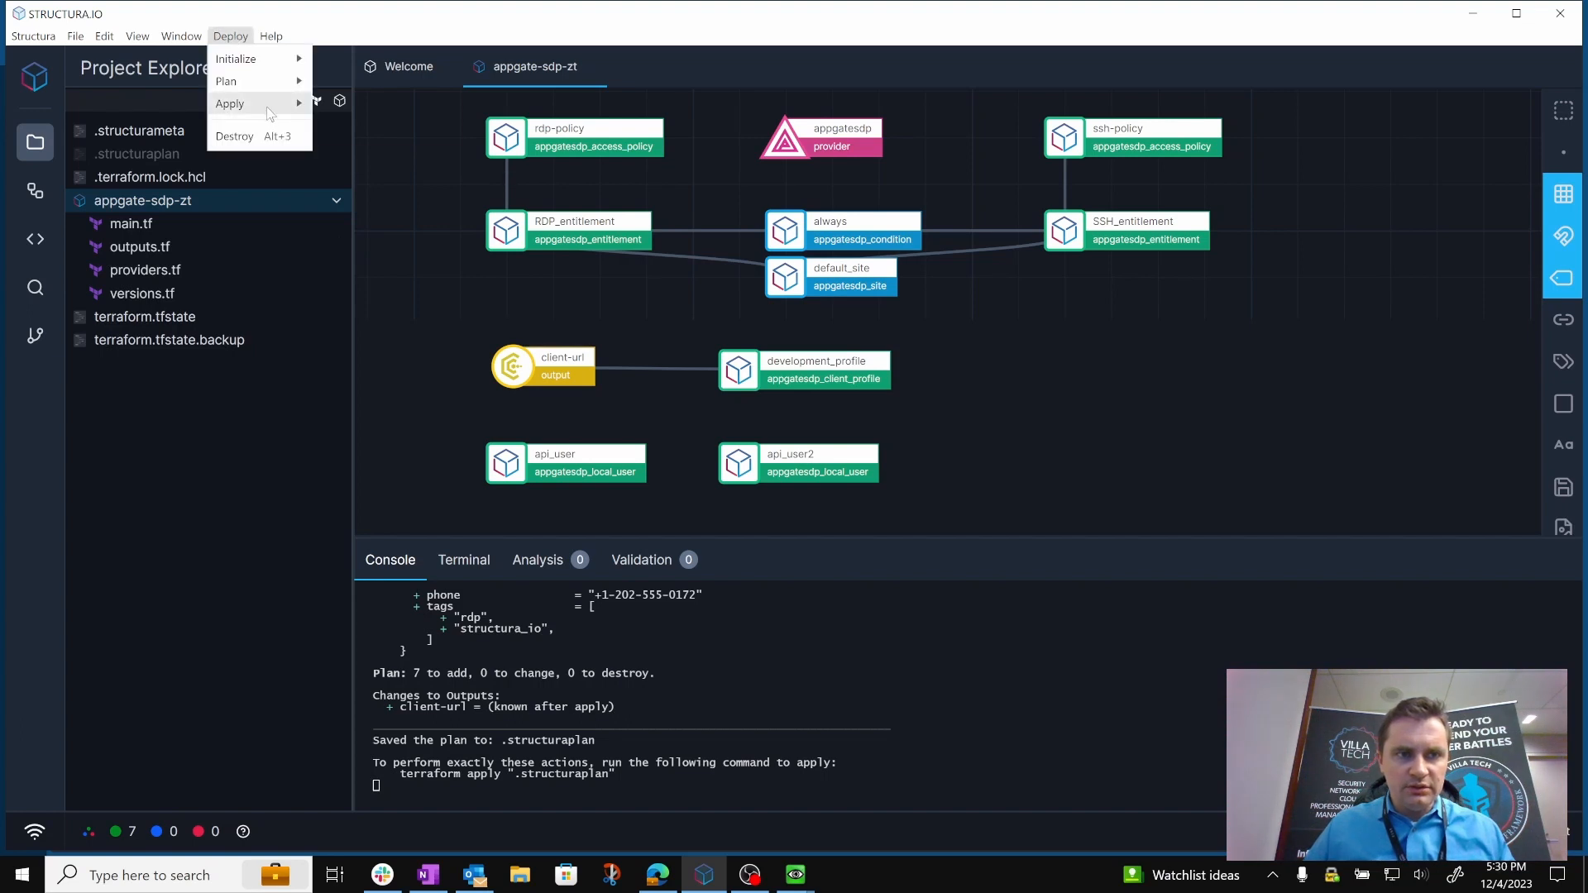
{"action": "mouse_move", "coordinate": [269, 106]}
{"action": "left_click", "coordinate": [382, 106]}
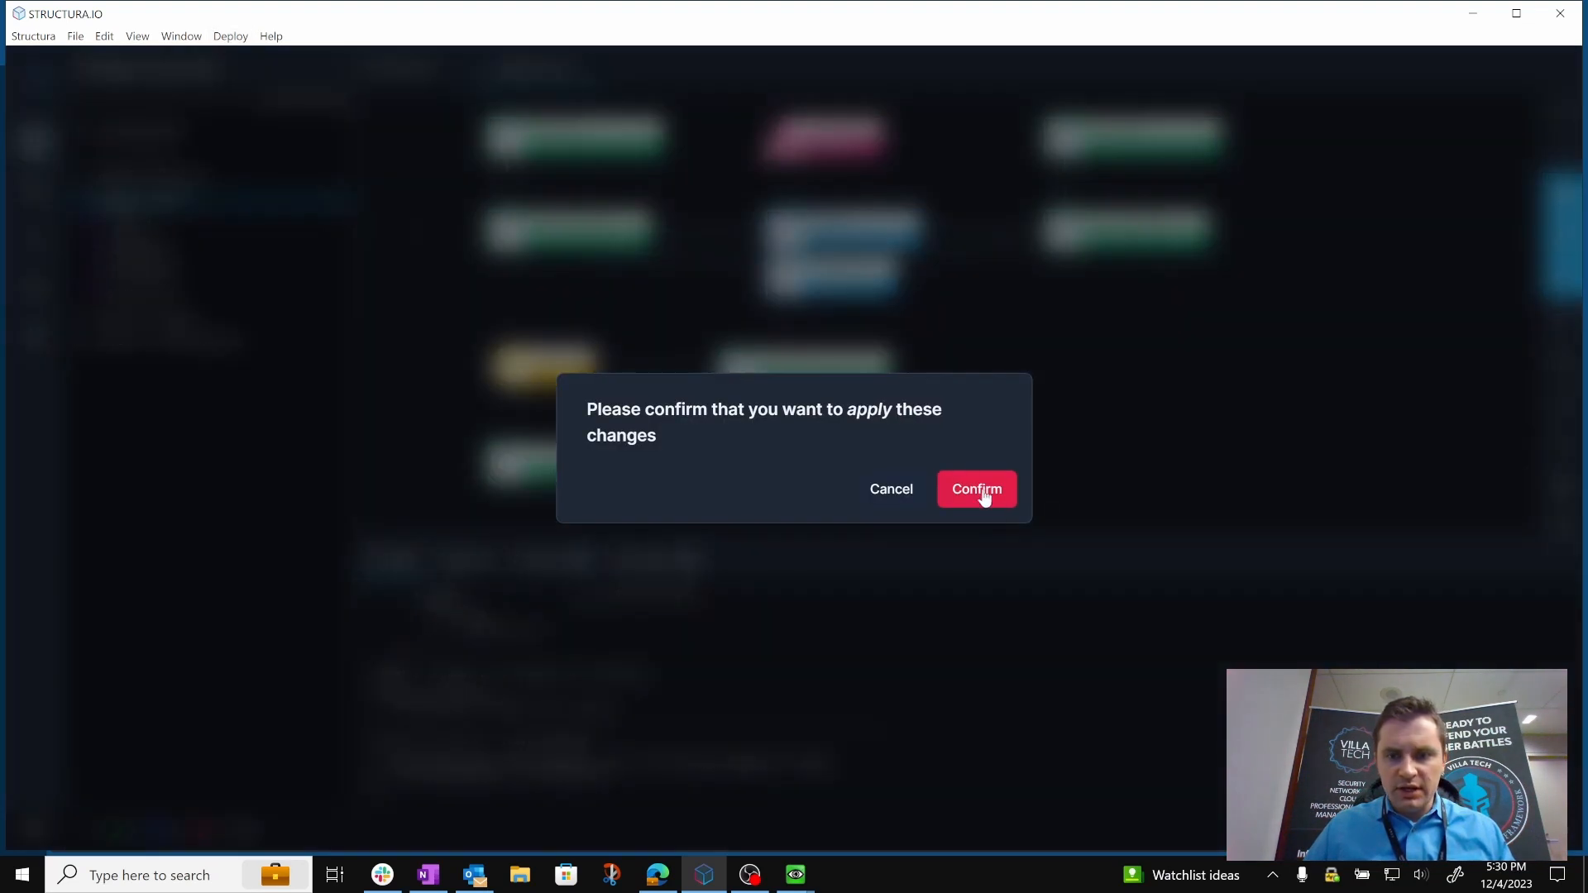
{"action": "left_click", "coordinate": [983, 492]}
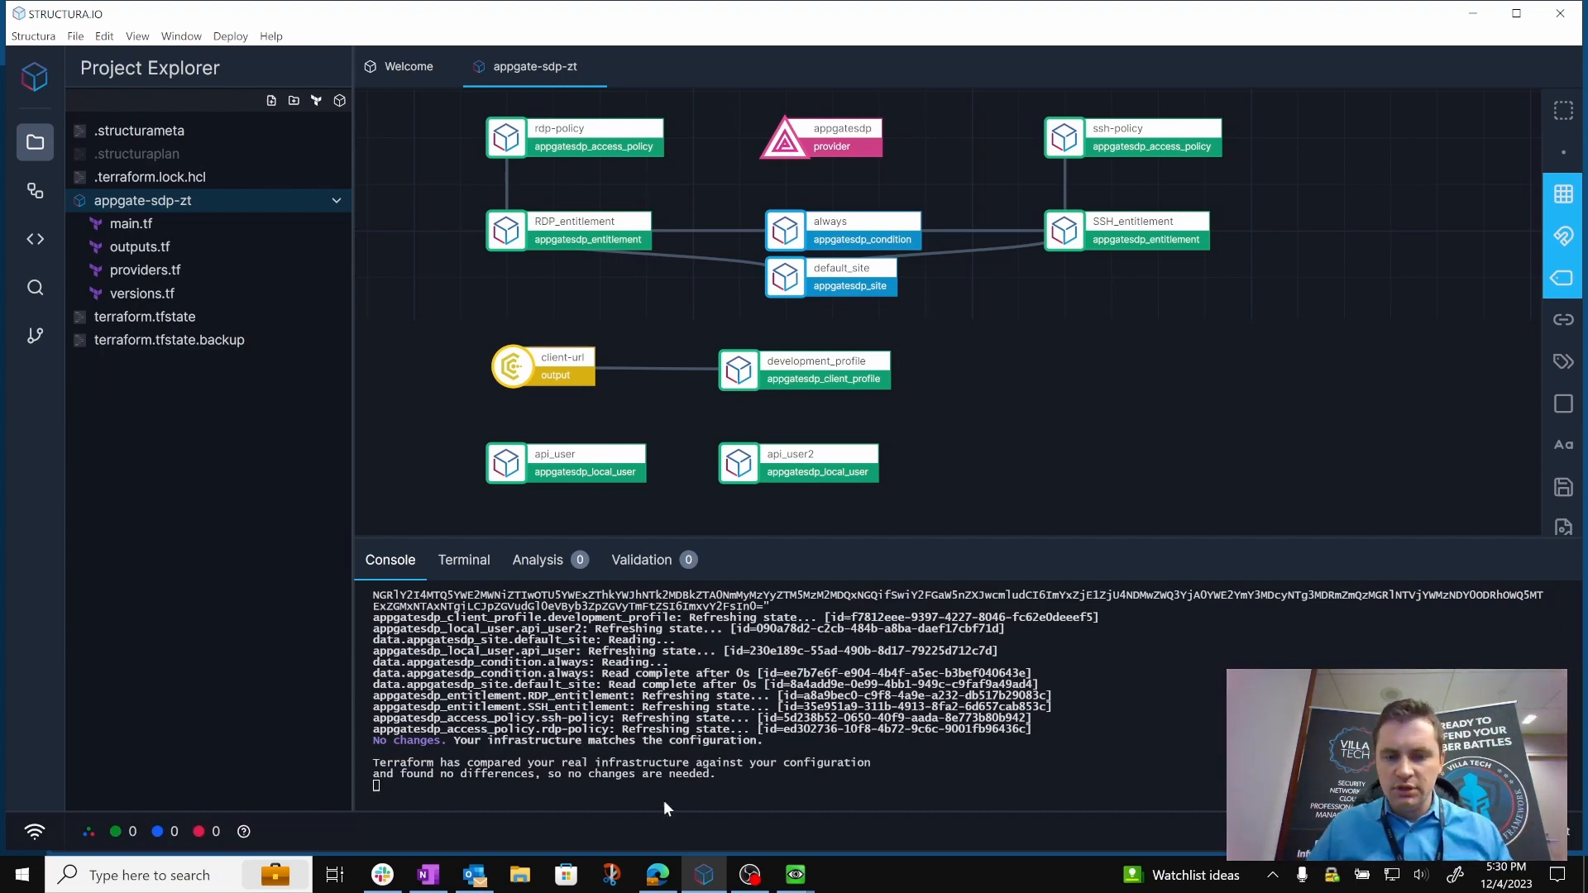
Return to the Appgate SDP admin console, refresh the client profiles, and review the deployed policies, entitlements and local users.
{"action": "left_click", "coordinate": [658, 874]}
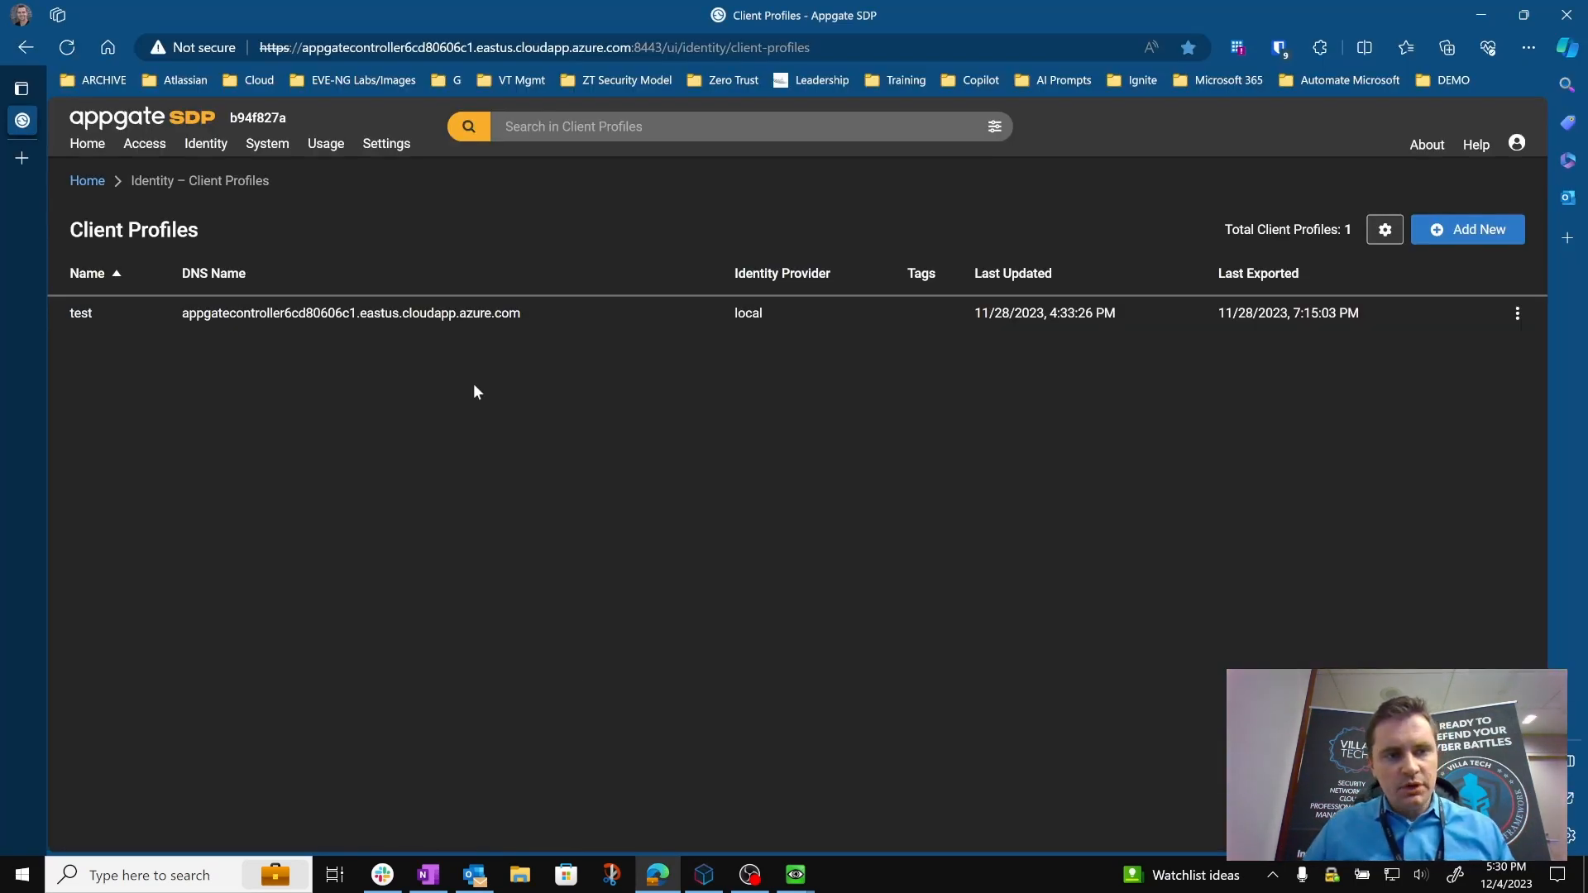
{"action": "left_click", "coordinate": [71, 48]}
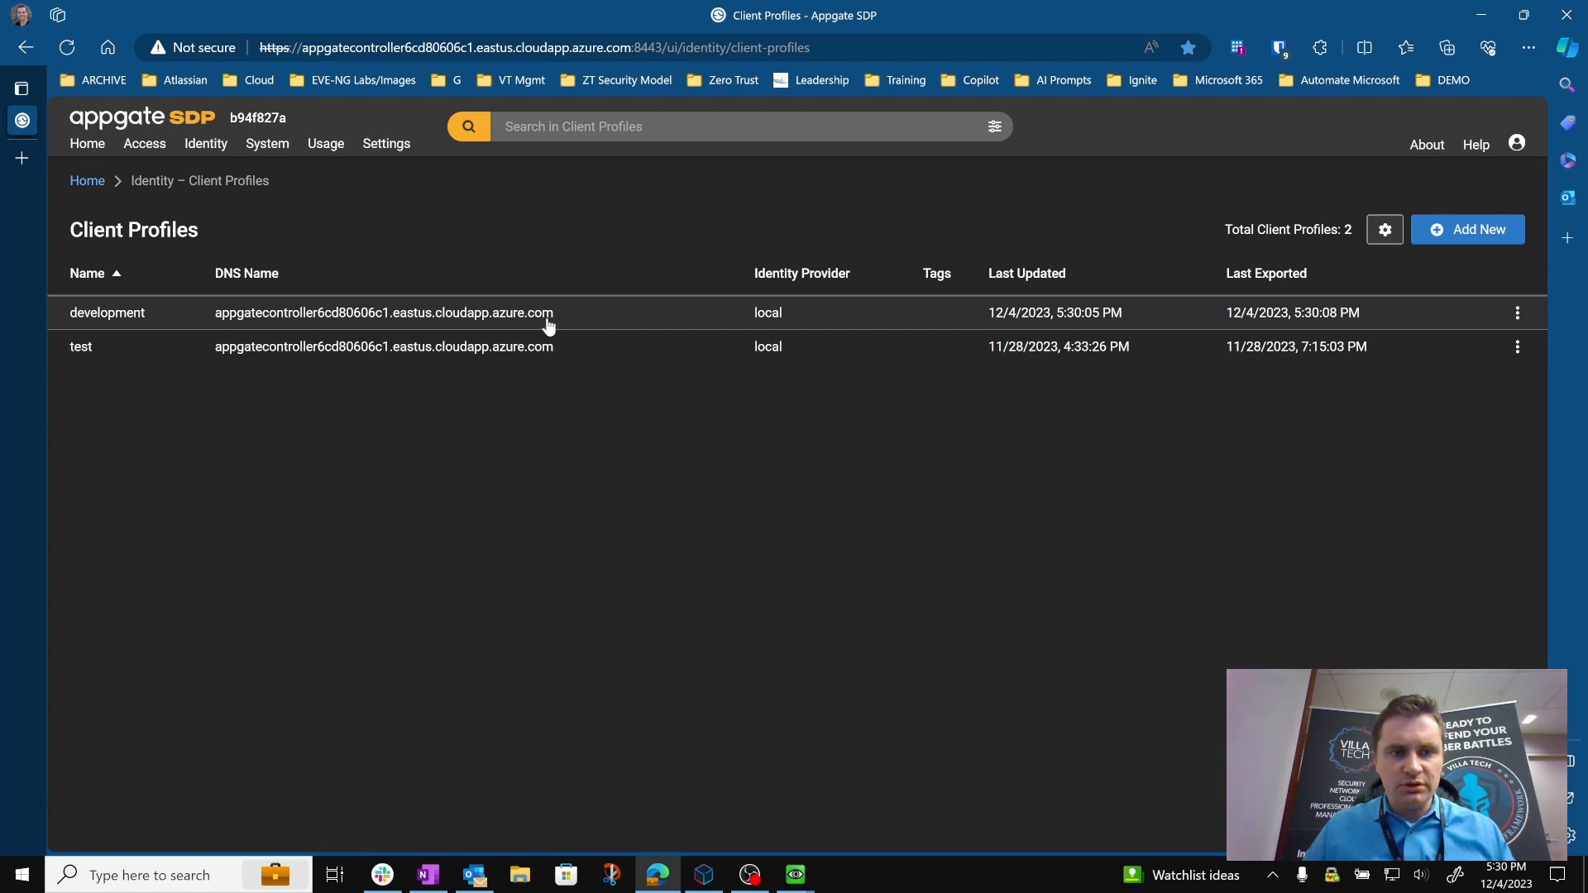
{"action": "mouse_move", "coordinate": [127, 144]}
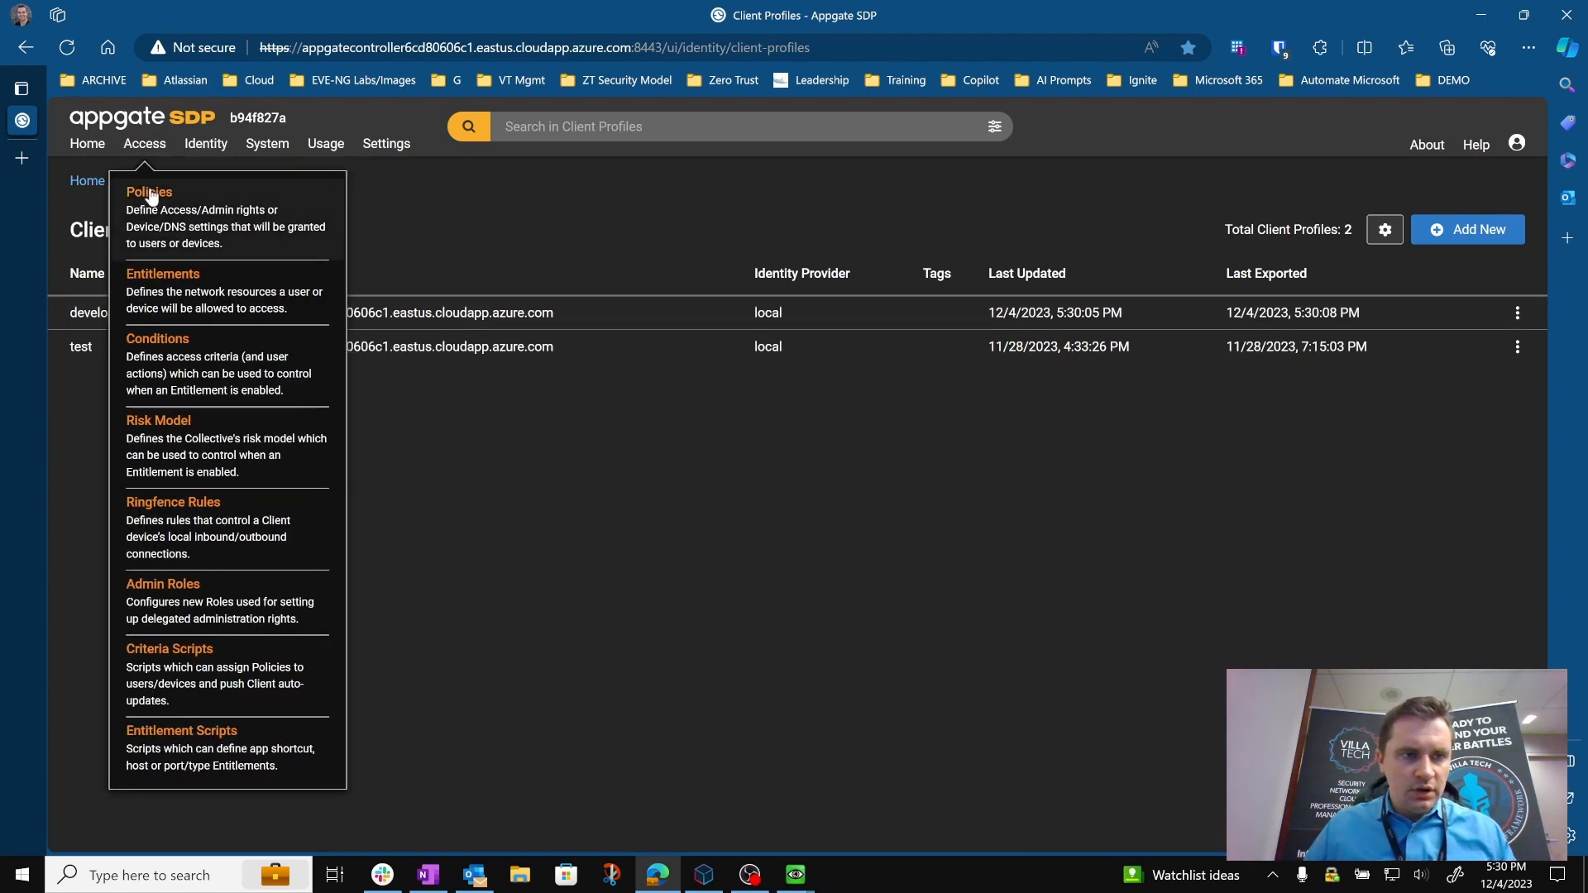
{"action": "left_click", "coordinate": [150, 192]}
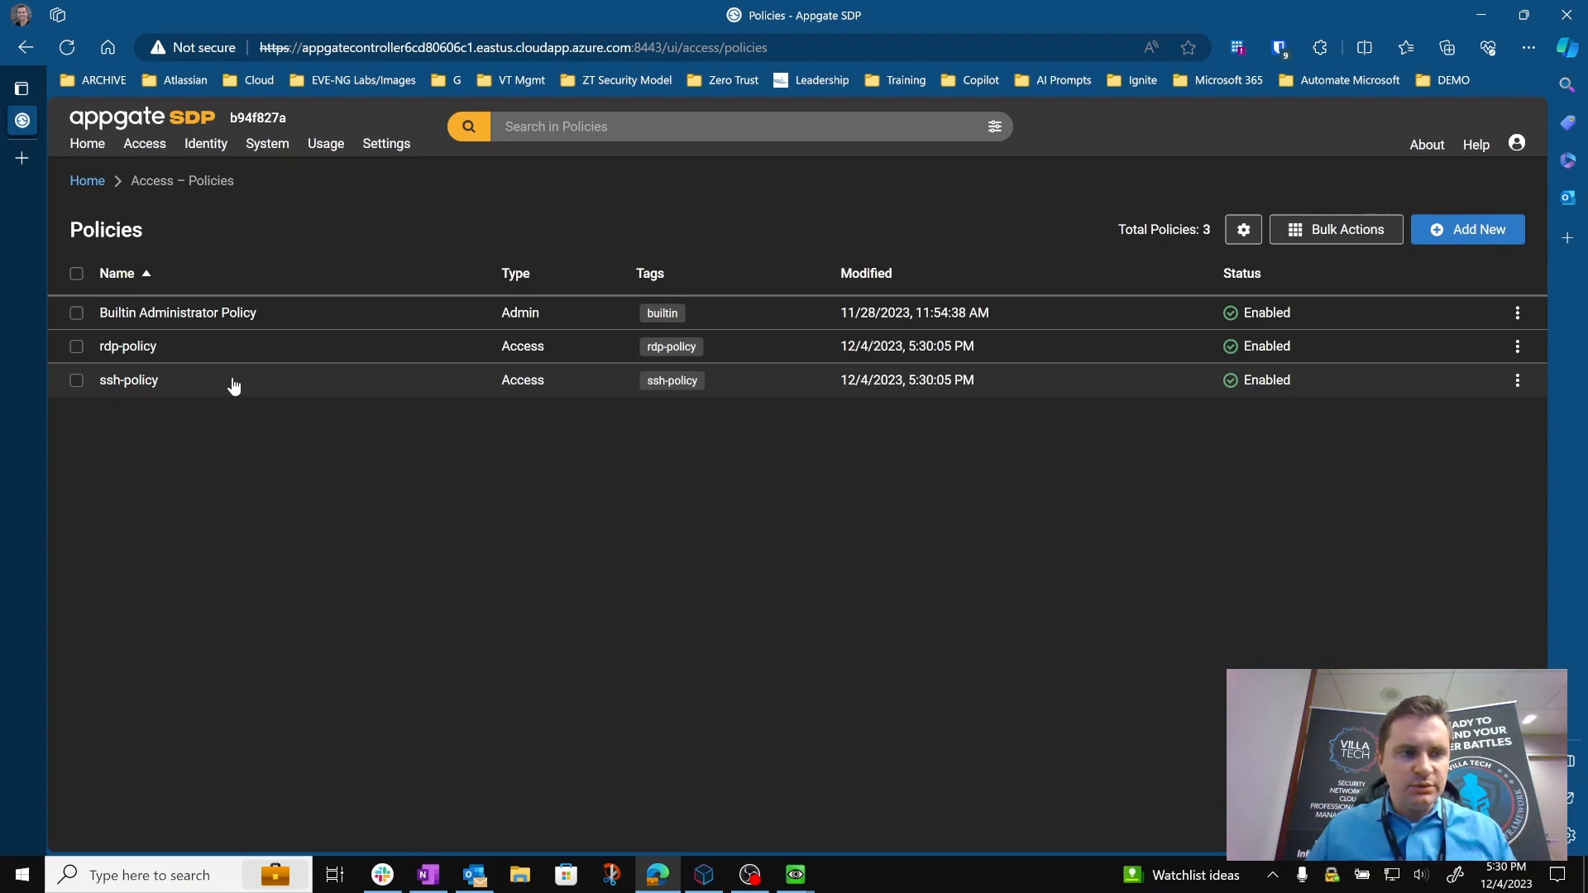
{"action": "mouse_move", "coordinate": [142, 149]}
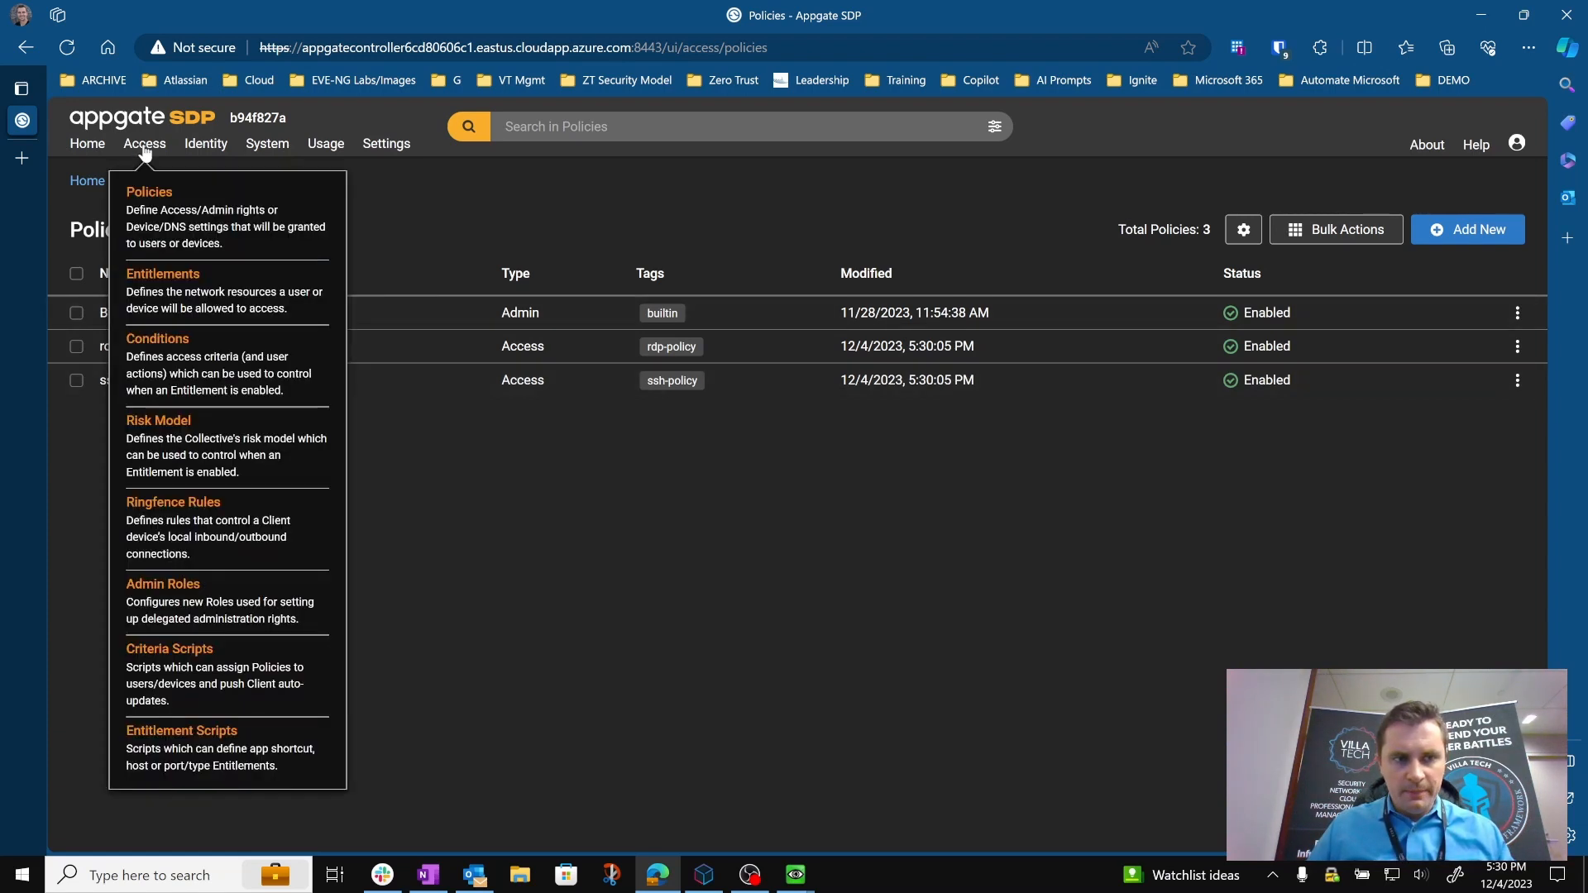
{"action": "left_click", "coordinate": [168, 269]}
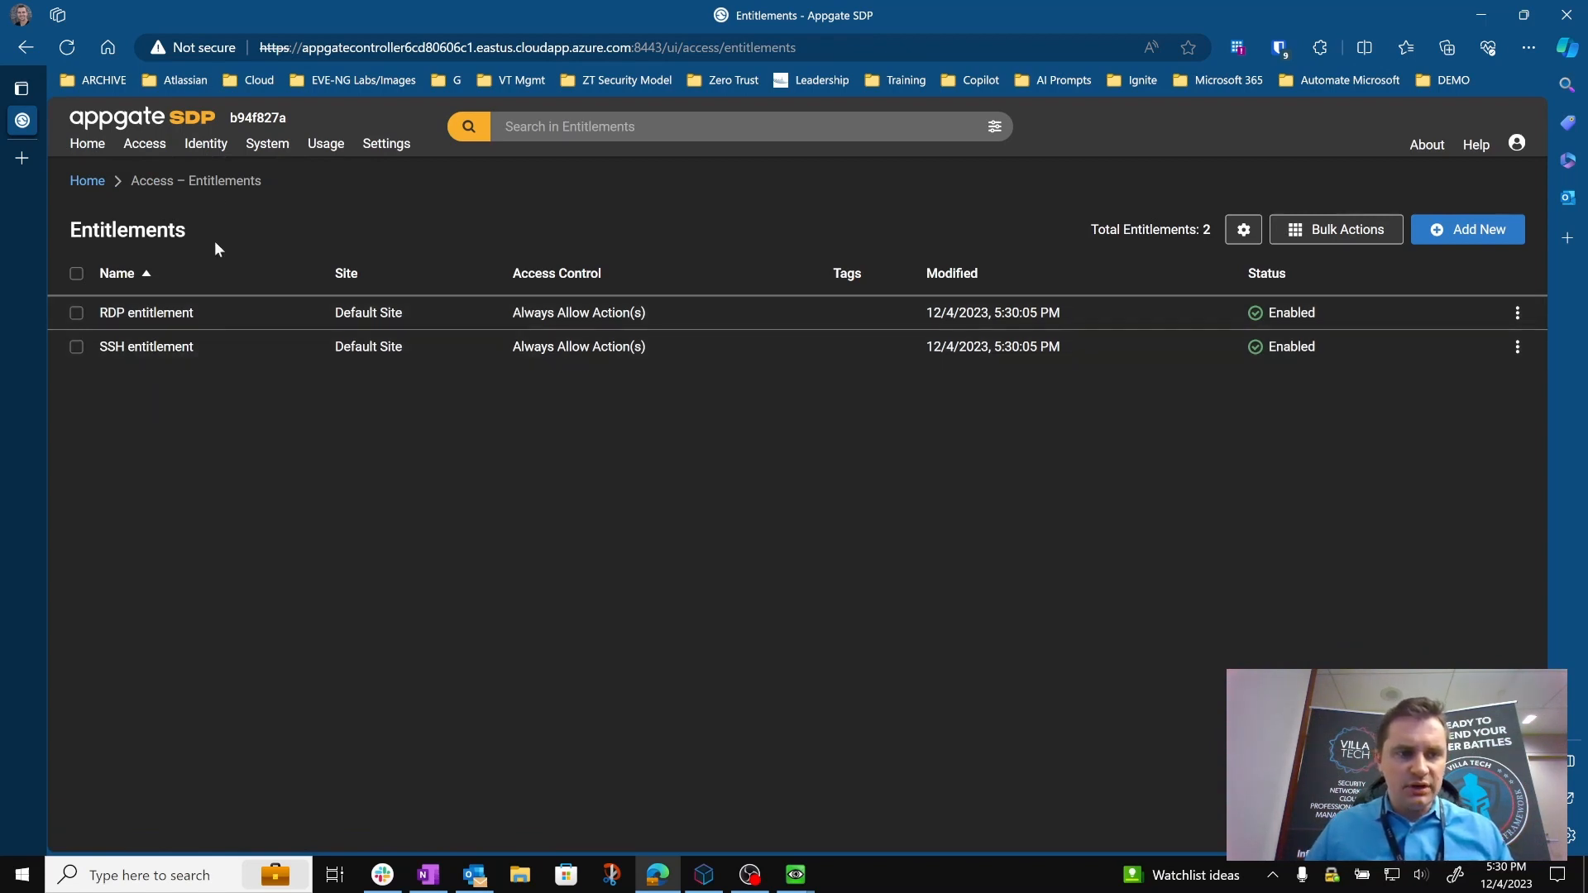
{"action": "mouse_move", "coordinate": [207, 149]}
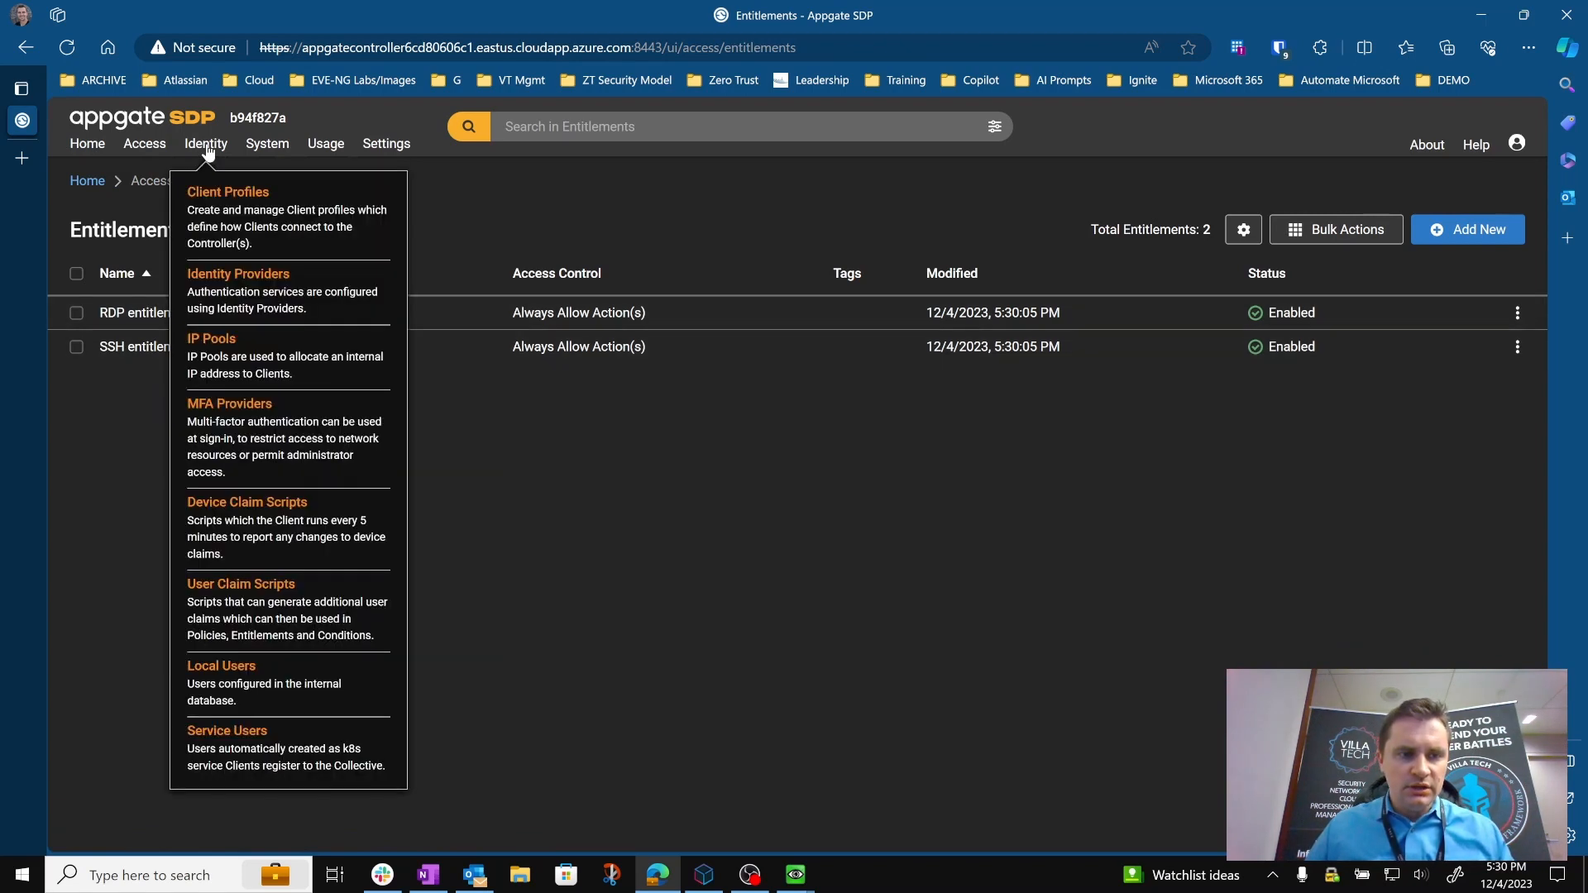
{"action": "left_click", "coordinate": [295, 689]}
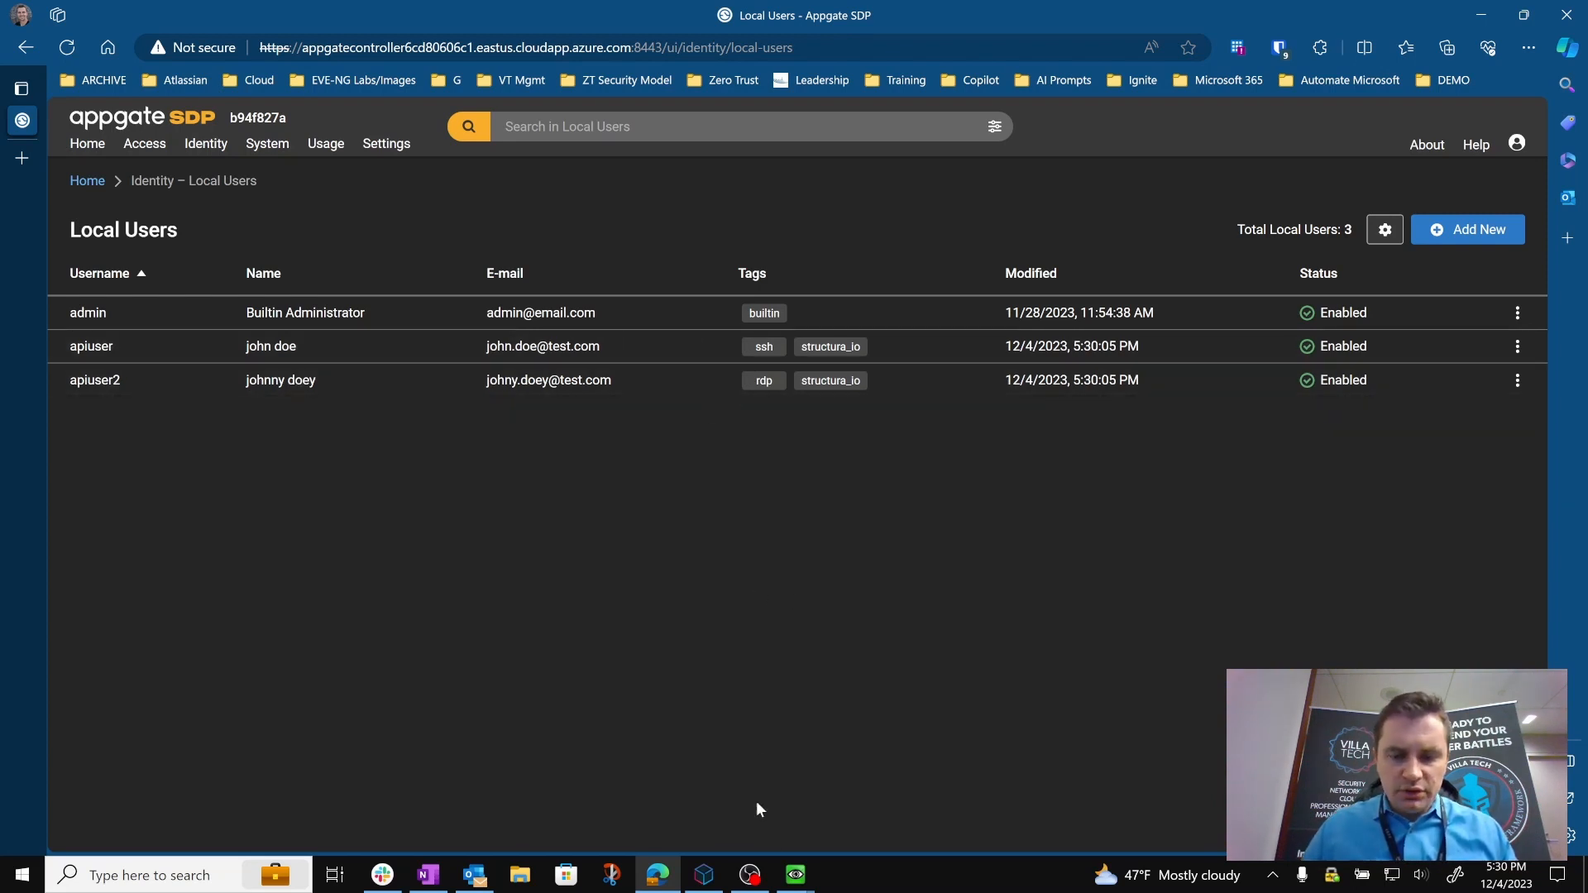
Switch to the QEMU consoles, bringing up the Win-test-2 and Win-test desktops.
{"action": "mouse_move", "coordinate": [795, 874]}
{"action": "left_click", "coordinate": [728, 792]}
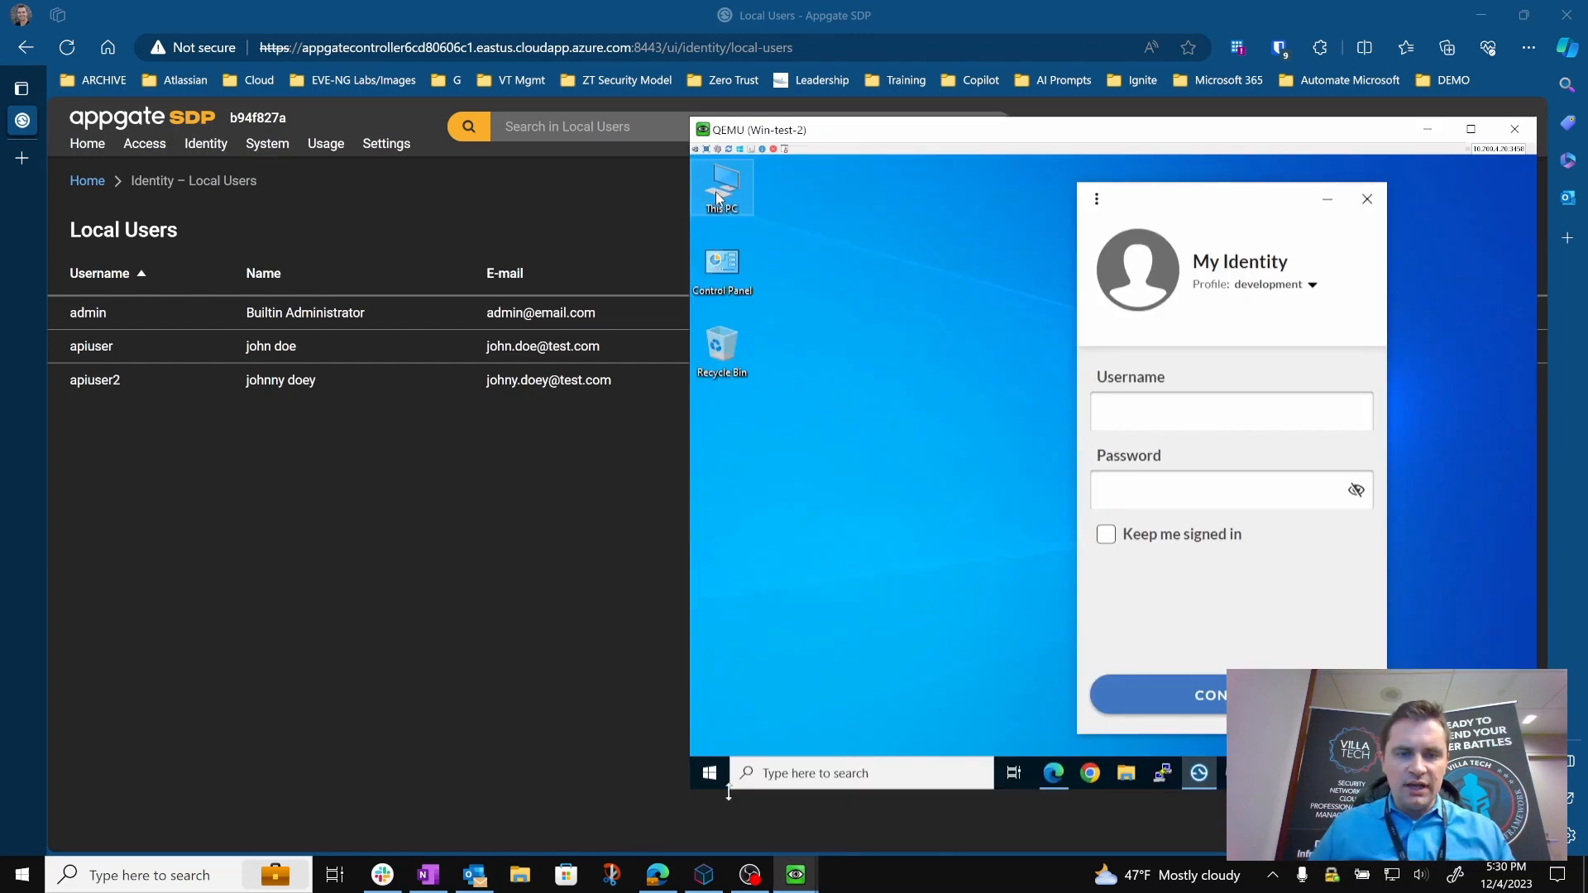
{"action": "left_click", "coordinate": [869, 795]}
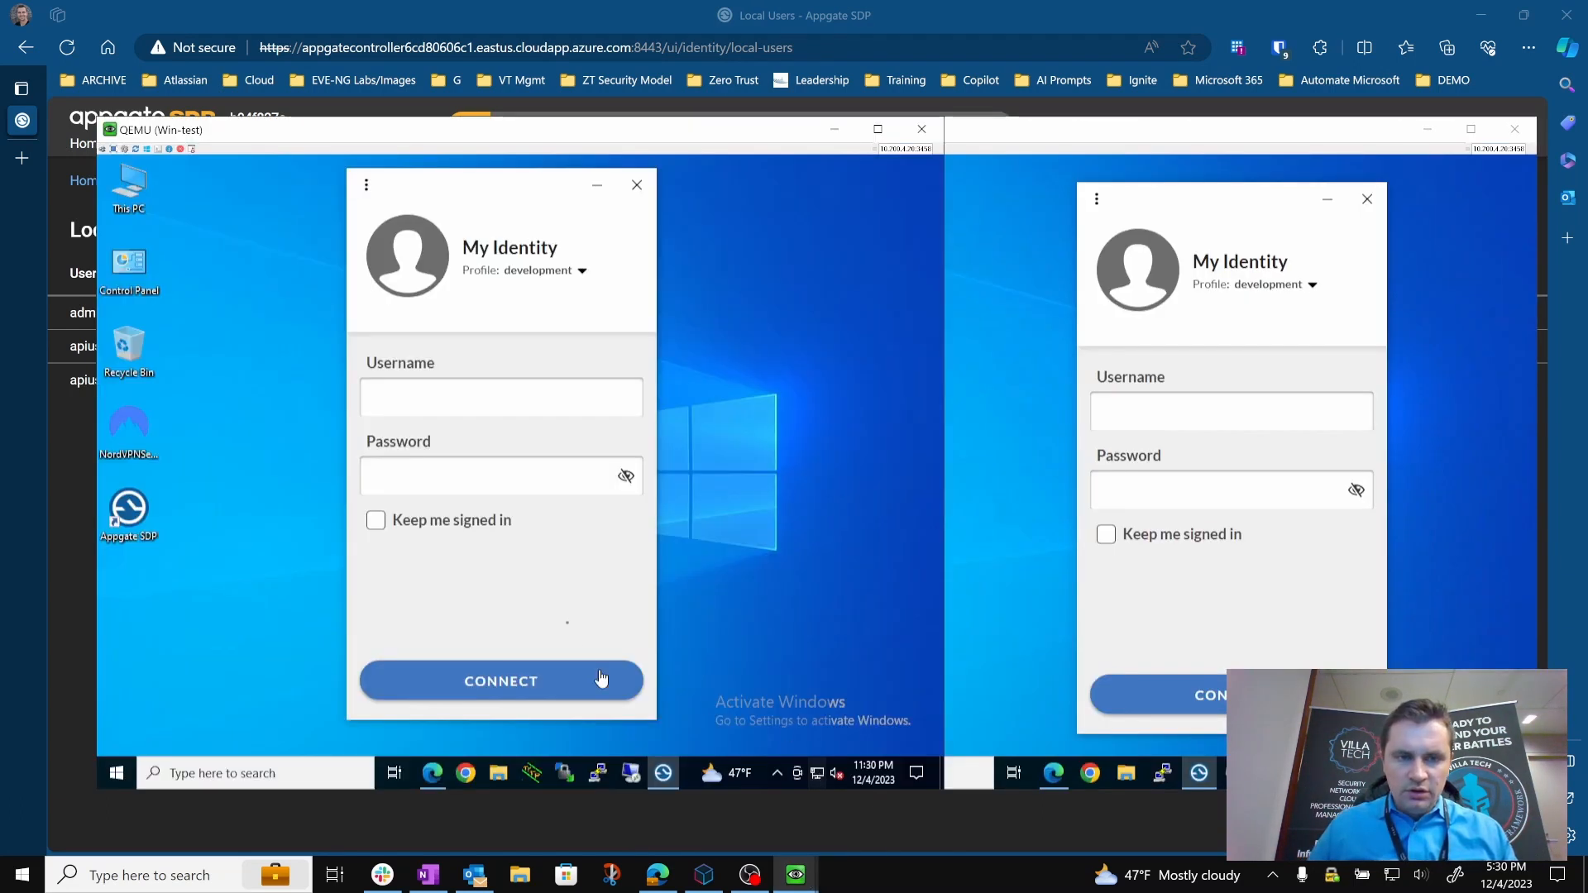
Sign in to the Appgate SDP client on Win-test as apiuser with the account password.
{"action": "left_click", "coordinate": [428, 405]}
{"action": "type", "text": "apiuser"}
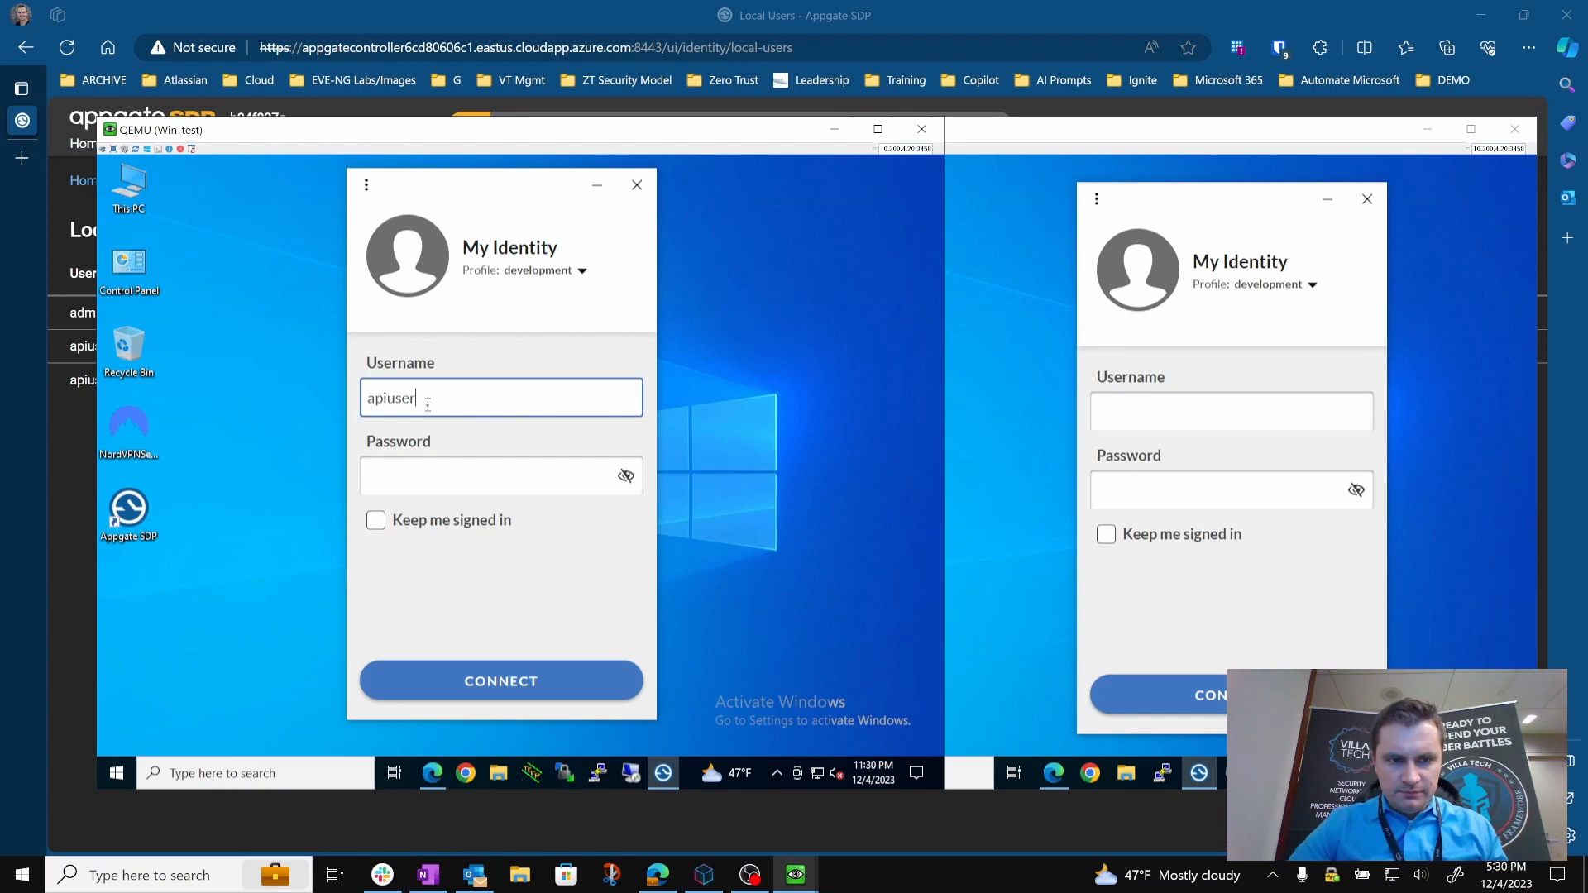
{"action": "key", "text": "Tab"}
{"action": "type", "text": "••"}
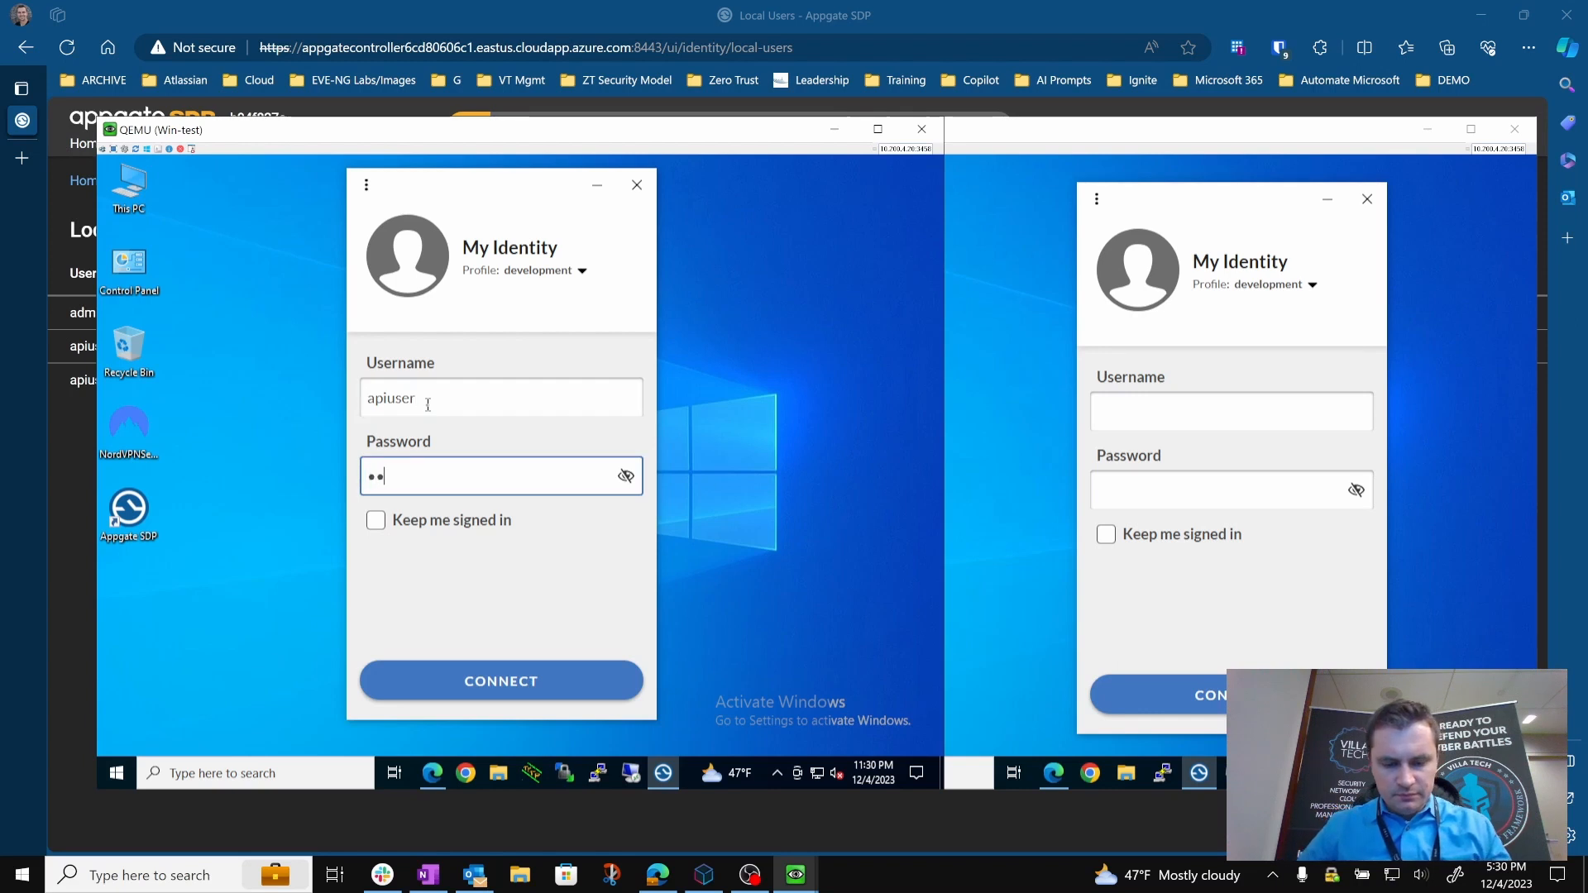
{"action": "type", "text": "•••••"}
{"action": "key", "text": "Return"}
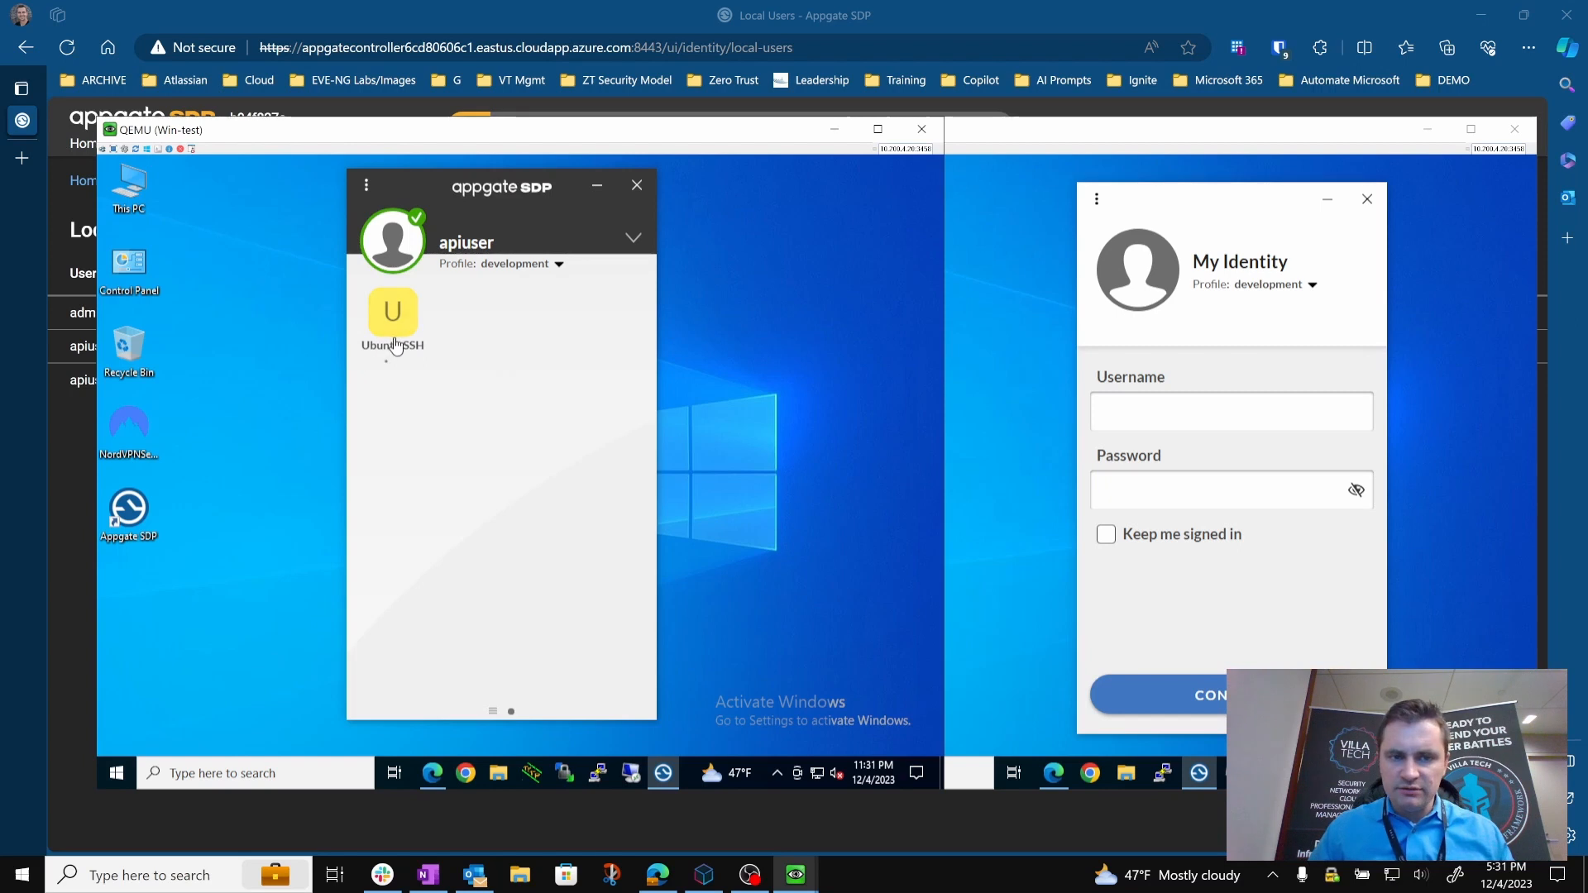
Sign in to the Appgate SDP client on Win-test-2 as apiuser2 with the account password.
{"action": "left_click", "coordinate": [1242, 420]}
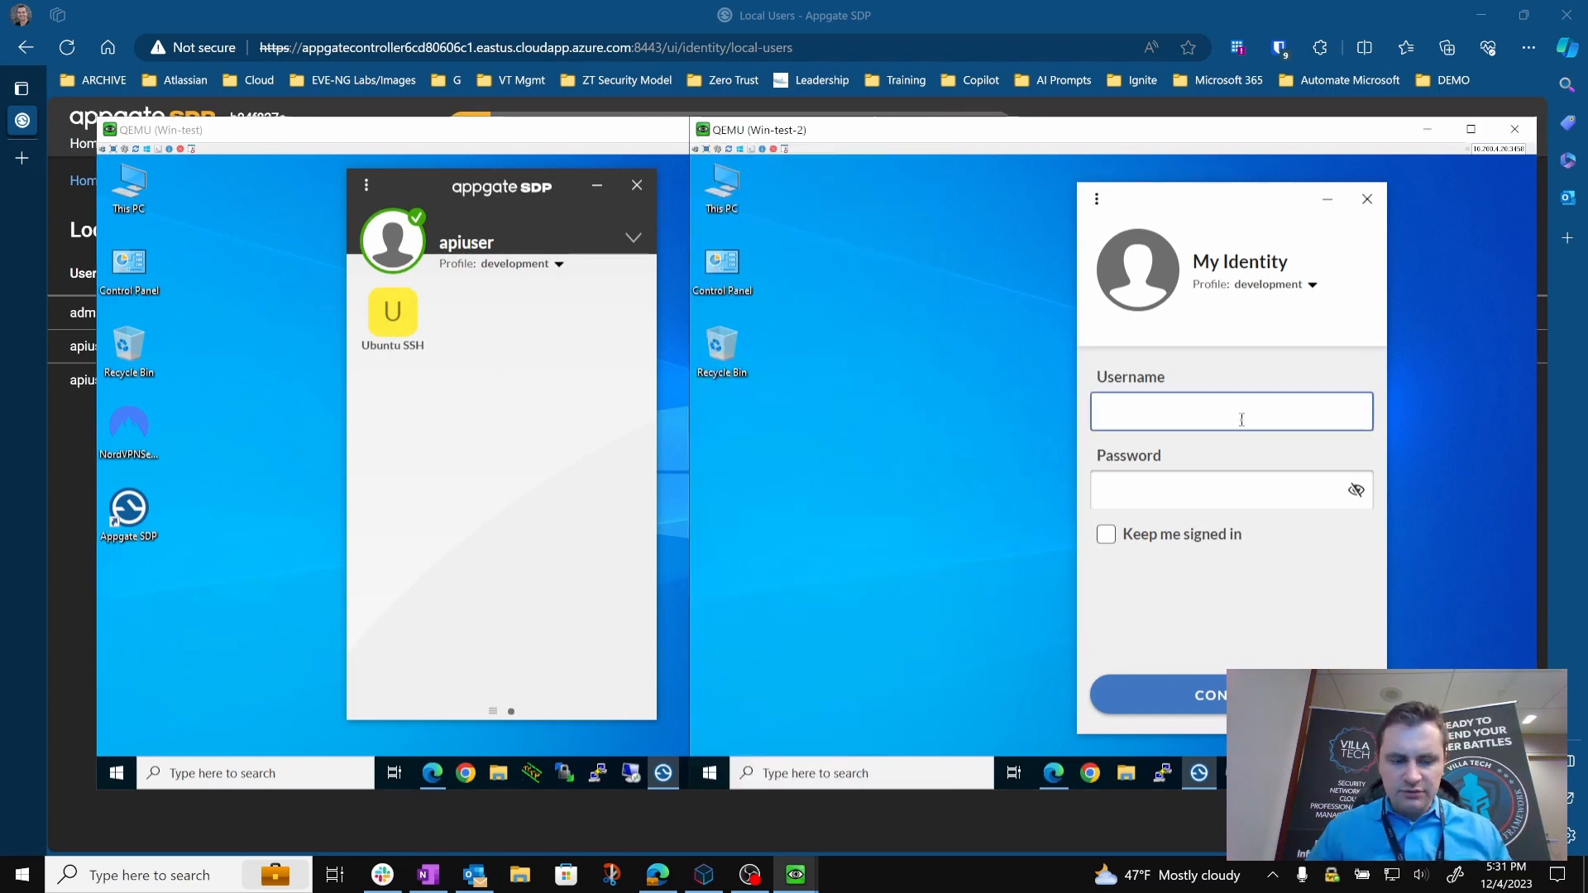
{"action": "type", "text": "api"}
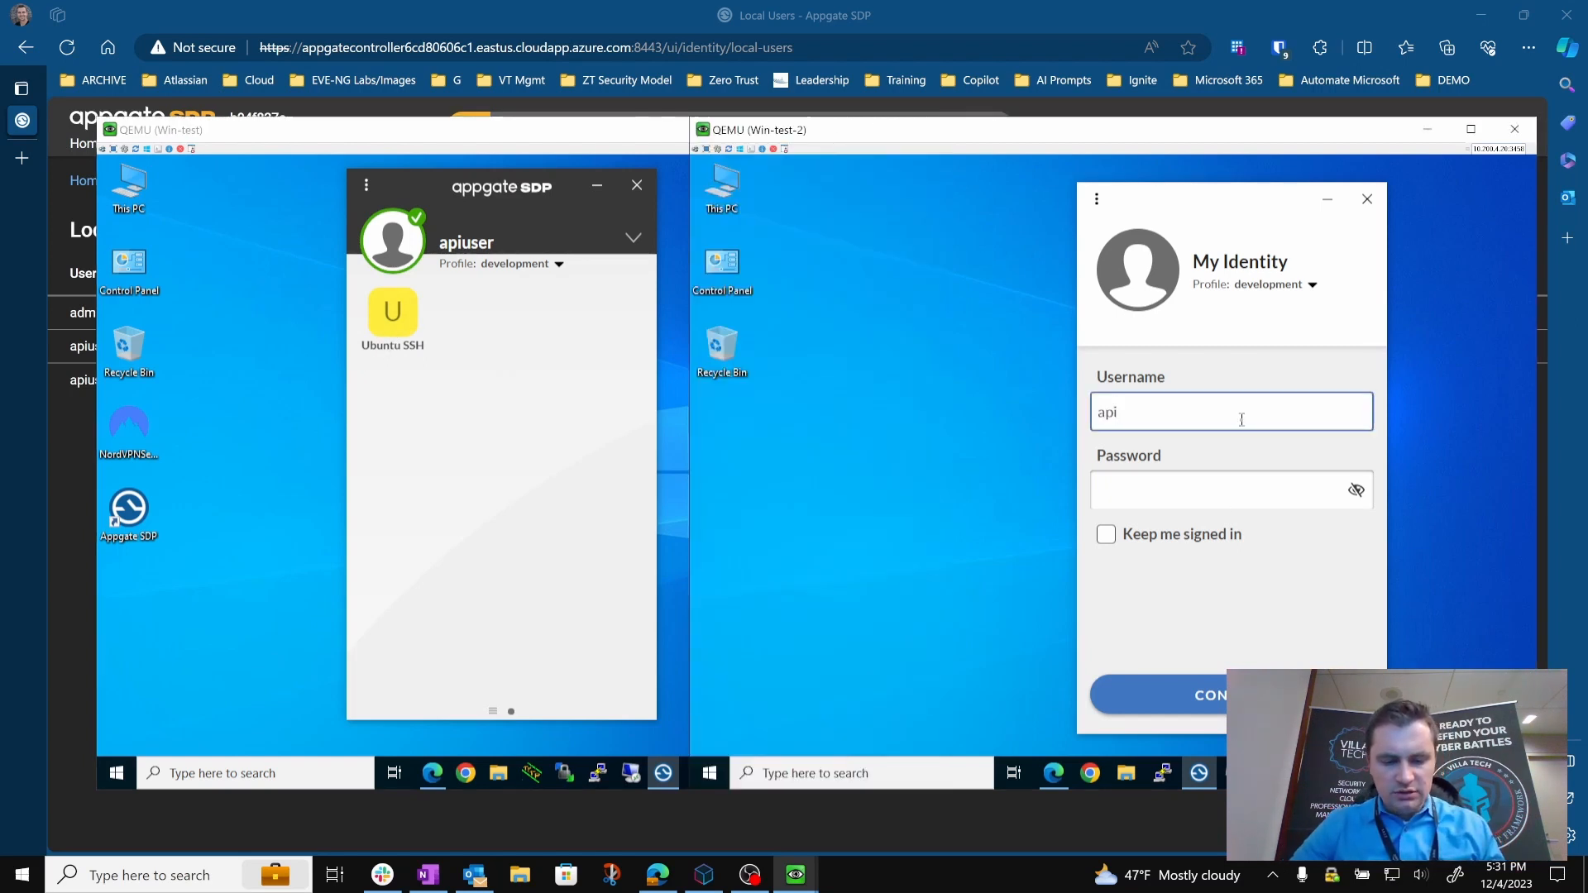
{"action": "type", "text": "user2"}
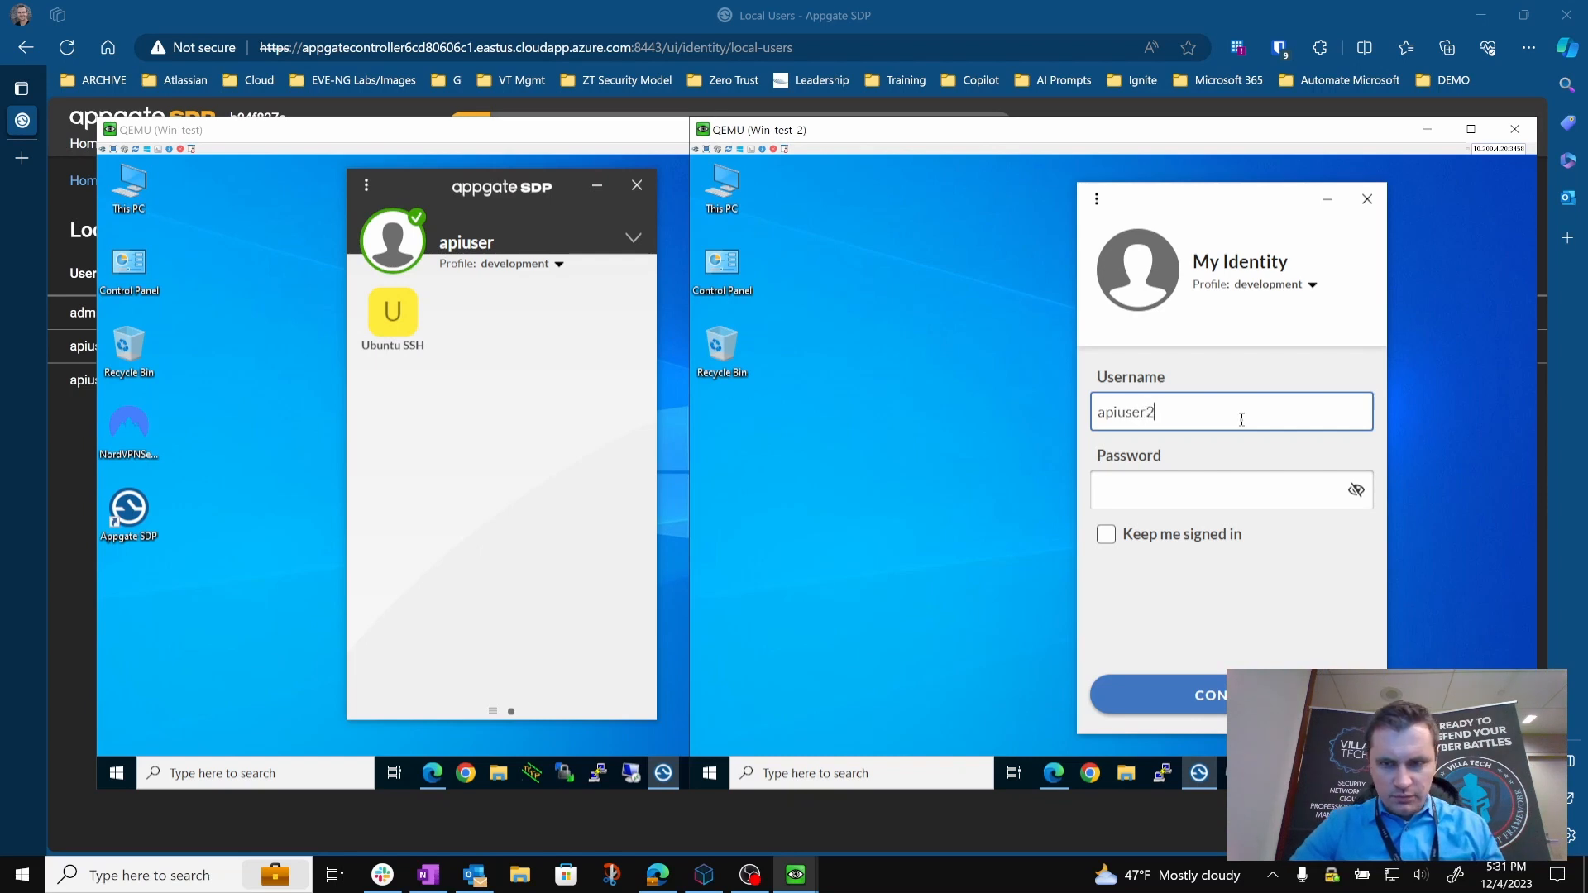
{"action": "key", "text": "Tab"}
{"action": "type", "text": "•••••••"}
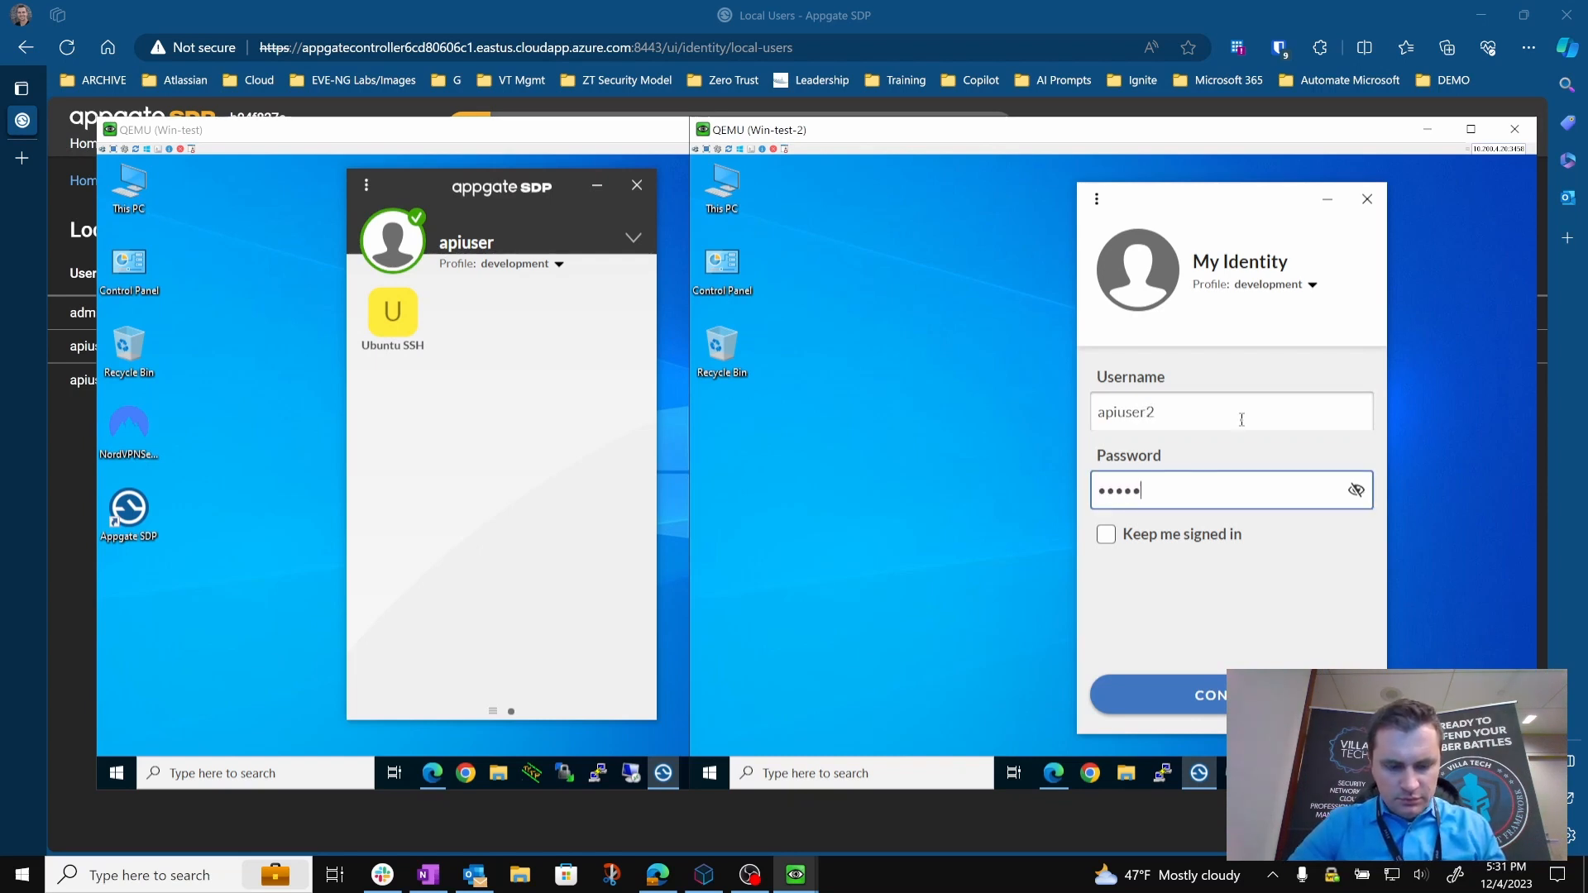
{"action": "key", "text": "Return"}
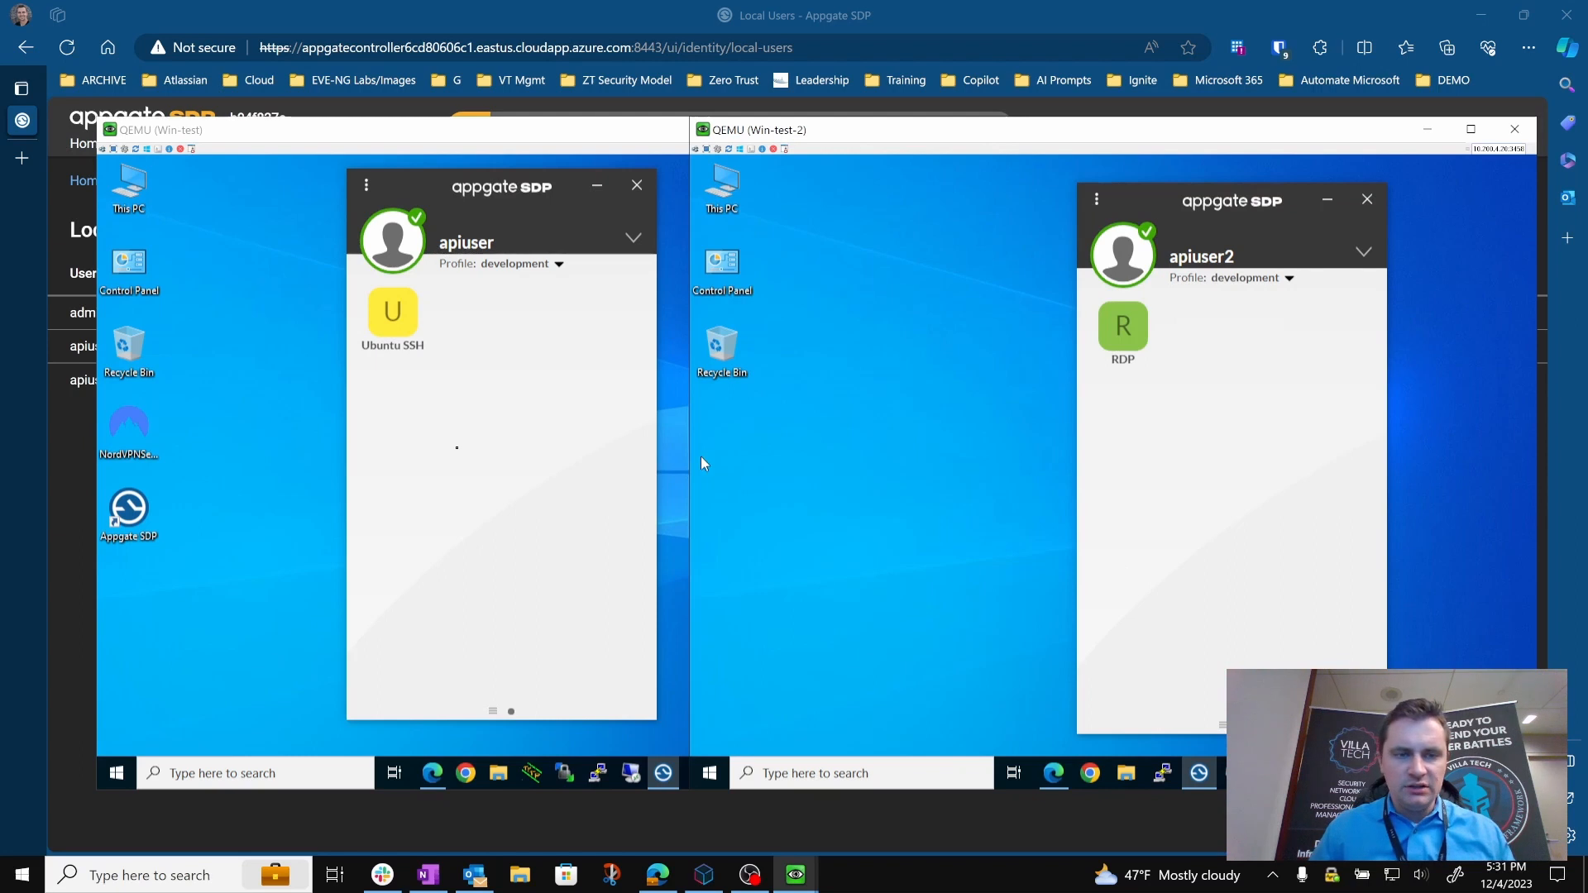
On Win-test, open the saved Ubuntu-SSH session in PuTTY and log in as vtuser with the account password.
{"action": "left_click", "coordinate": [674, 470]}
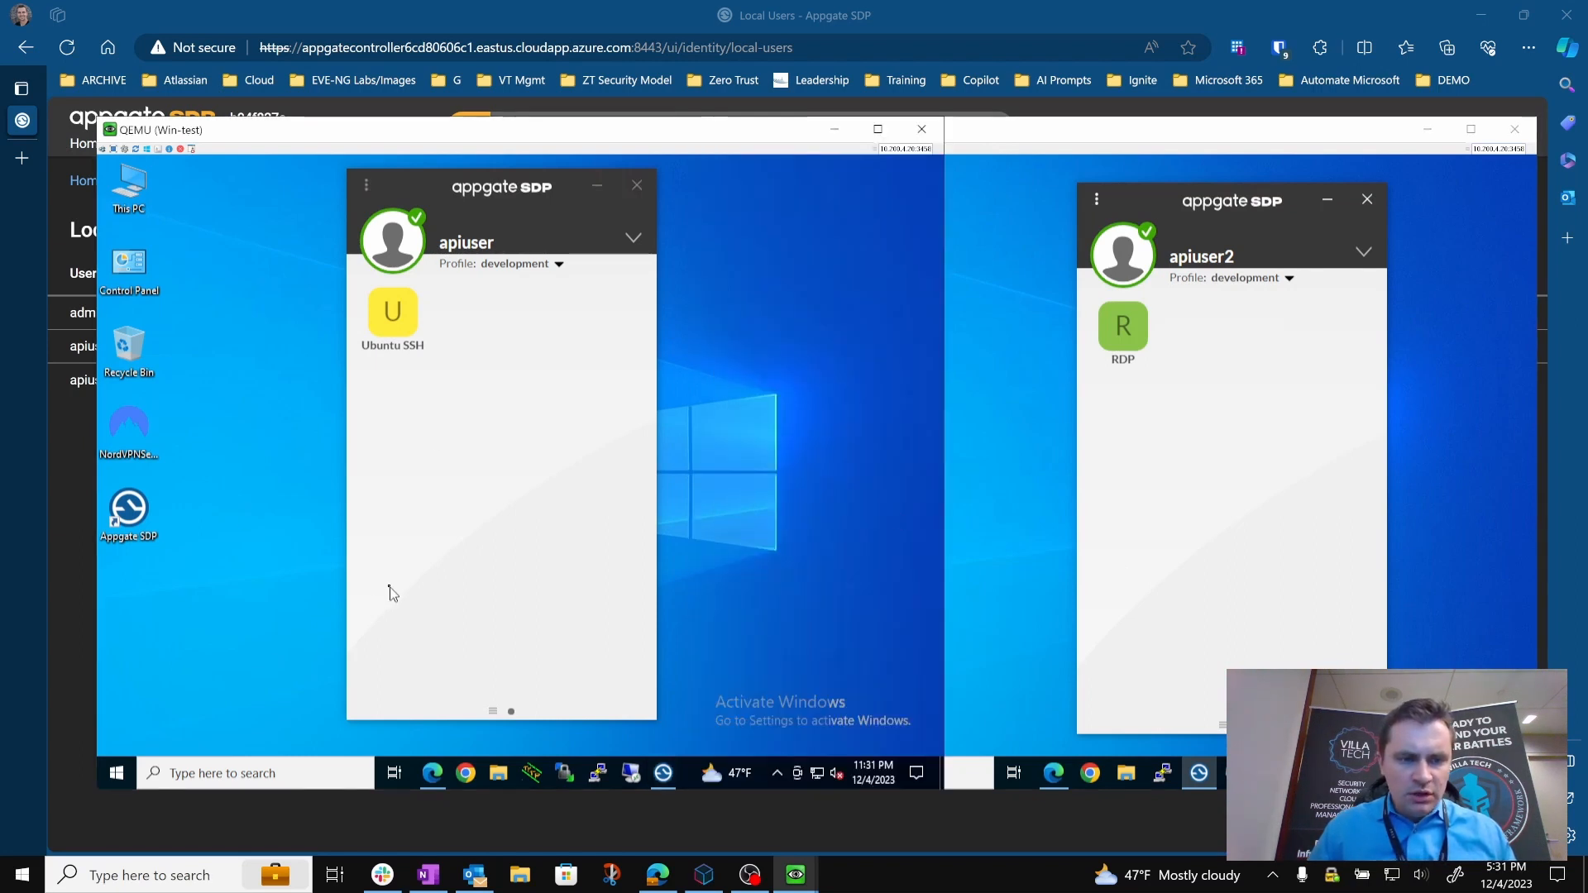
{"action": "left_click", "coordinate": [600, 774]}
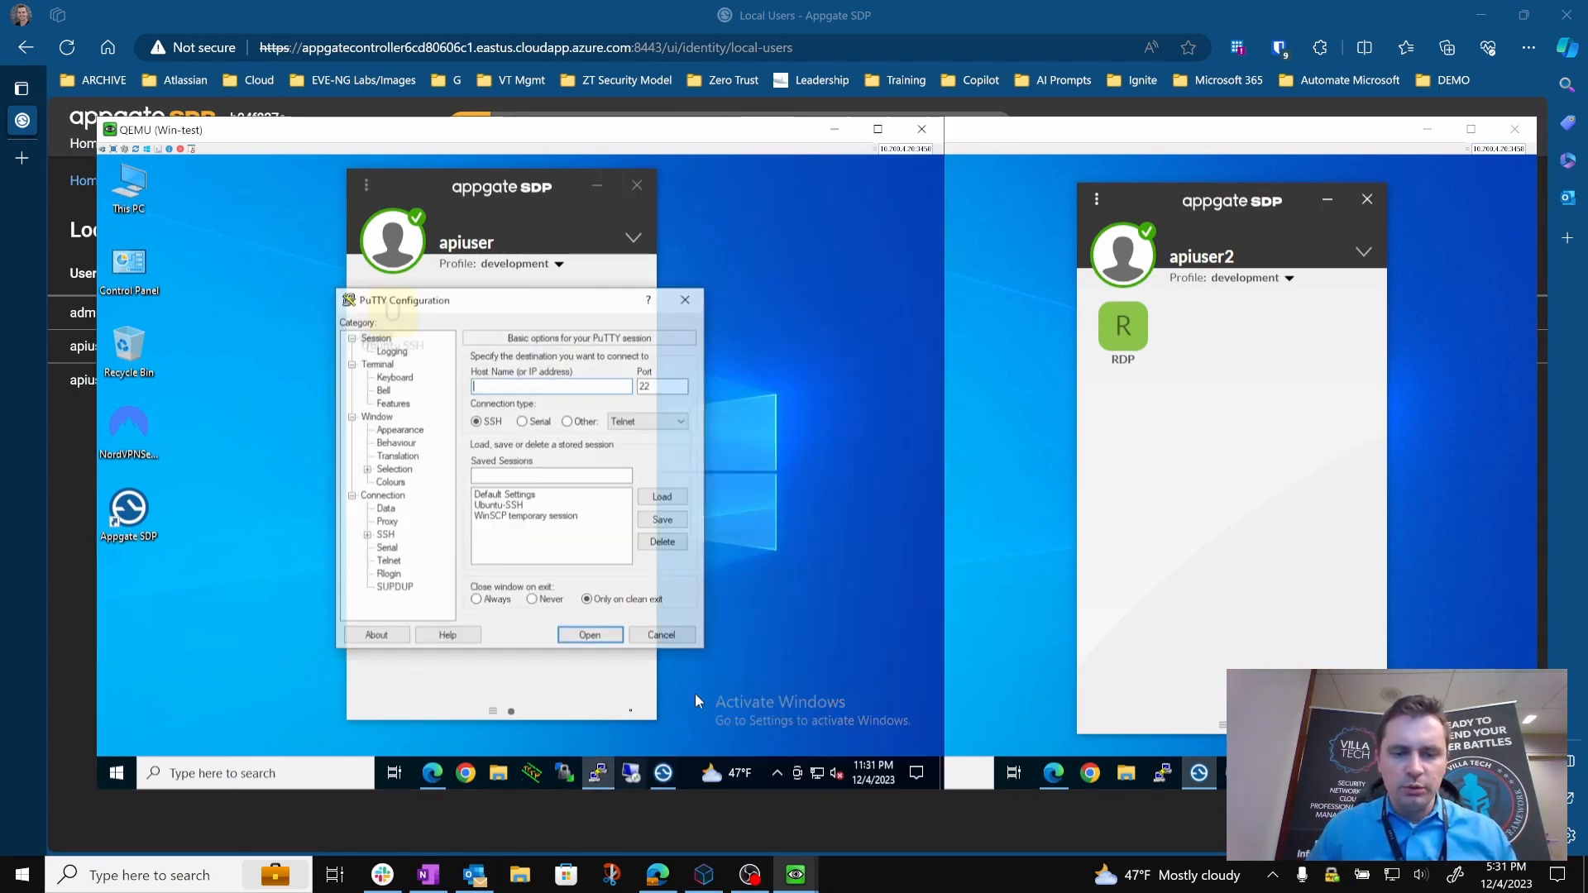
{"action": "double_click", "coordinate": [522, 506]}
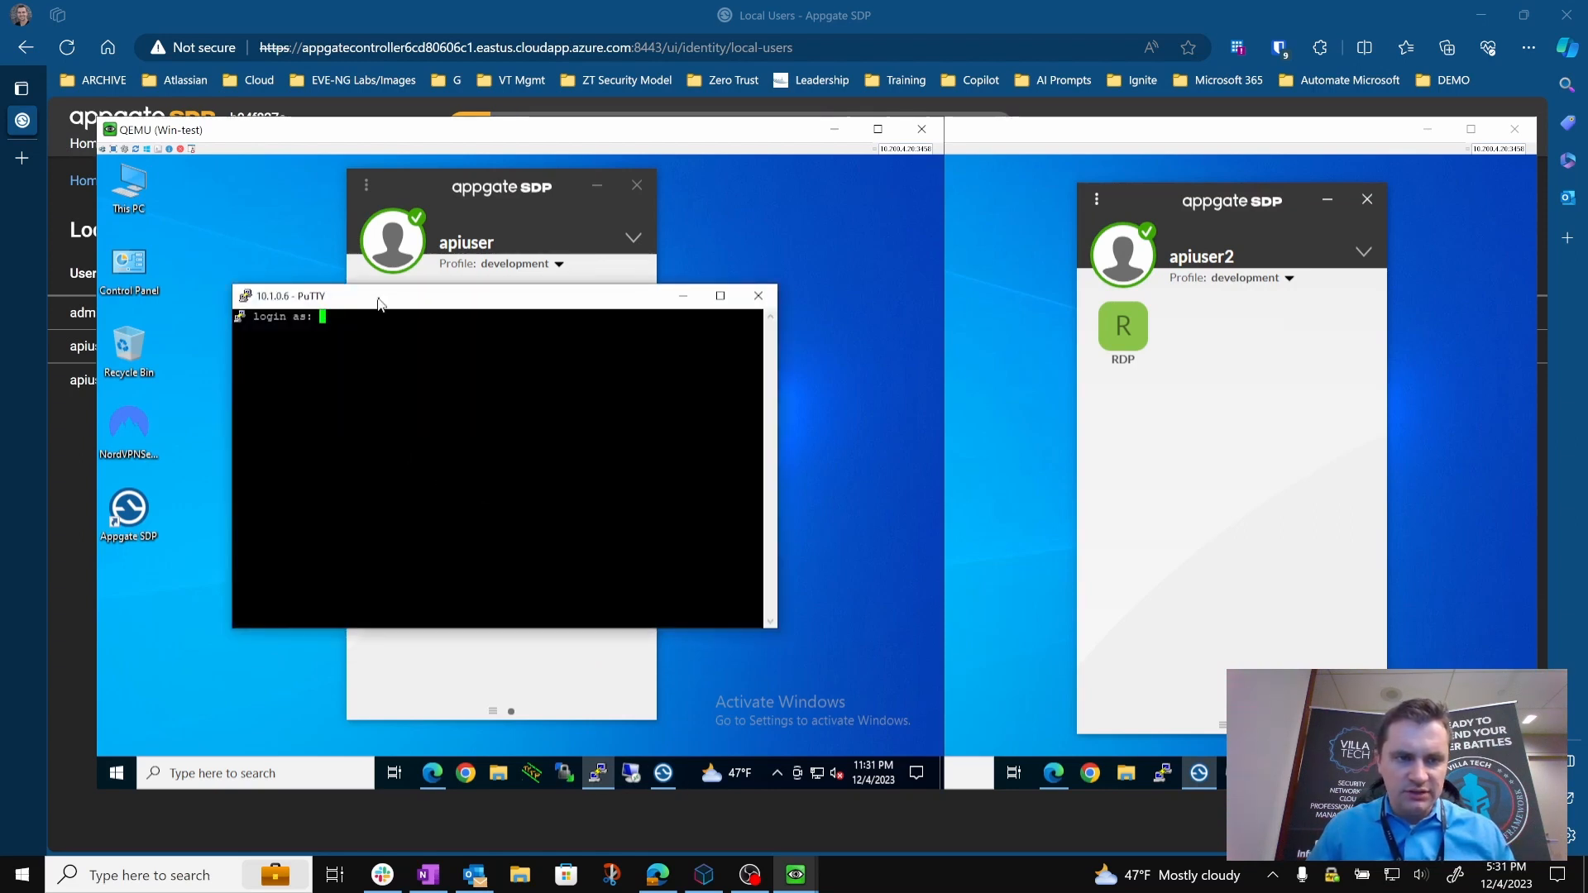
{"action": "left_click_drag", "start_coordinate": [378, 299], "coordinate": [322, 326]}
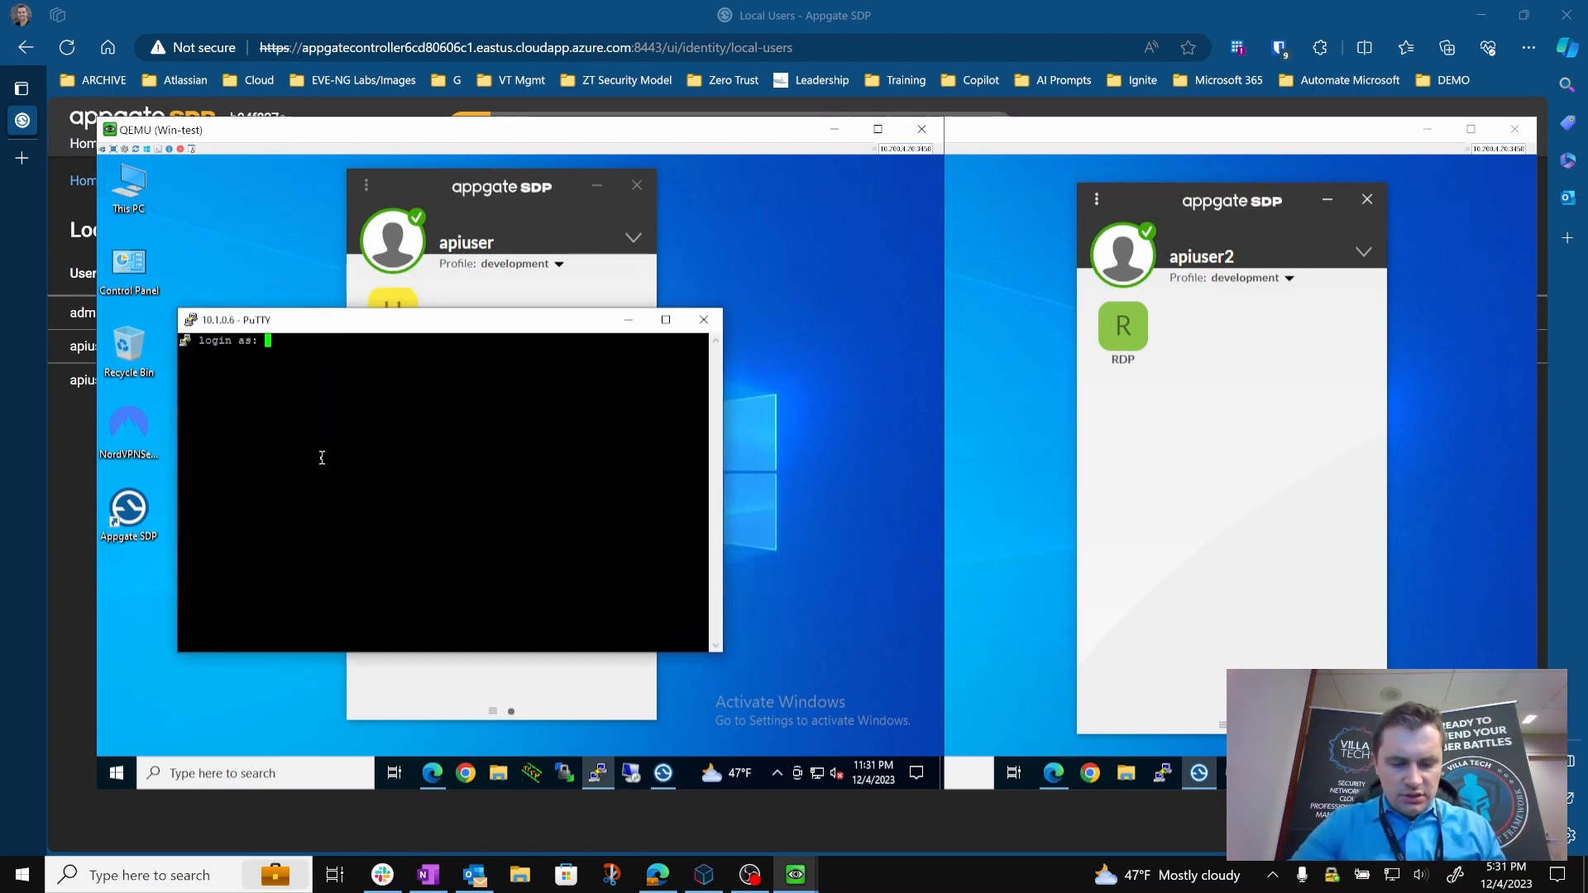
{"action": "type", "text": "vtuser"}
{"action": "key", "text": "Return"}
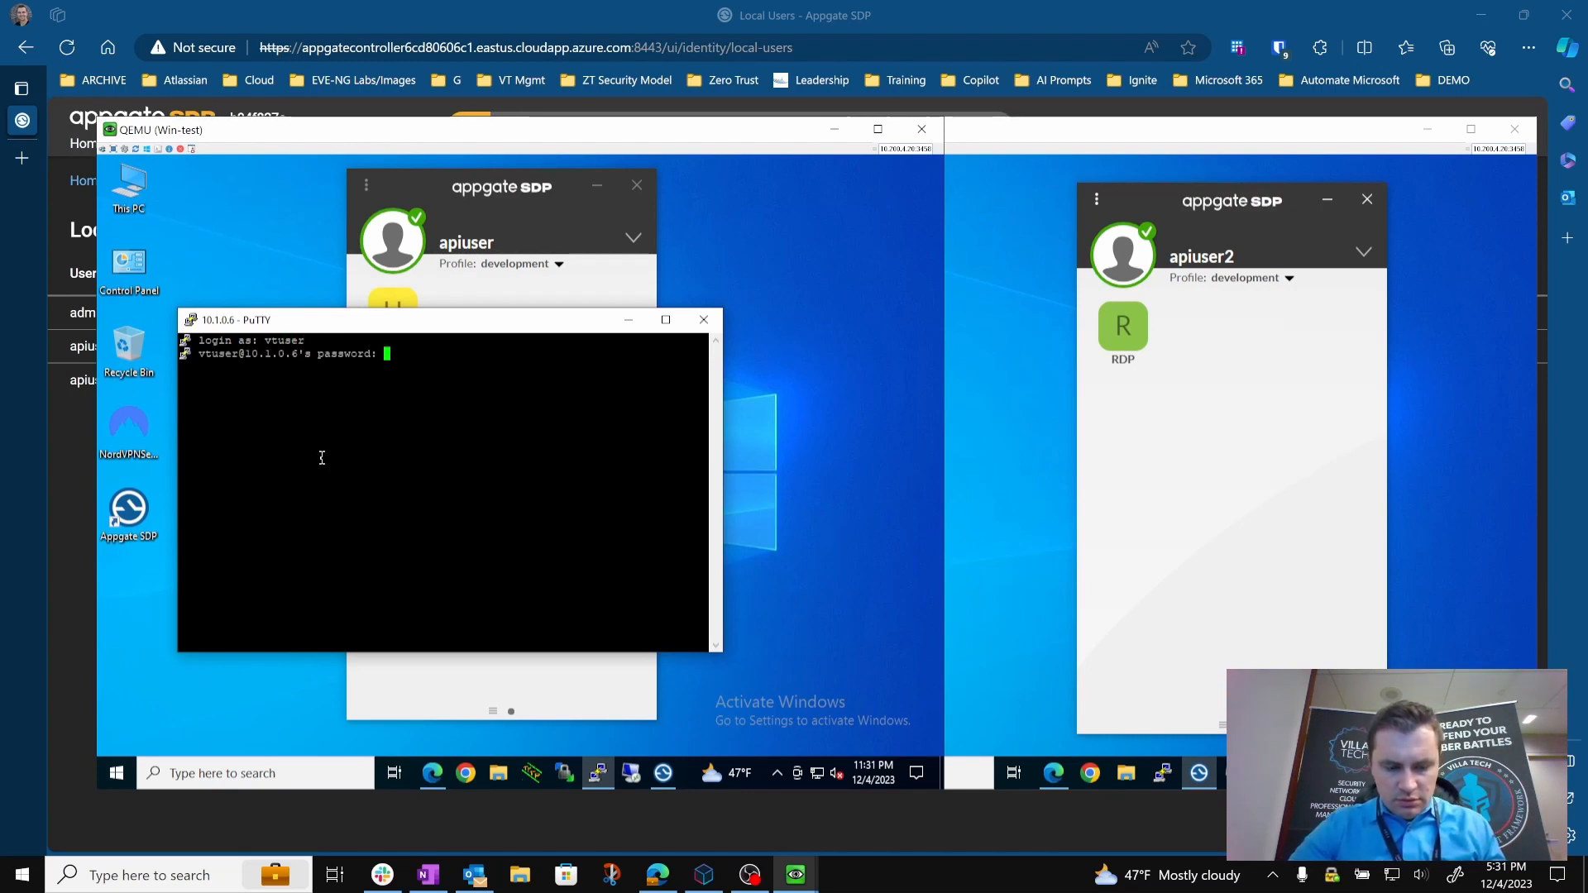
{"action": "key", "text": "Return"}
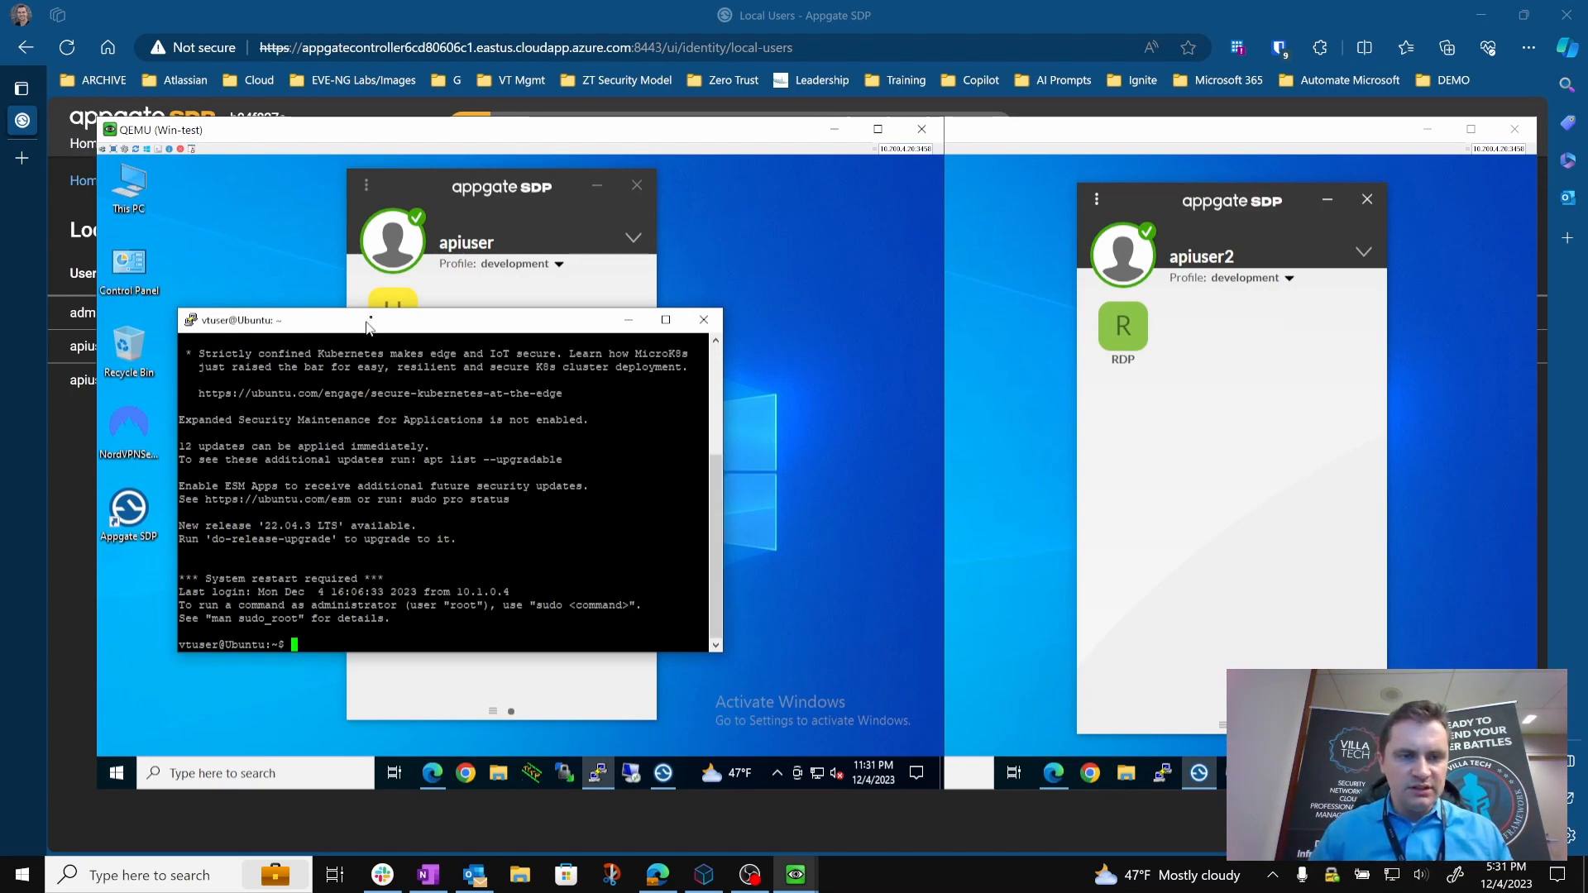
Sign apiuser out of the Appgate SDP client on Win-test and close the dropped PuTTY session.
{"action": "left_click_drag", "start_coordinate": [431, 187], "coordinate": [556, 189]}
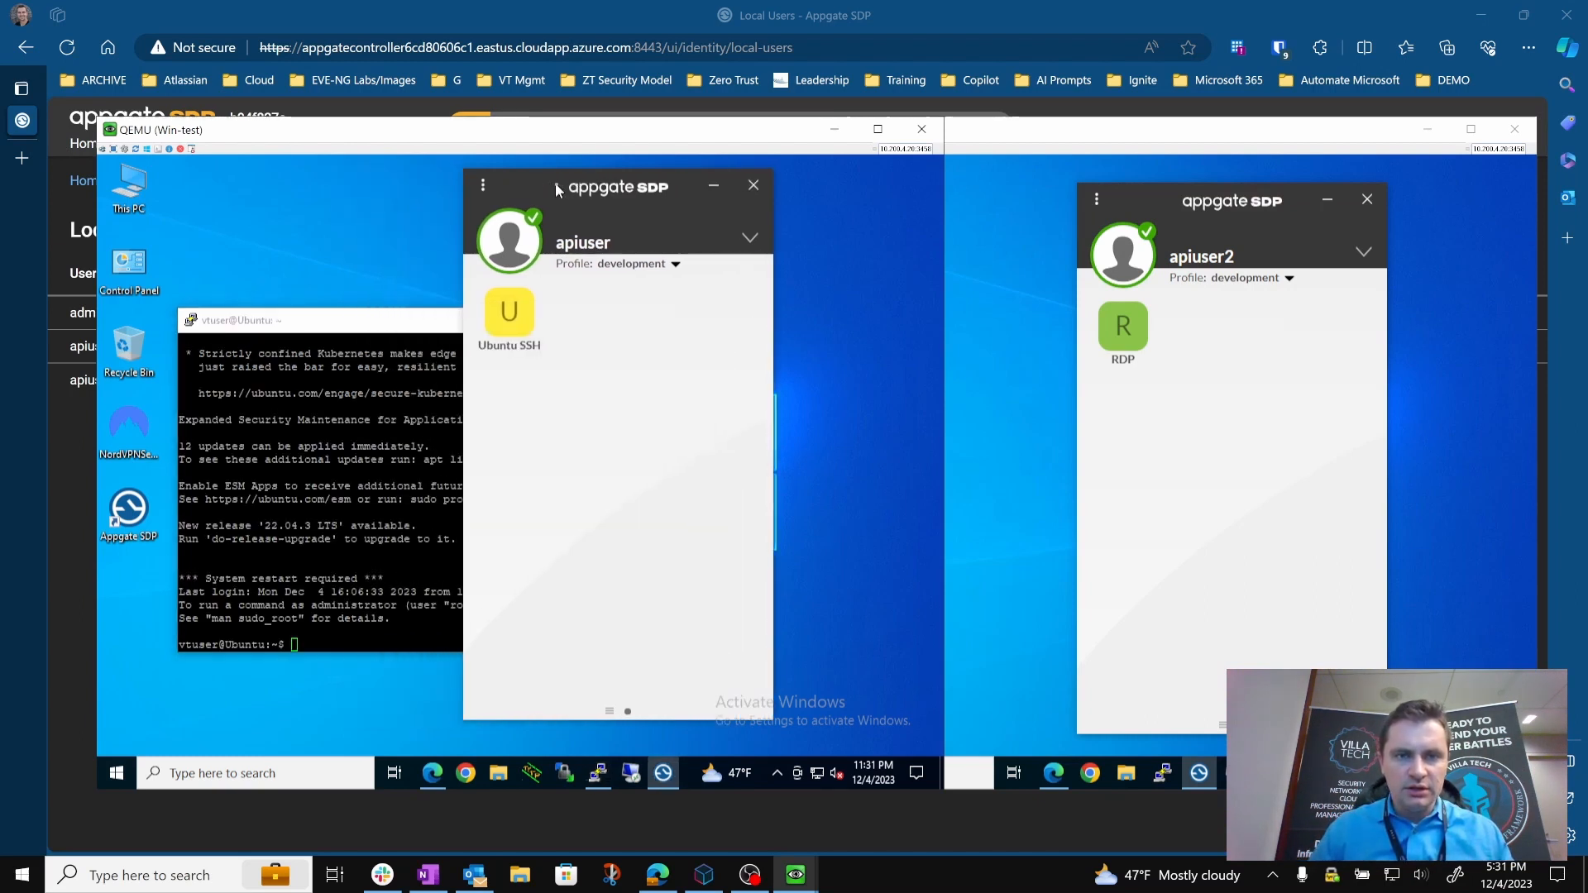
{"action": "left_click", "coordinate": [480, 188]}
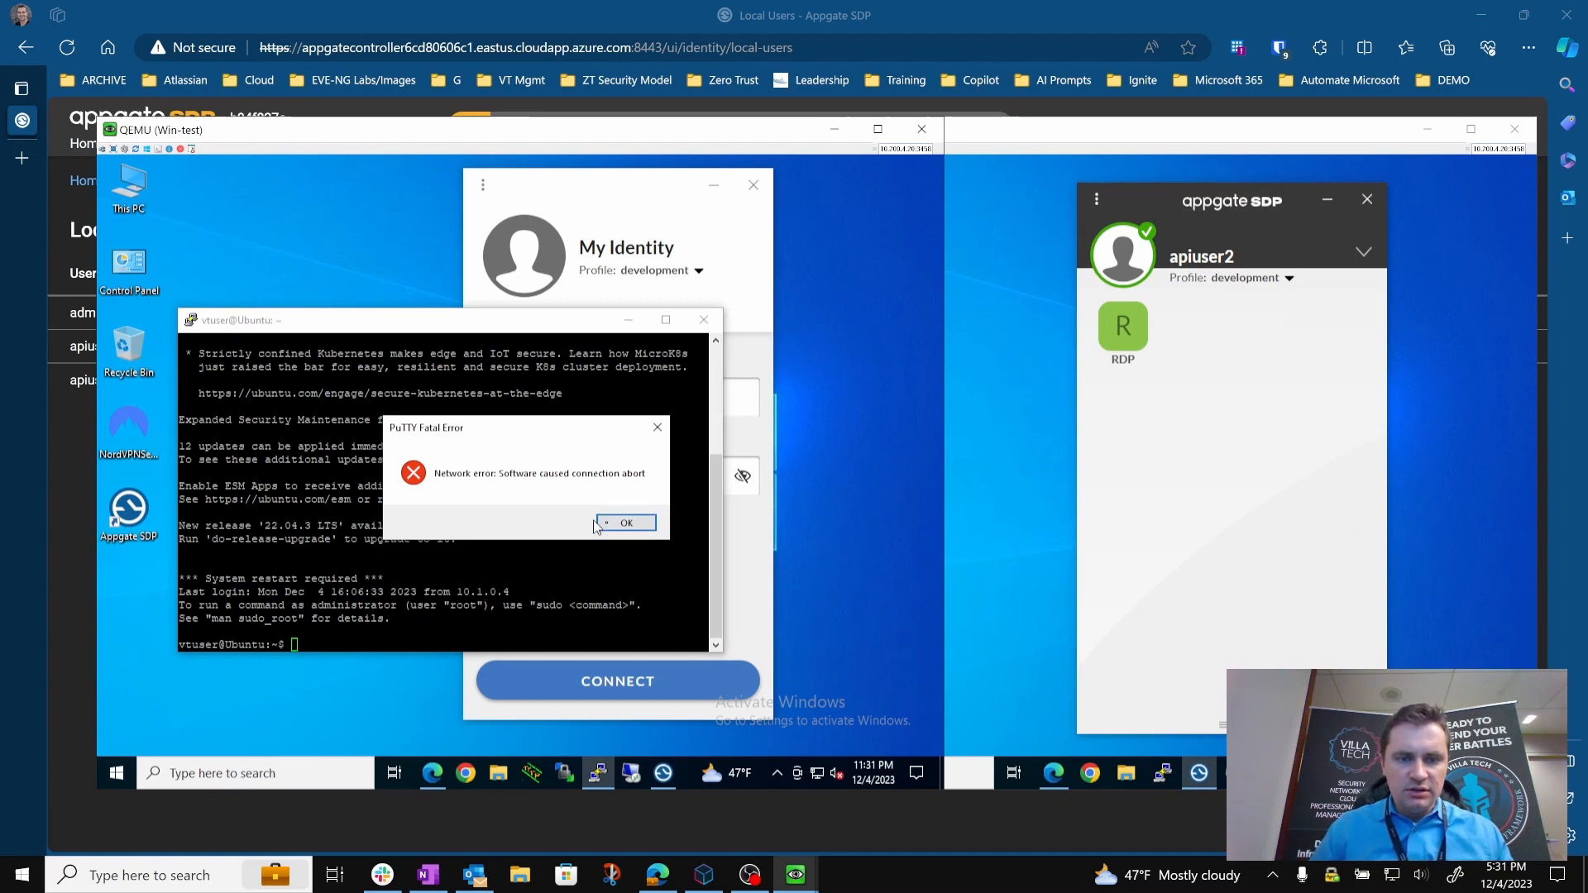
{"action": "left_click", "coordinate": [630, 529]}
{"action": "left_click", "coordinate": [700, 323]}
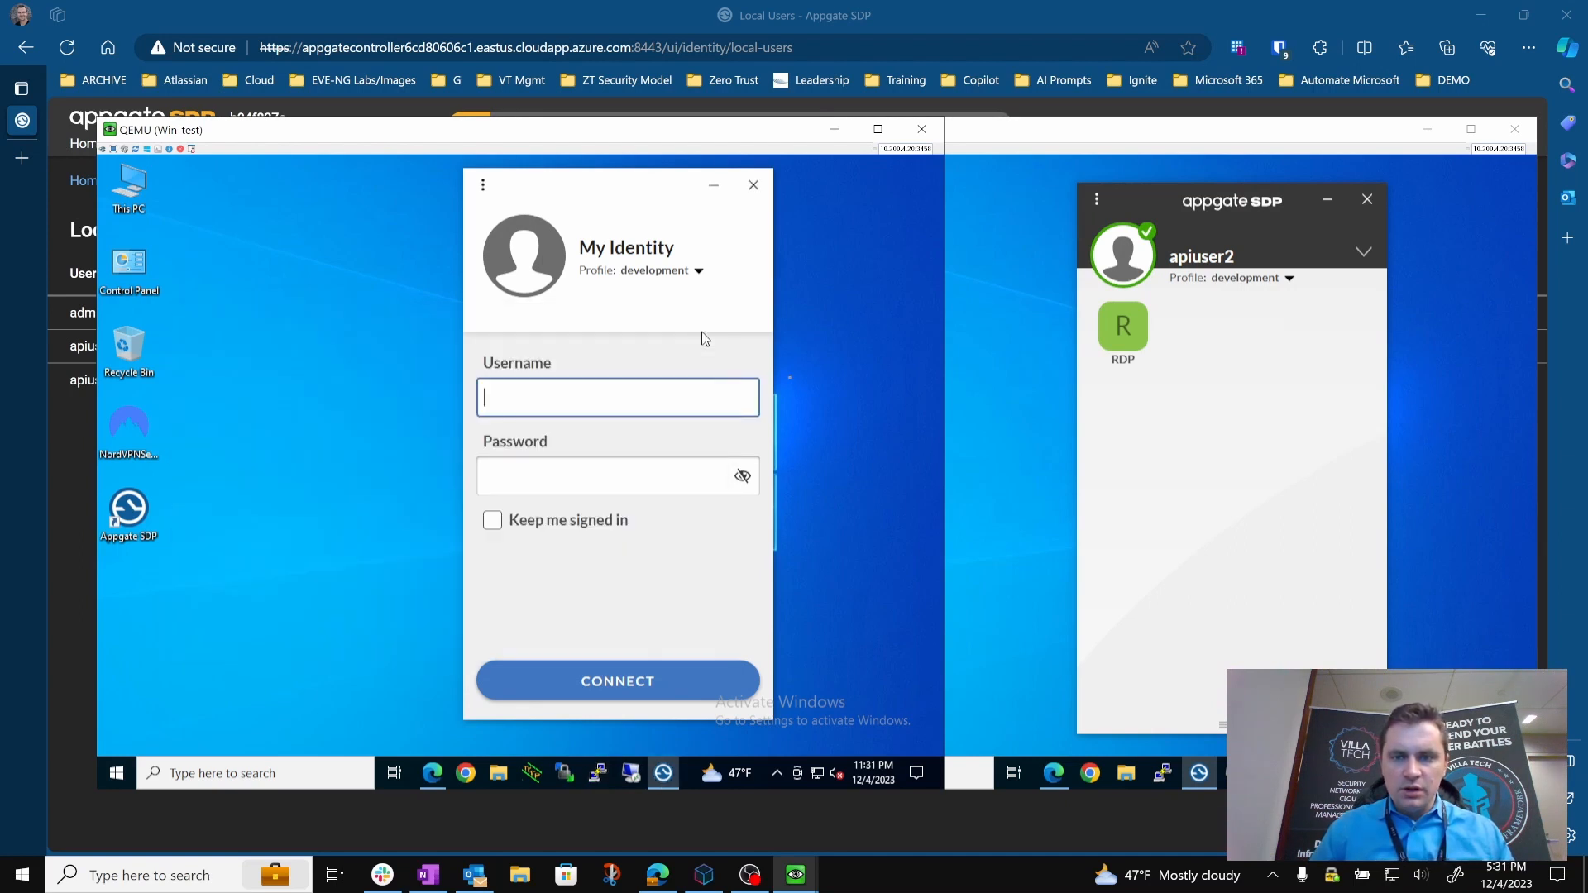
On Win-test-2, connect by Remote Desktop to 10.1.0.5 as vtuser with the account password, accepting the untrusted certificate.
{"action": "left_click", "coordinate": [993, 447]}
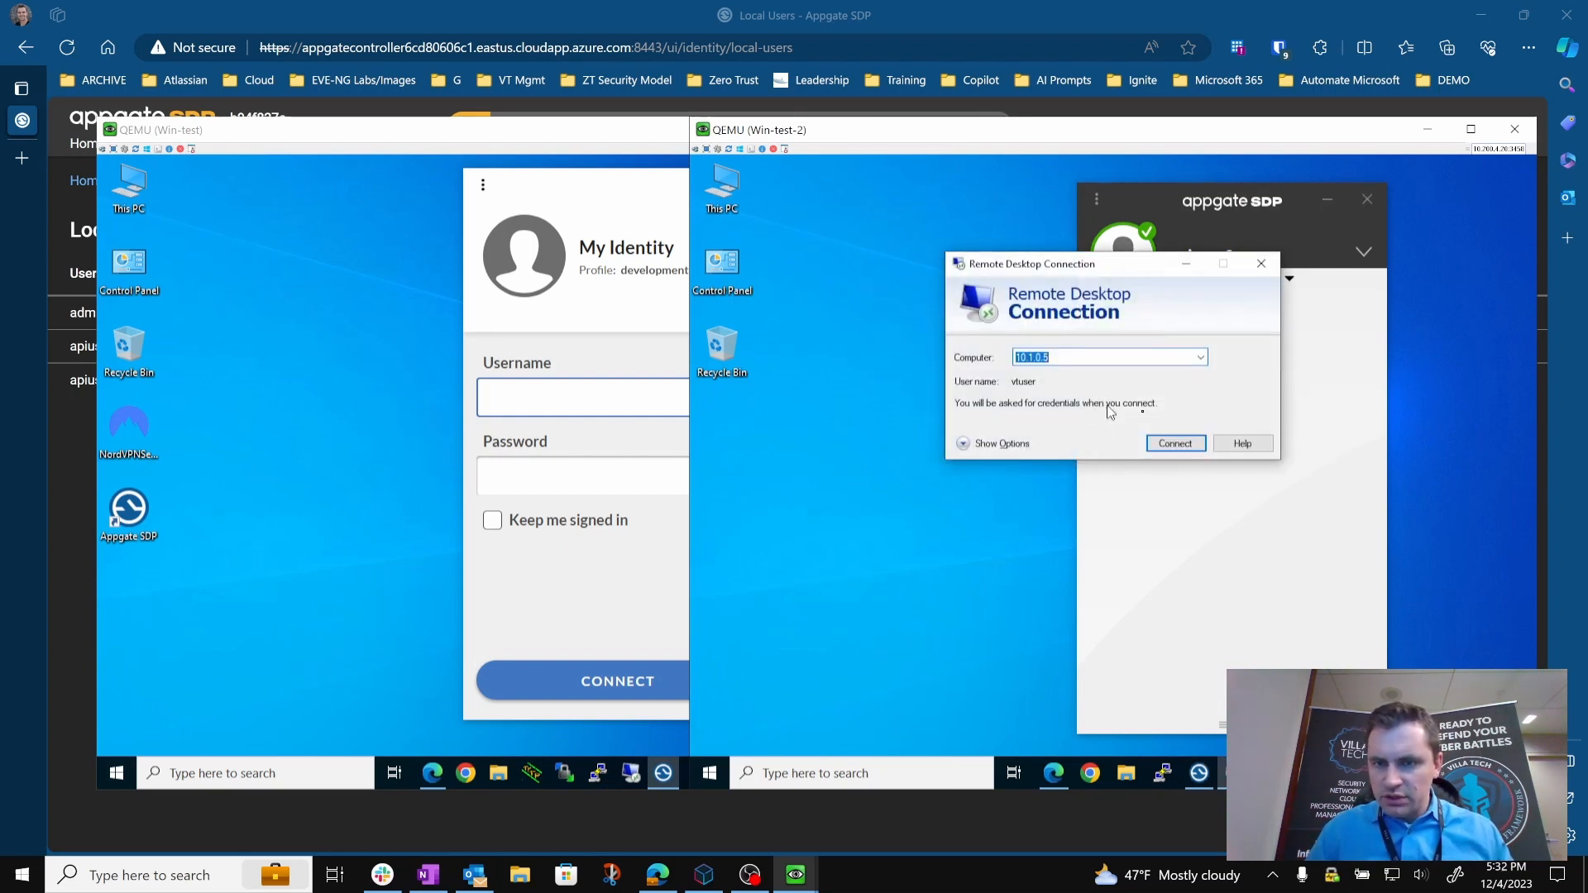
{"action": "left_click", "coordinate": [1168, 443]}
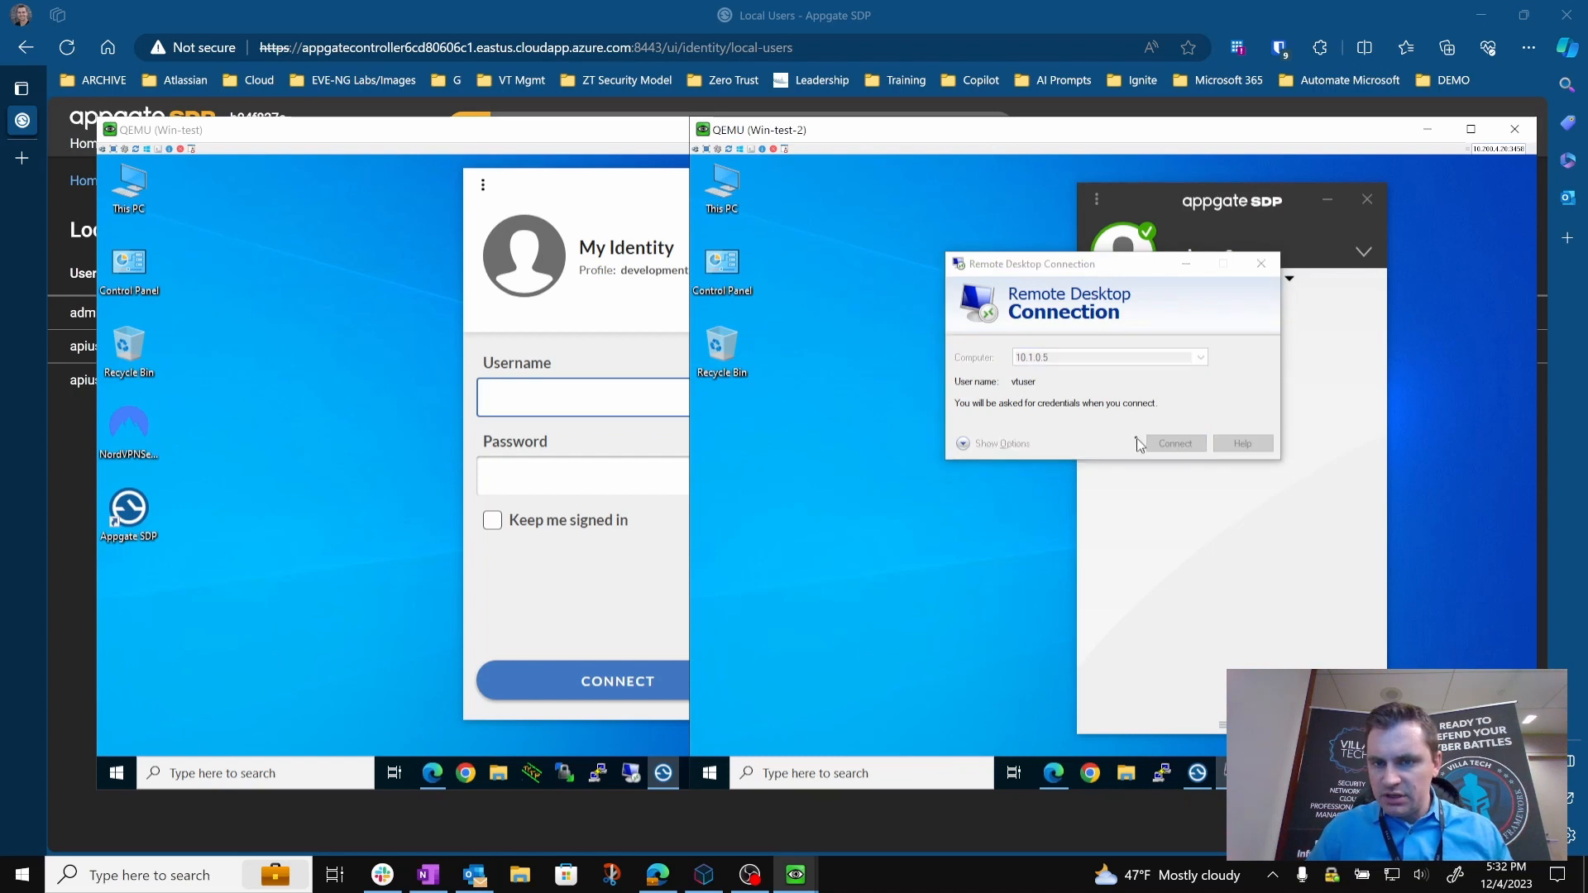
{"action": "type", "text": "******"}
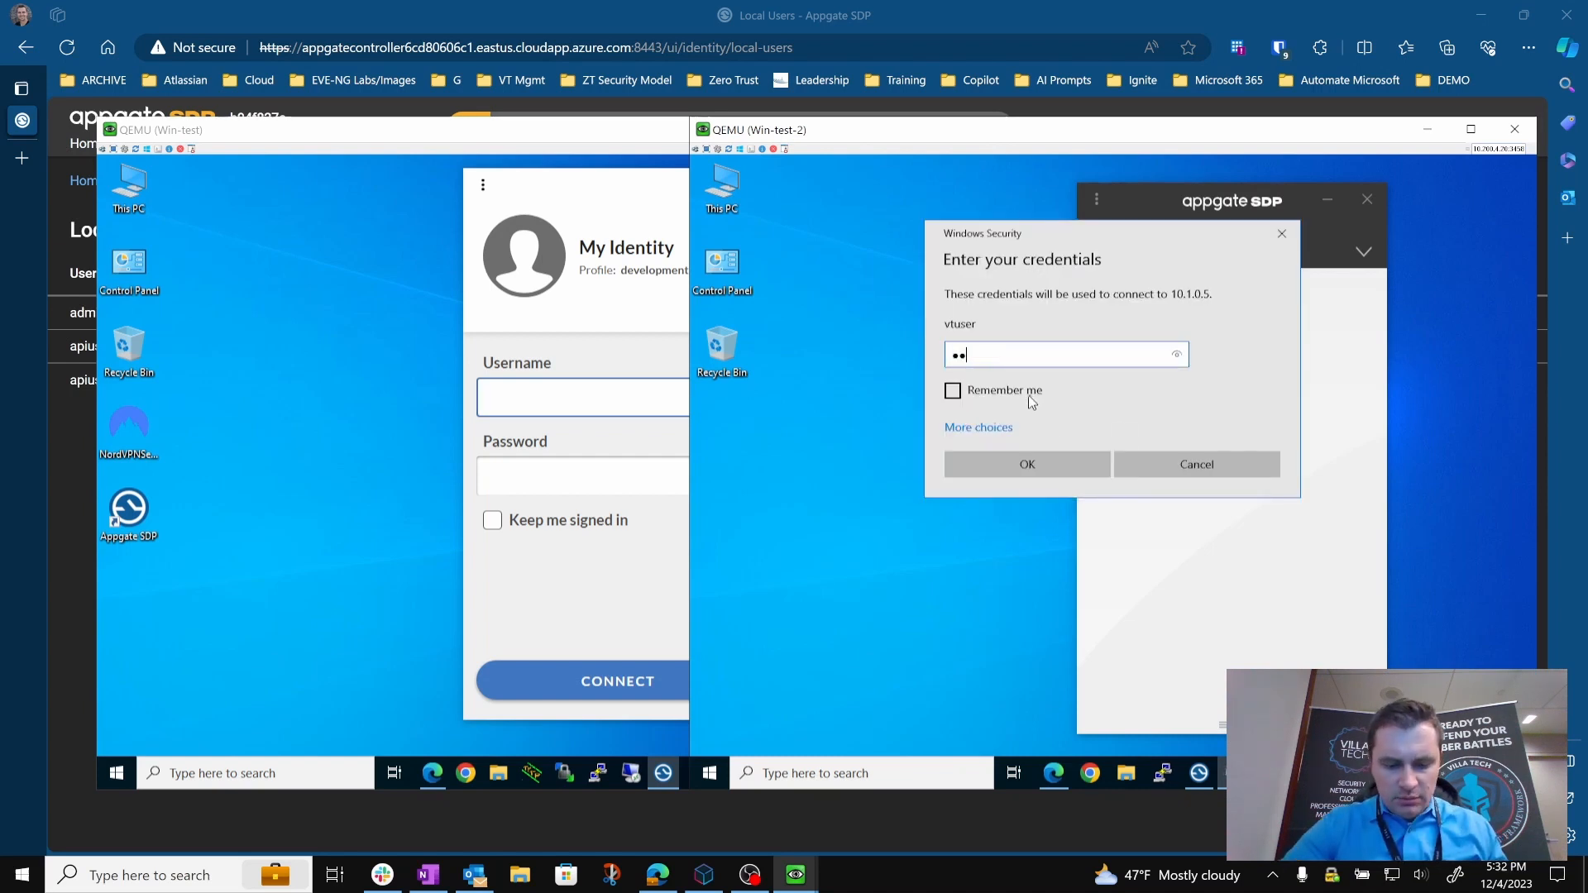
{"action": "type", "text": "*******"}
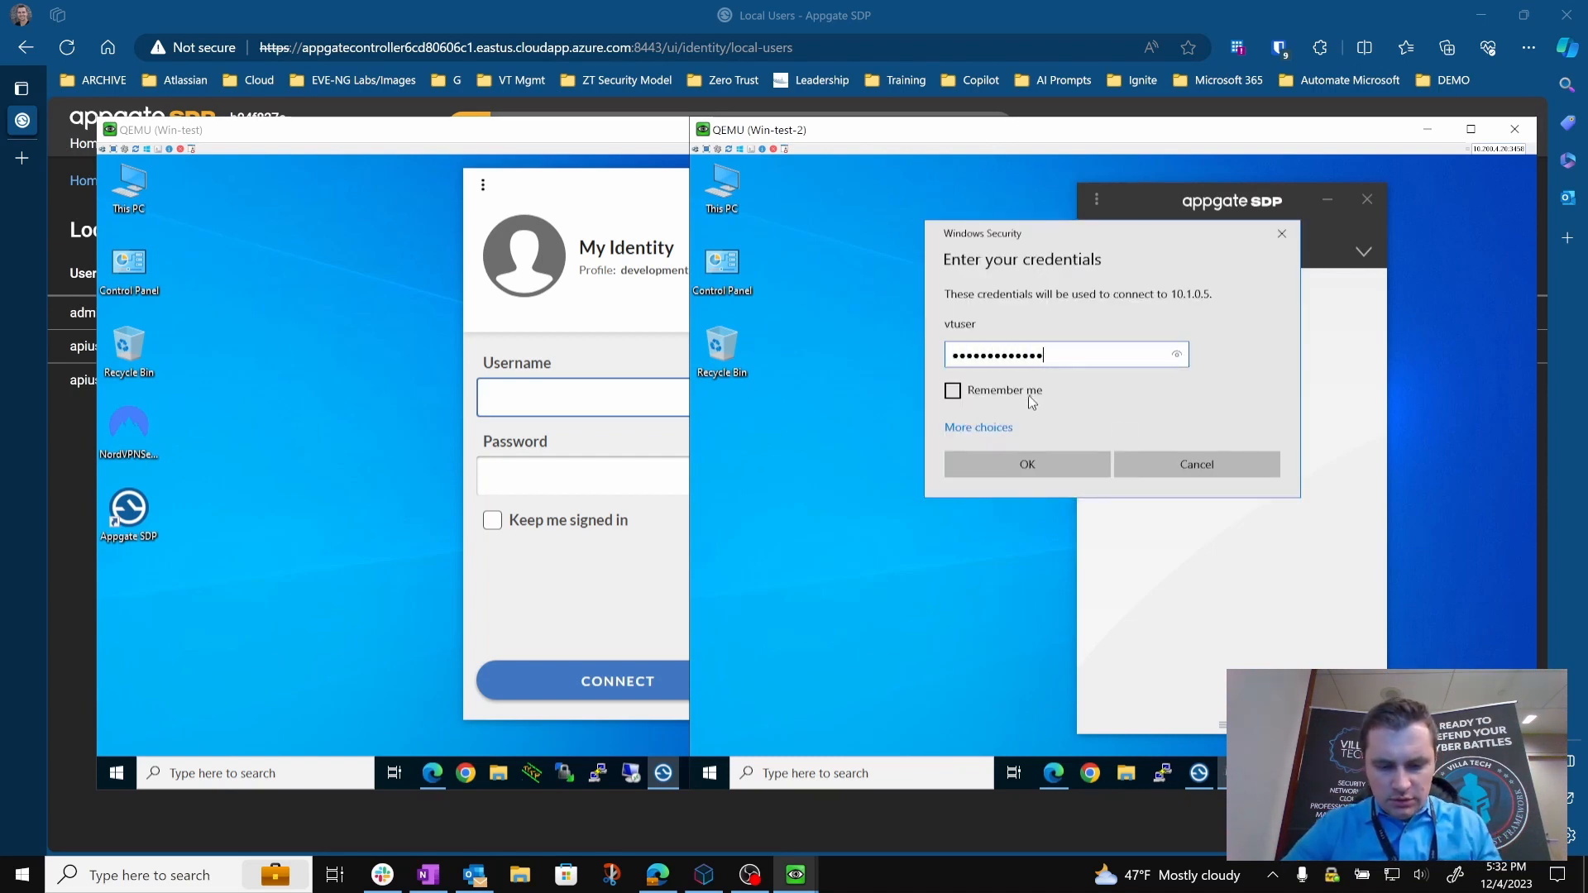
{"action": "key", "text": "Return"}
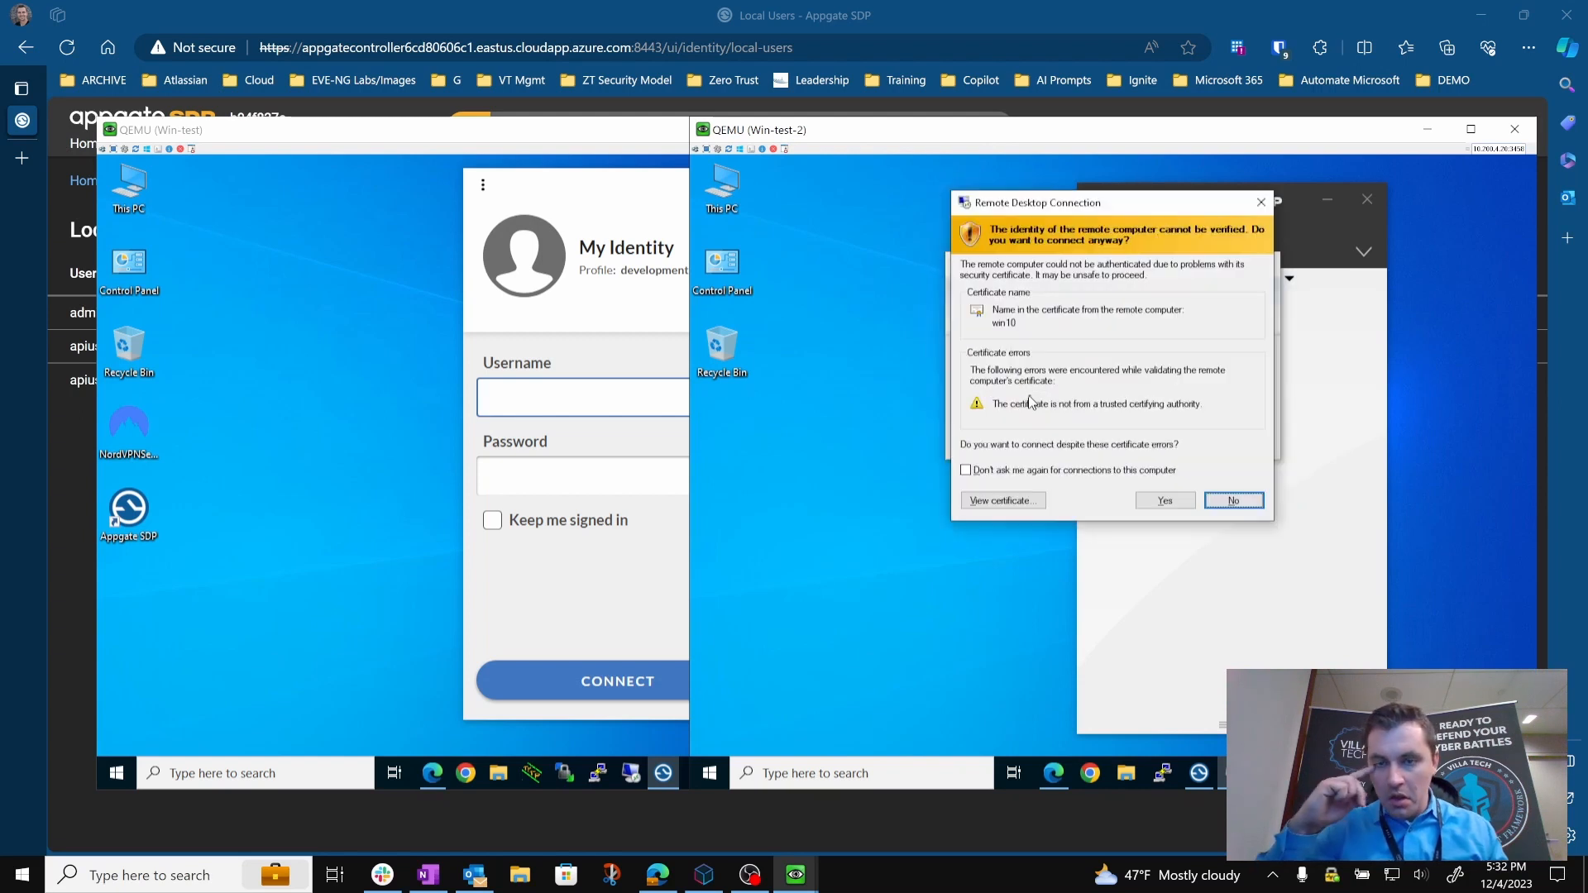
{"action": "left_click", "coordinate": [1164, 500]}
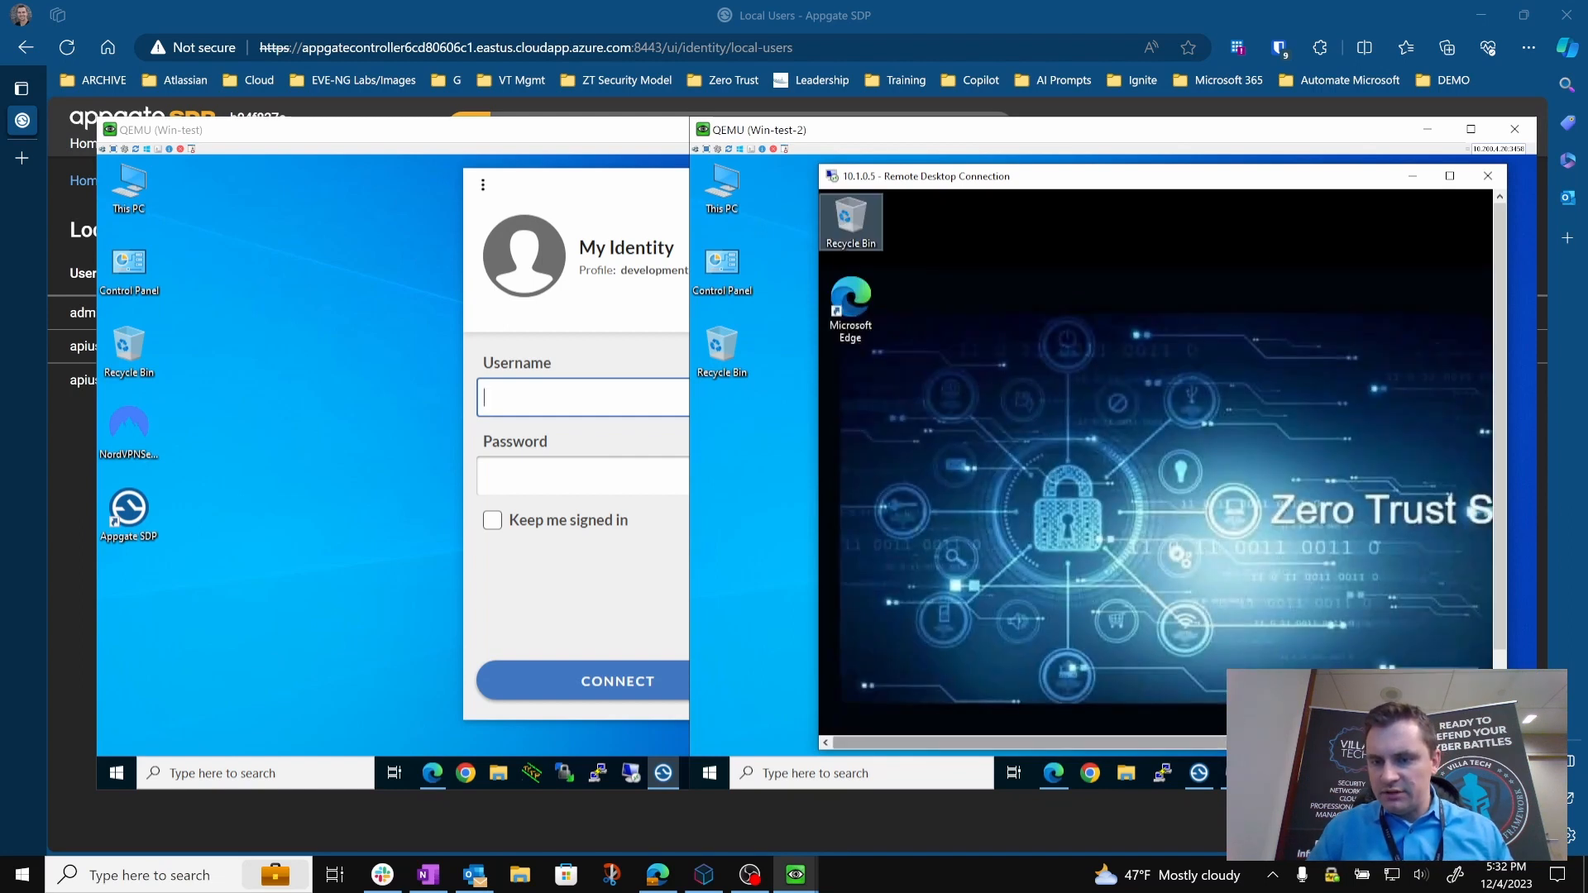
Sign apiuser2 out of the Appgate SDP client on Win-test-2 and cancel the Remote Desktop reconnection.
{"action": "left_click", "coordinate": [1200, 774]}
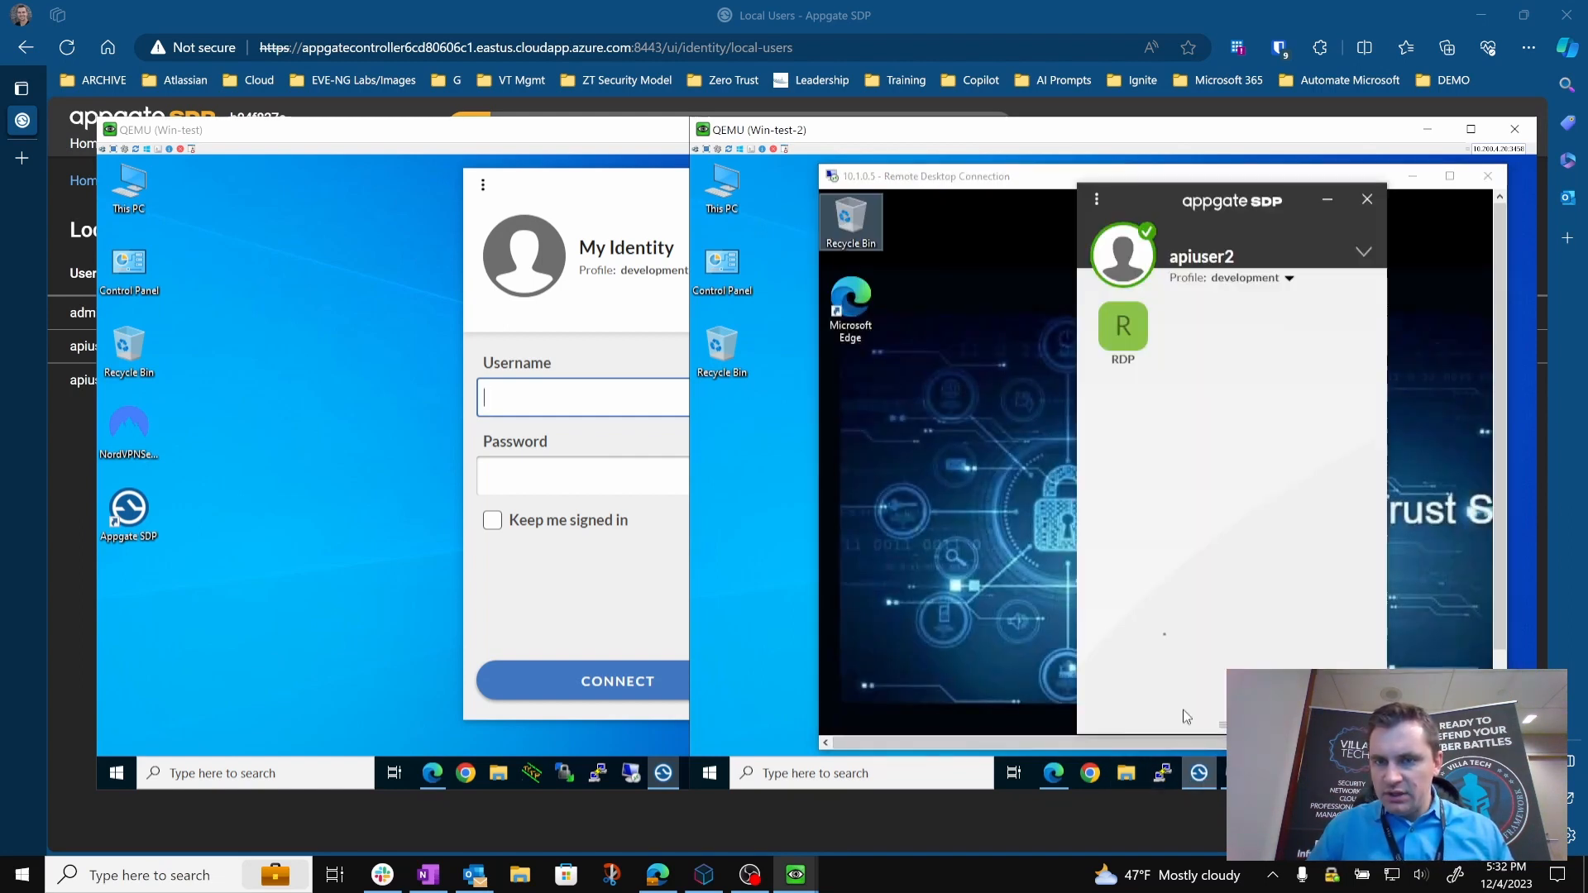
{"action": "left_click", "coordinate": [1098, 199]}
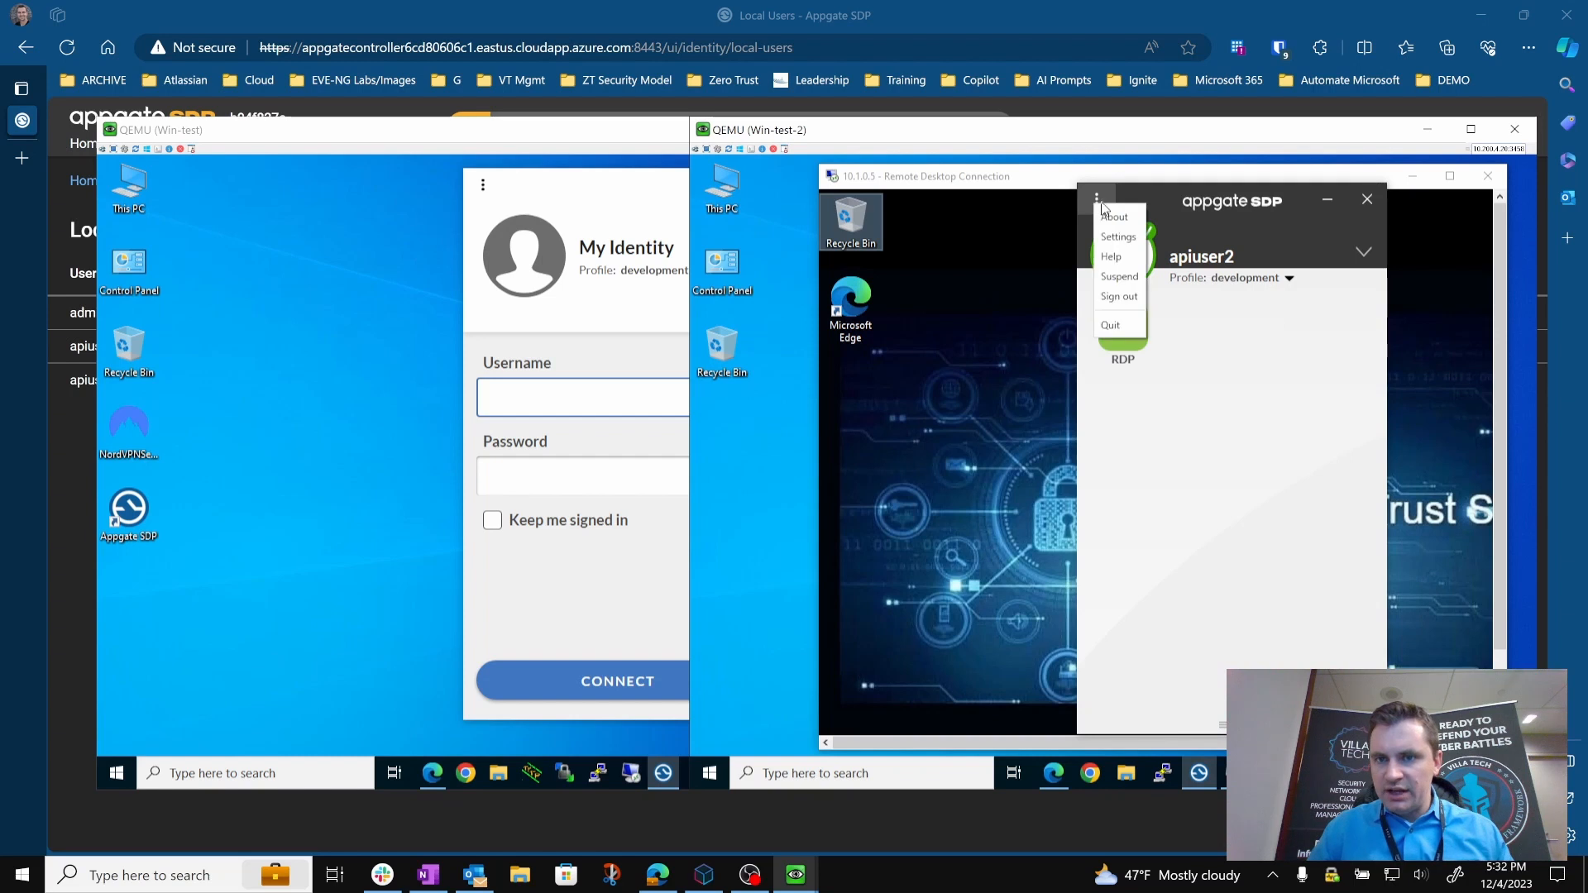
{"action": "left_click", "coordinate": [1121, 297]}
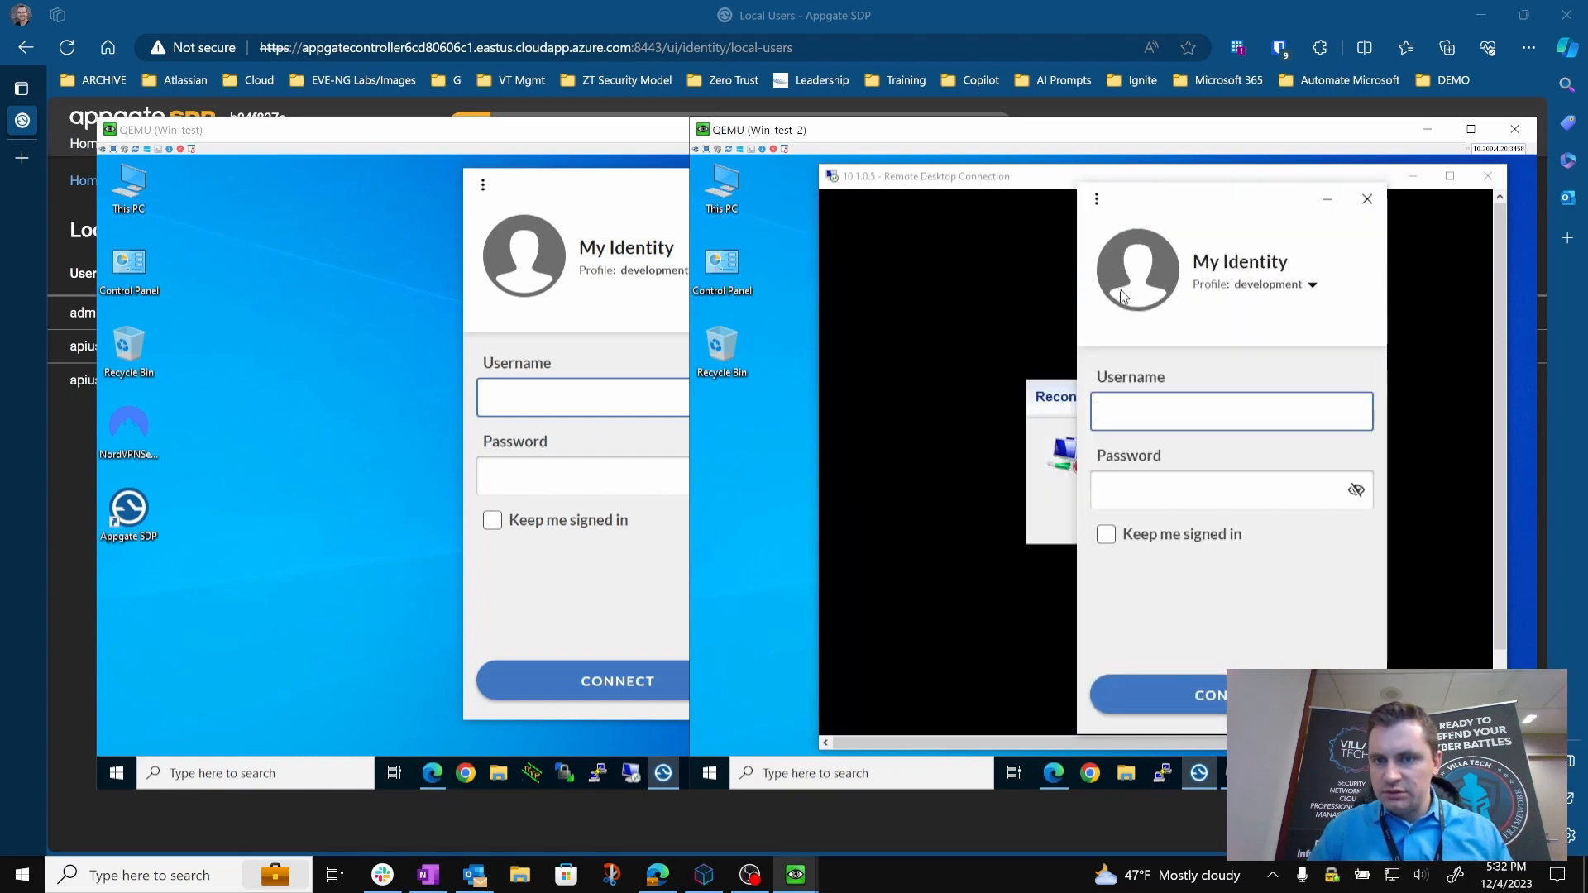
{"action": "left_click", "coordinate": [1048, 419]}
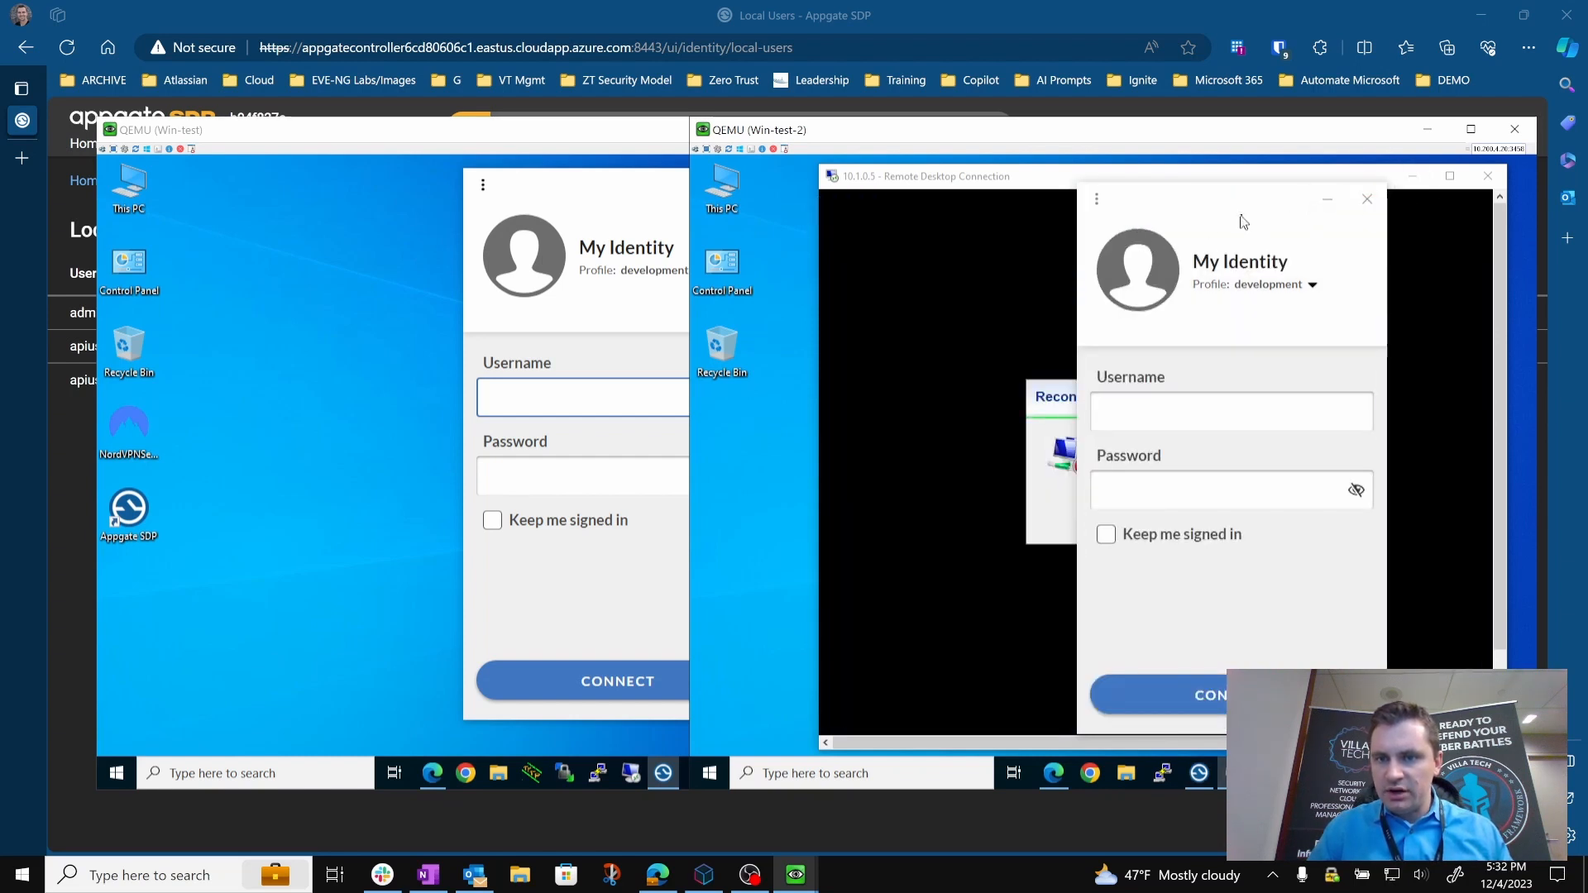
{"action": "left_click_drag", "start_coordinate": [1231, 201], "coordinate": [908, 180]}
{"action": "left_click", "coordinate": [1203, 513]}
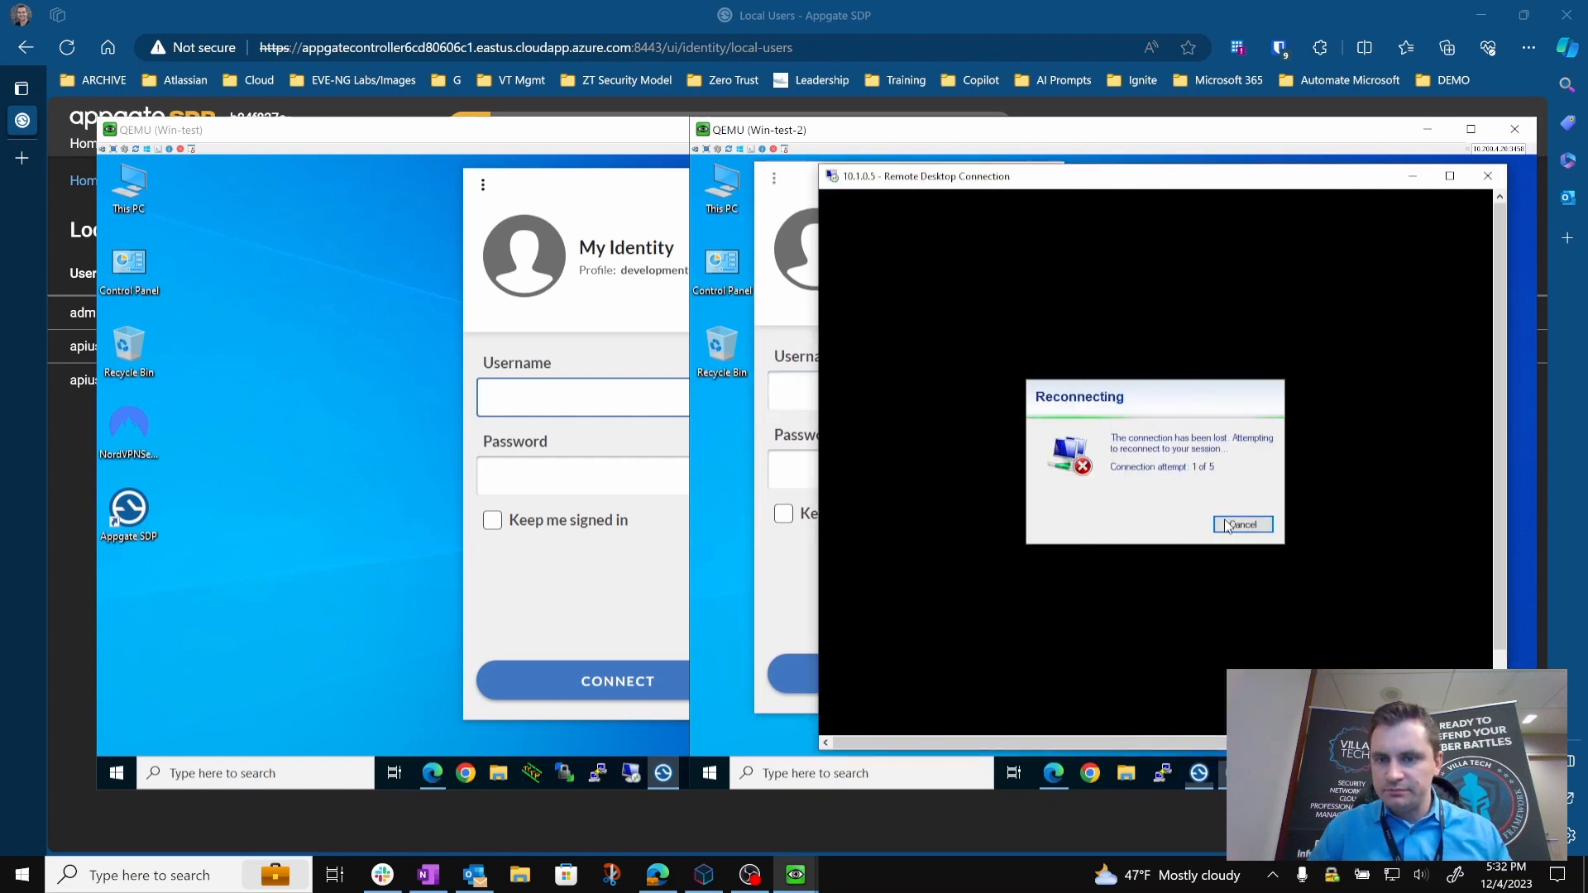
{"action": "left_click", "coordinate": [1235, 525]}
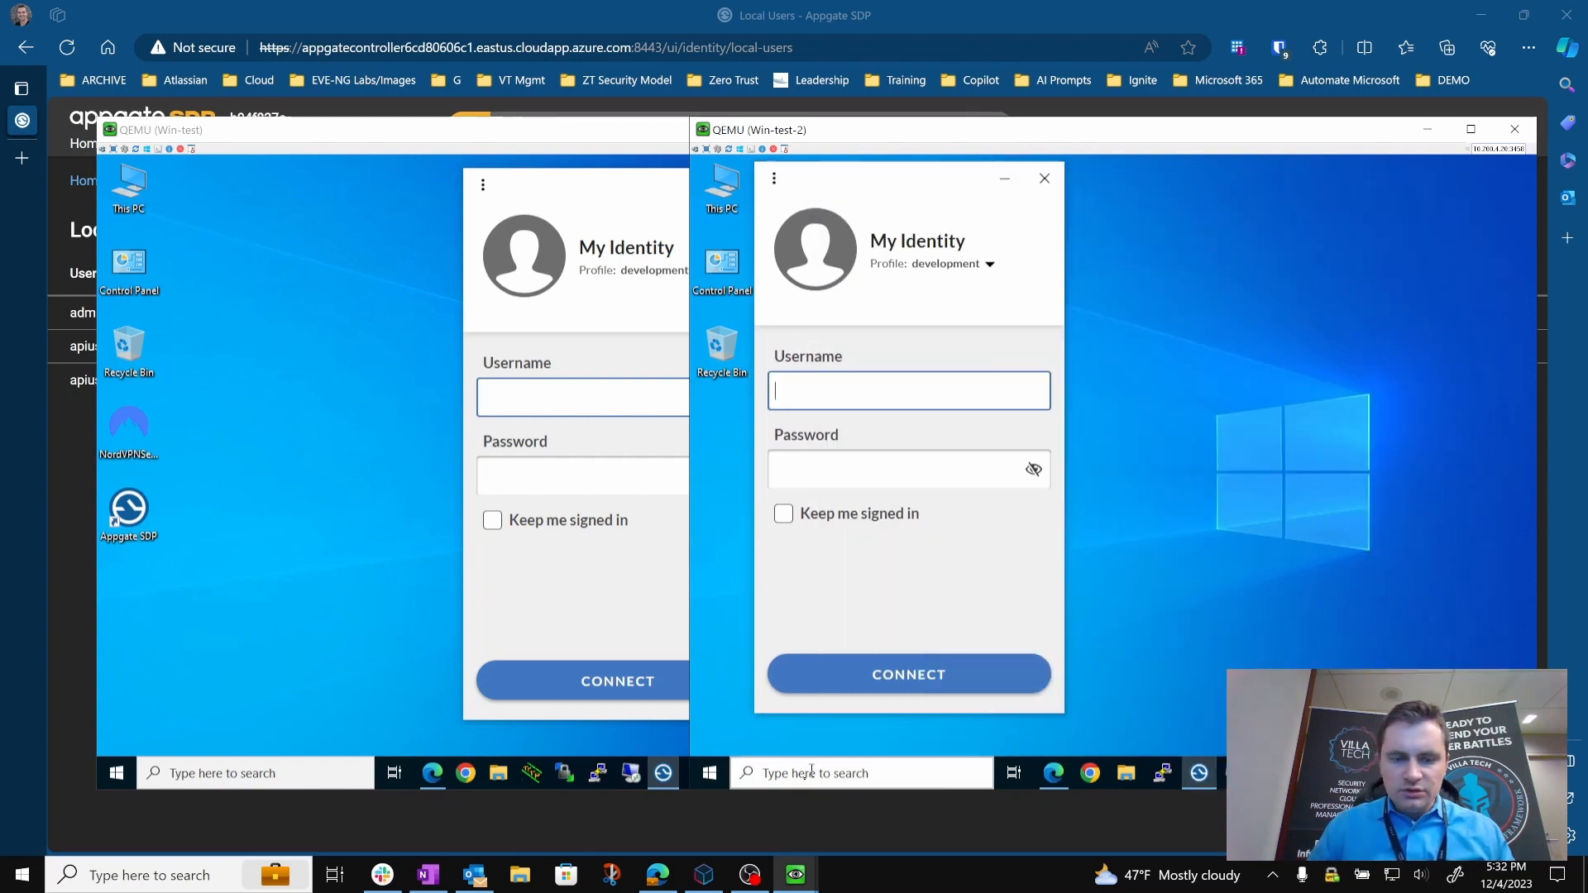
Switch to Structura.io, duplicate the development_profile client profile, and place the copy beside the original on the canvas.
{"action": "left_click", "coordinate": [713, 869]}
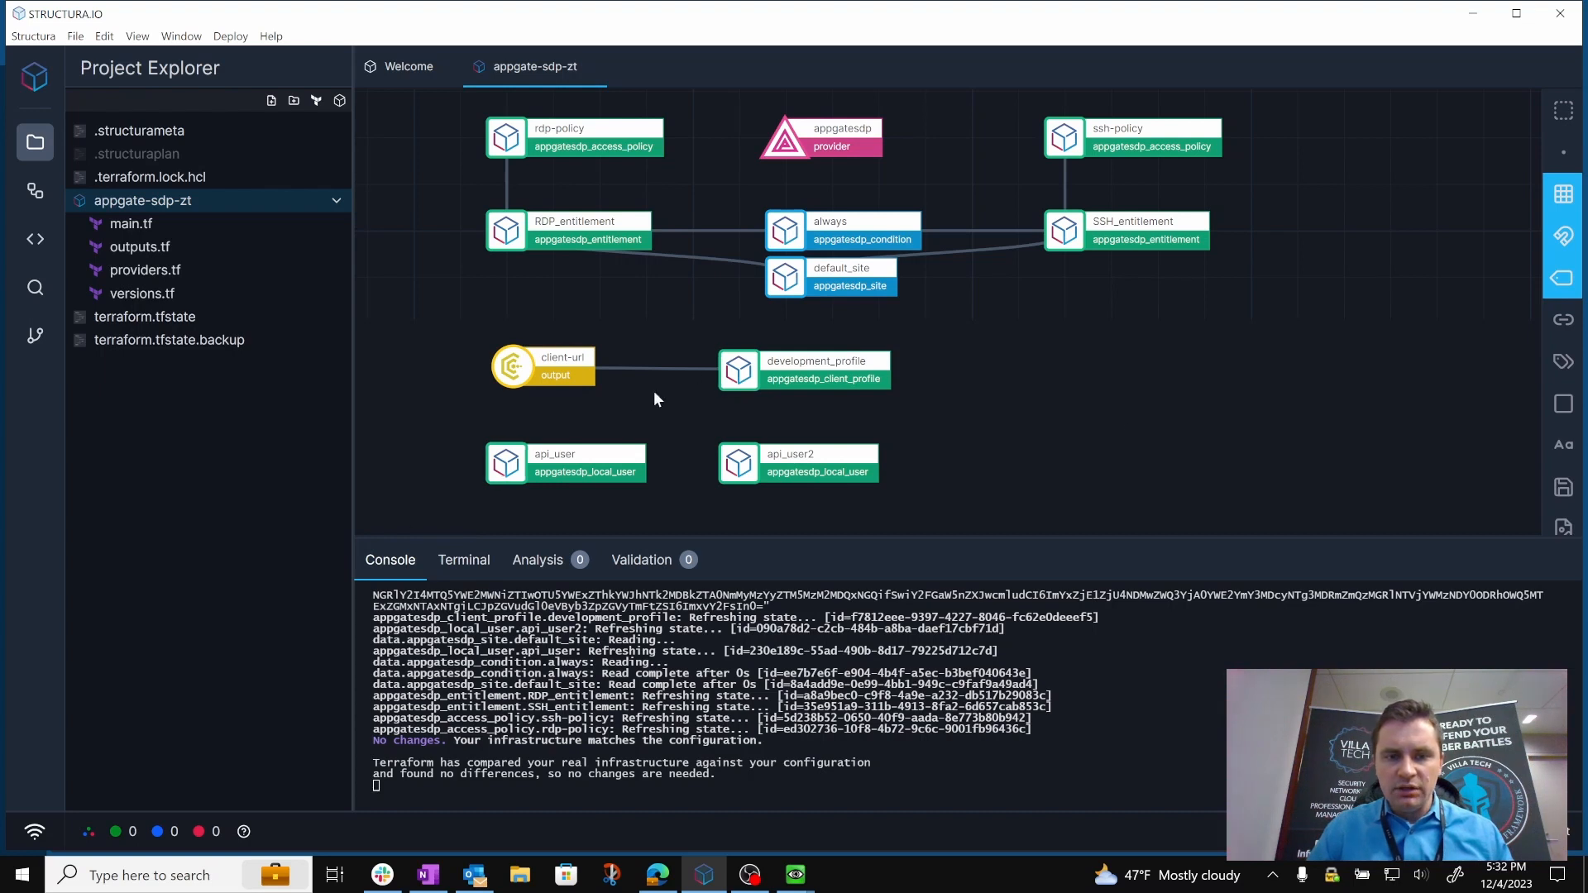
{"action": "right_click", "coordinate": [822, 365]}
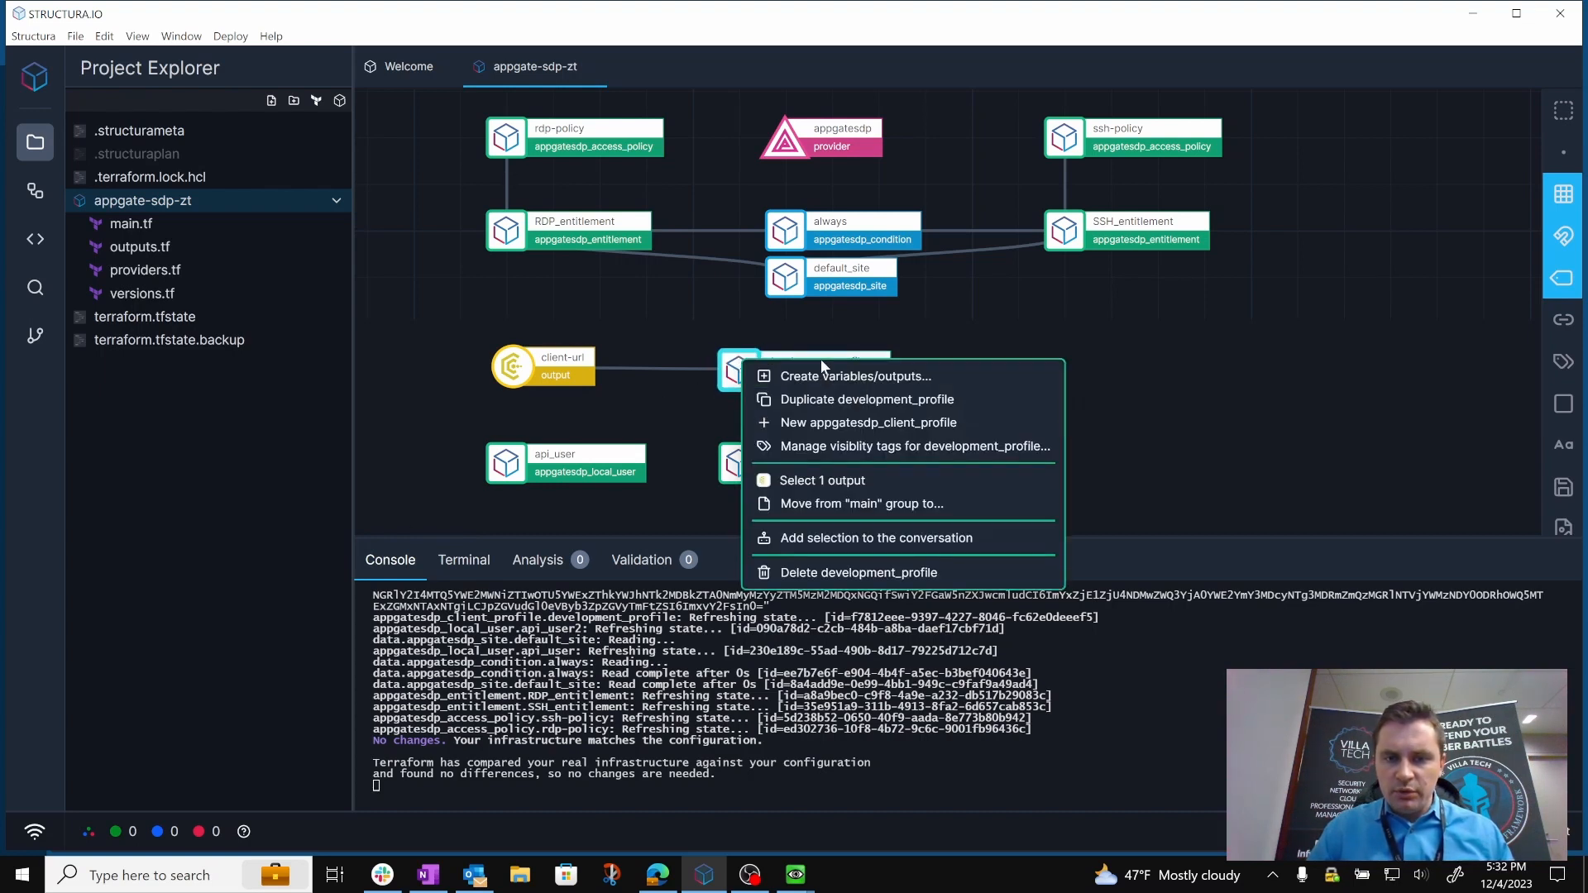
{"action": "left_click", "coordinate": [860, 400]}
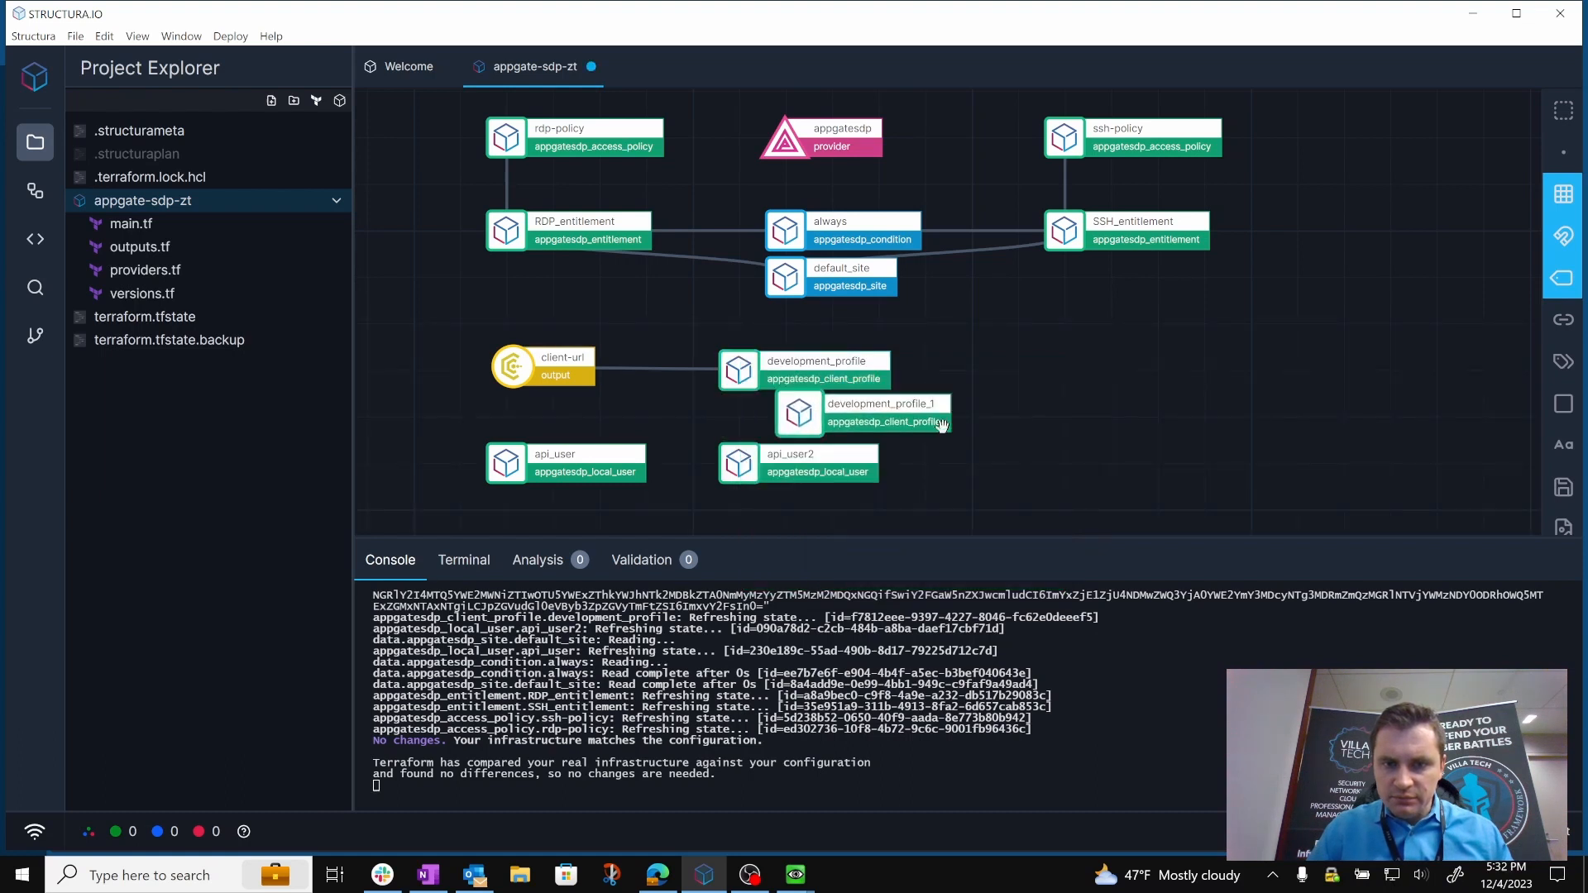
{"action": "left_click_drag", "start_coordinate": [790, 417], "coordinate": [1020, 364]}
In the copied client profile's code, set the name, spa_key_name and resource label to test3, save, and close the editor.
{"action": "left_click", "coordinate": [1020, 364]}
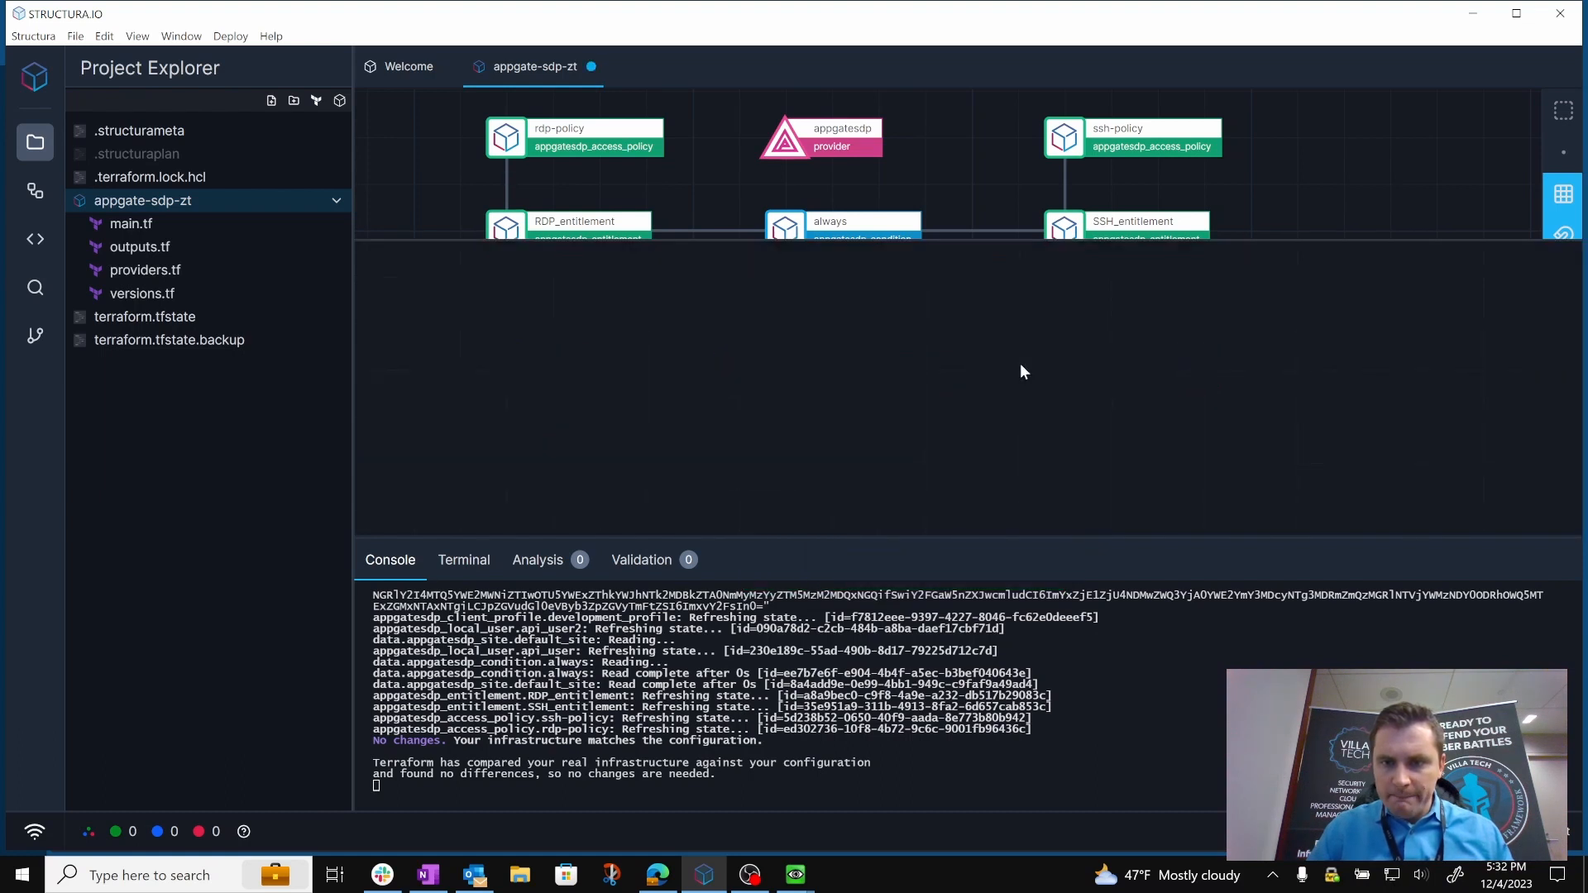
{"action": "double_click", "coordinate": [1228, 286]}
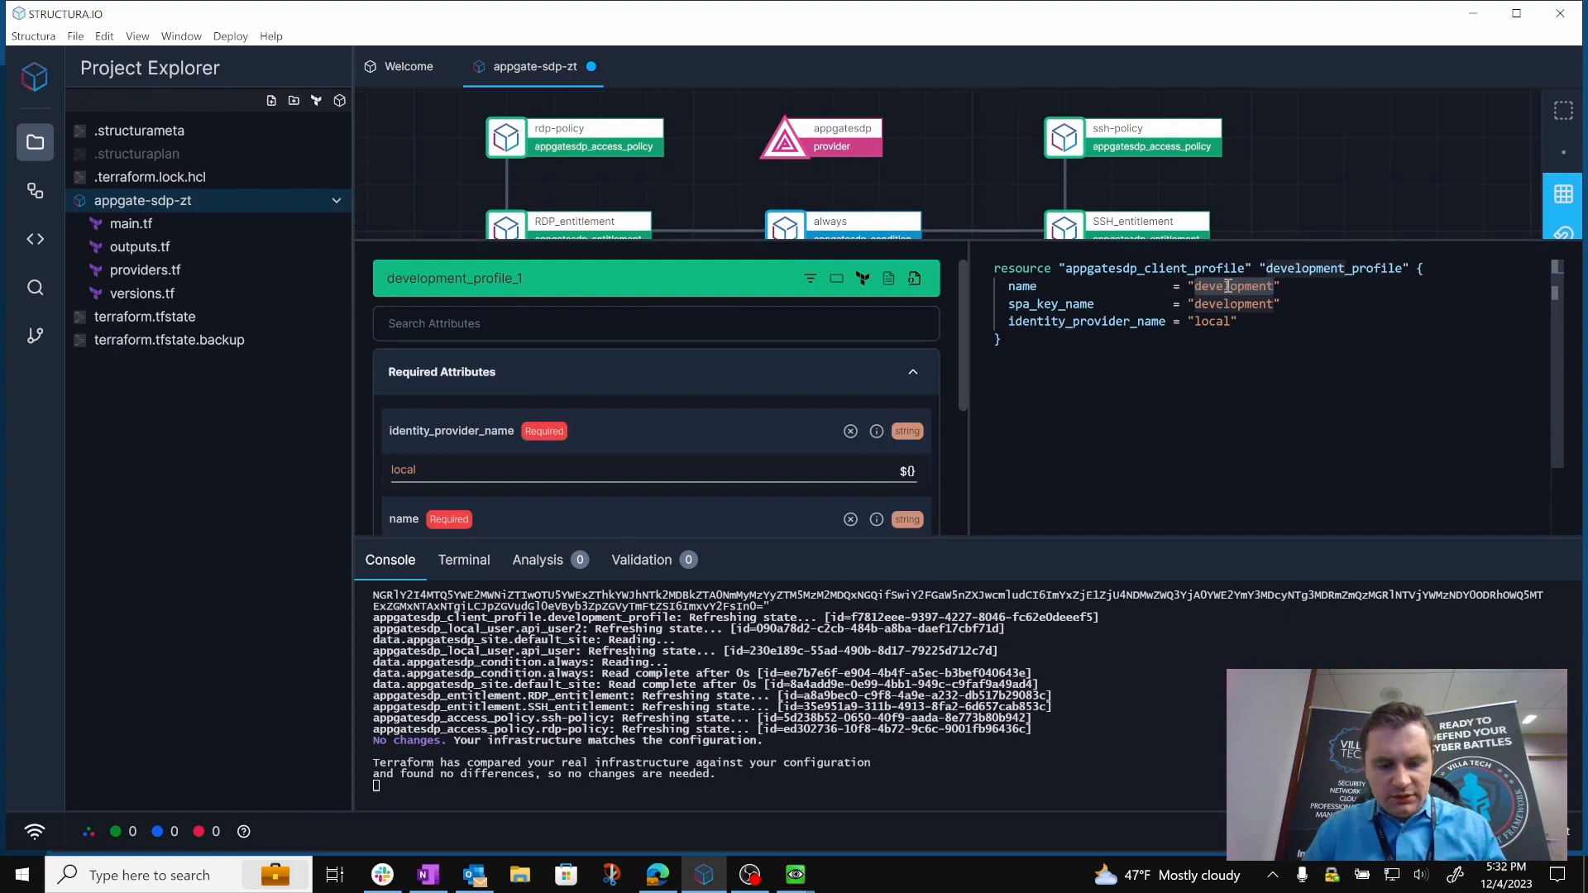
{"action": "type", "text": "test3"}
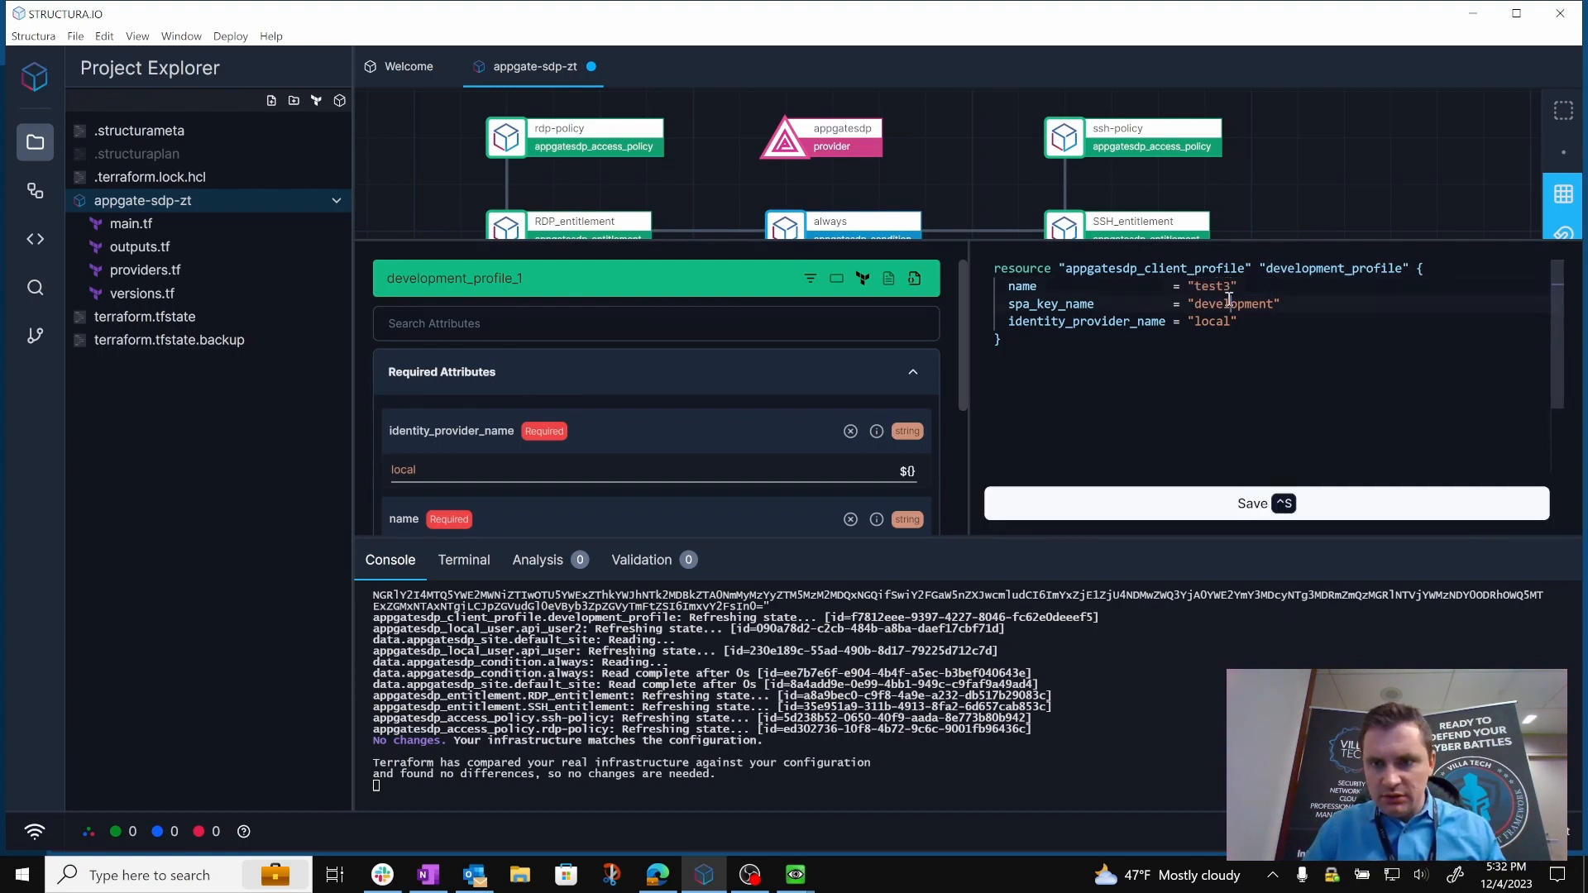
{"action": "double_click", "coordinate": [1229, 303]}
{"action": "type", "text": "test3"}
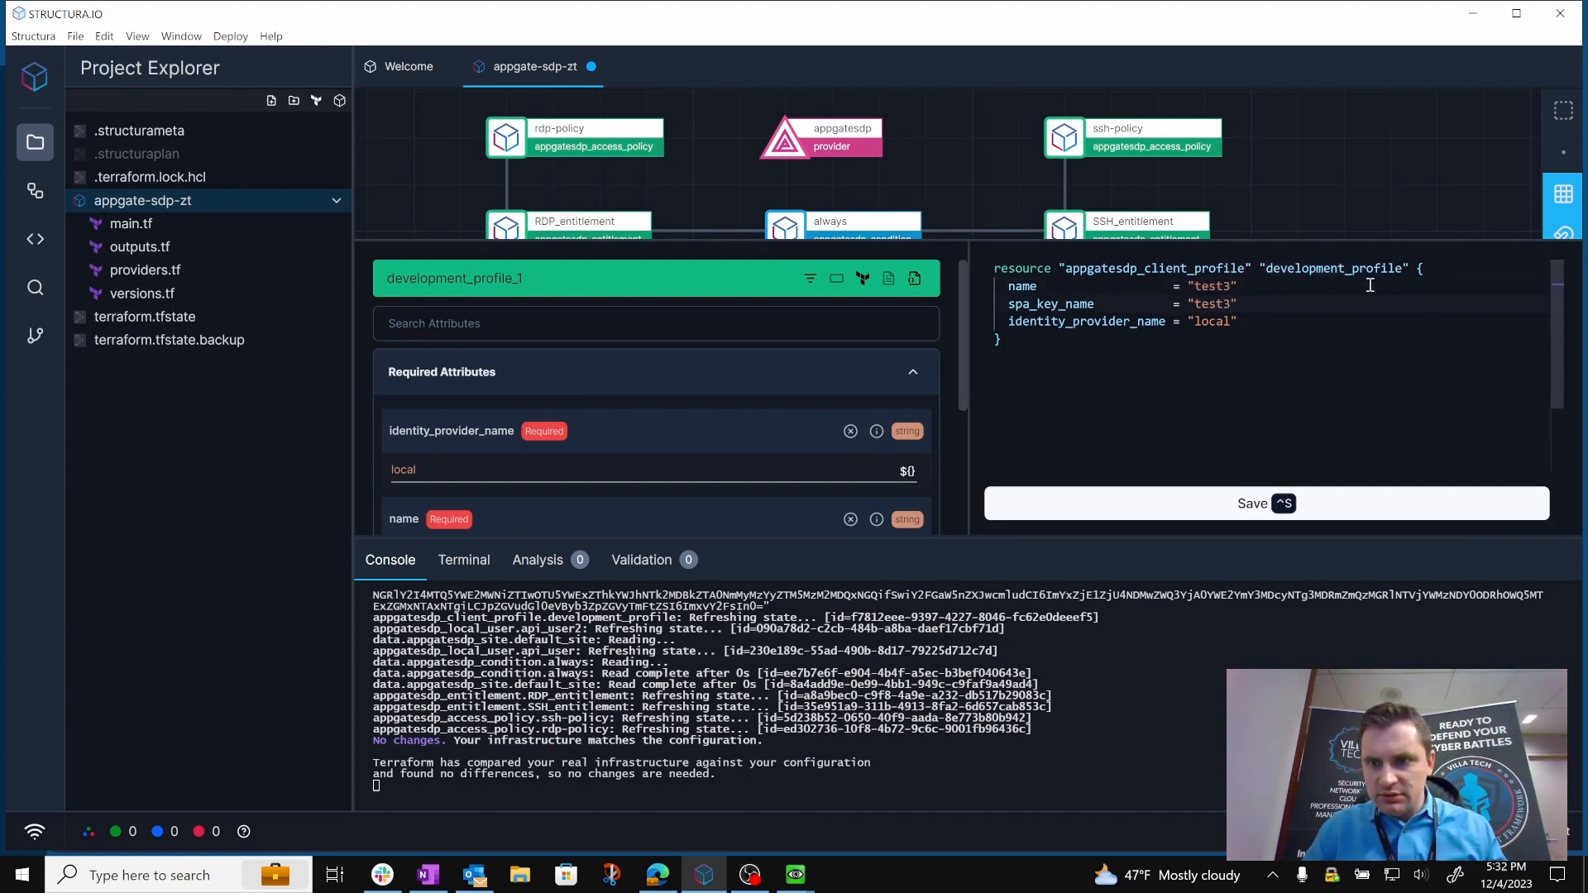
{"action": "left_click_drag", "start_coordinate": [1402, 270], "coordinate": [1265, 263]}
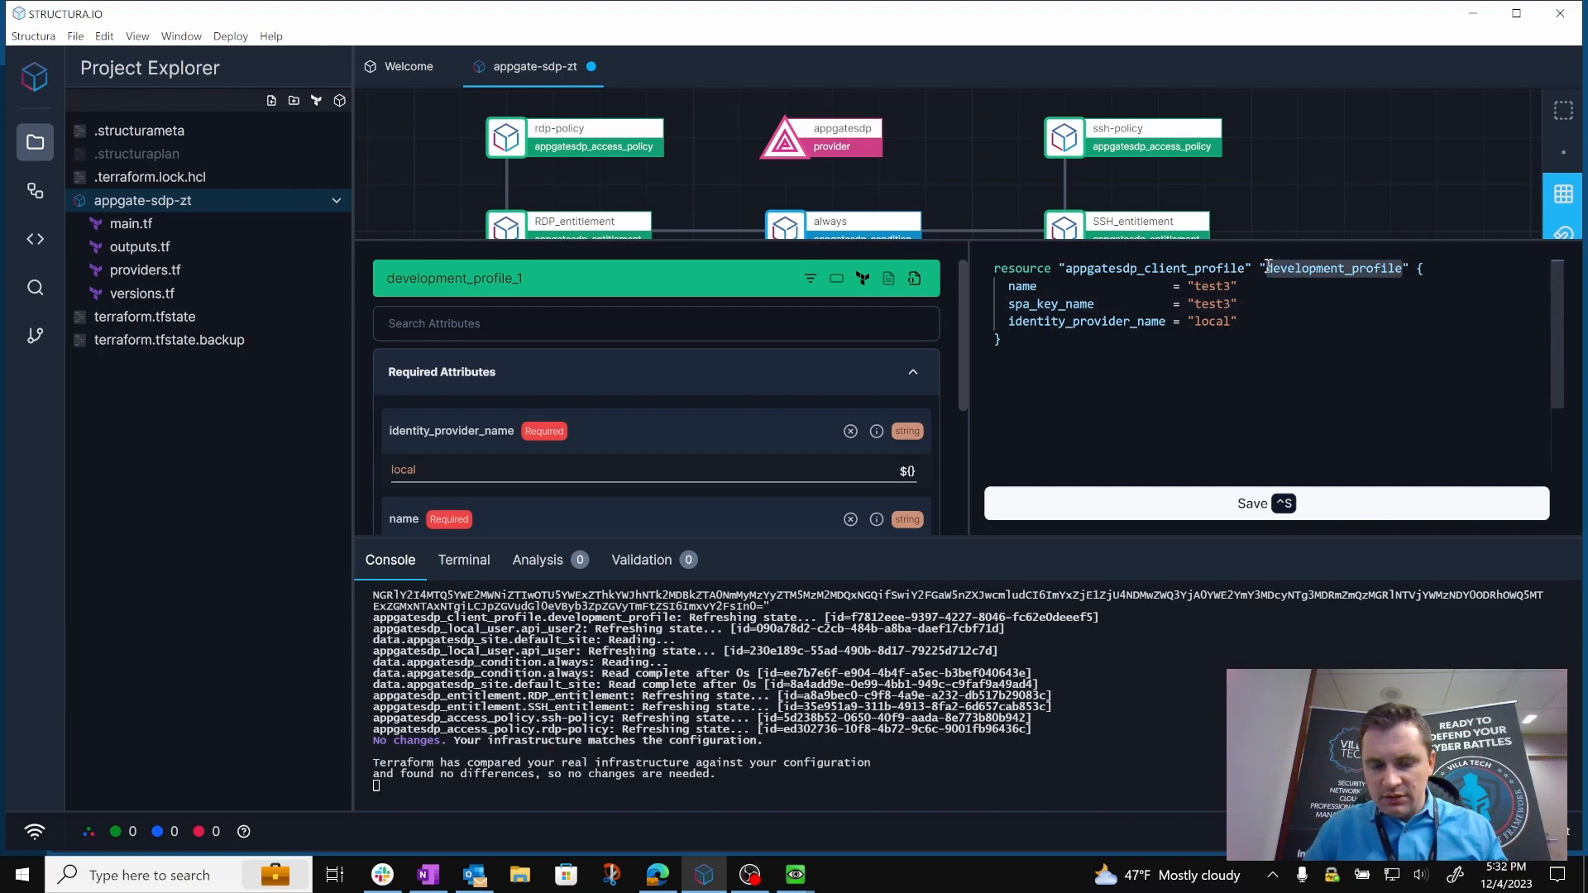
{"action": "type", "text": "test"}
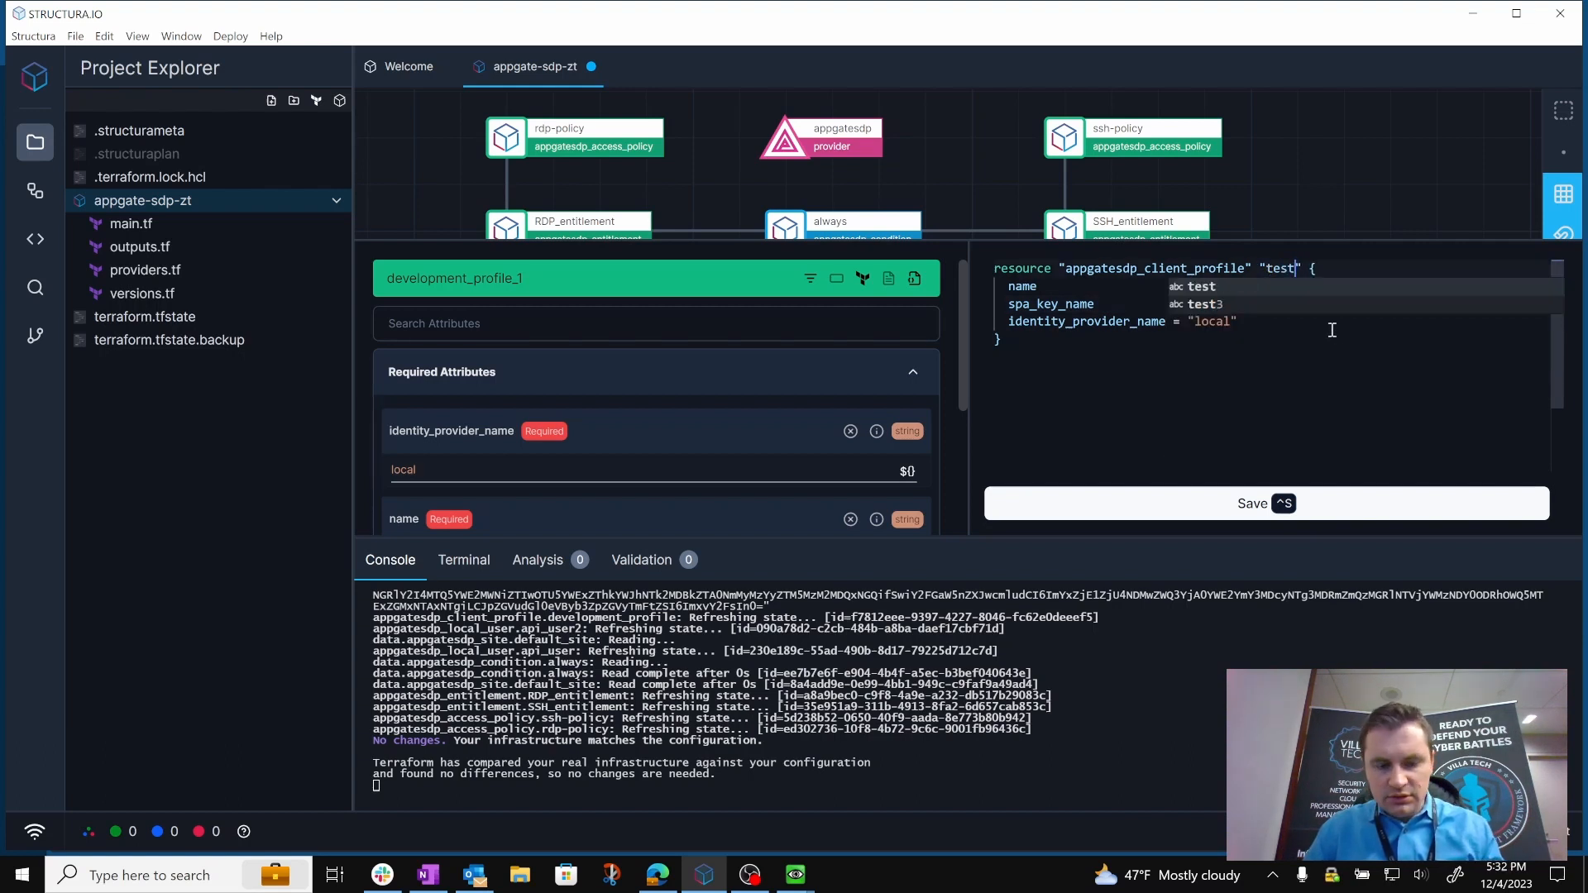
{"action": "type", "text": "3"}
{"action": "left_click", "coordinate": [1259, 372]}
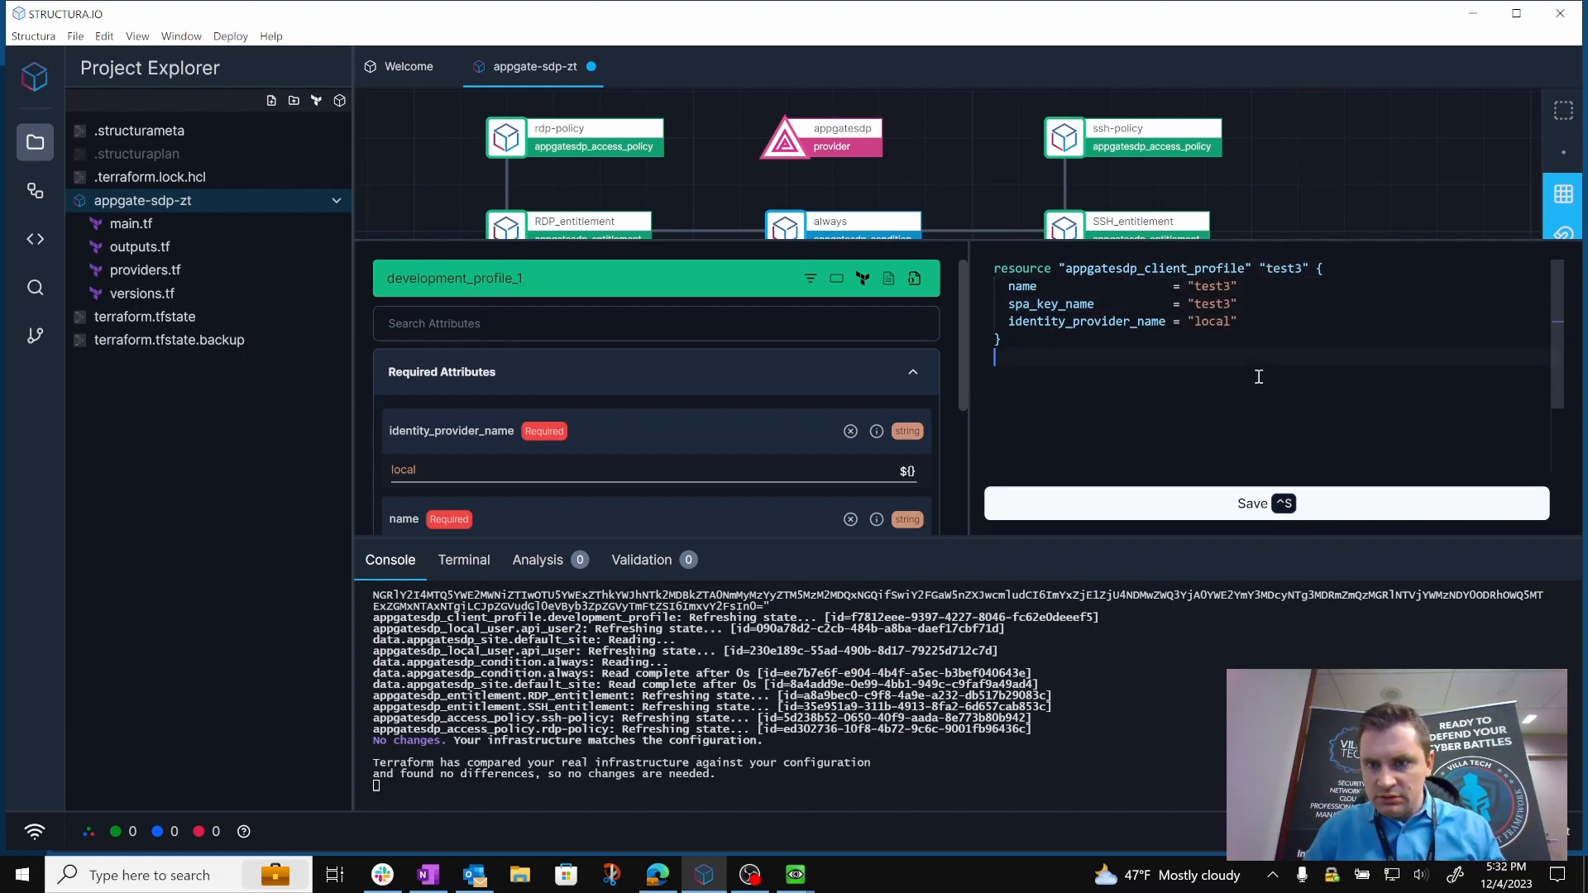
{"action": "left_click", "coordinate": [1283, 504]}
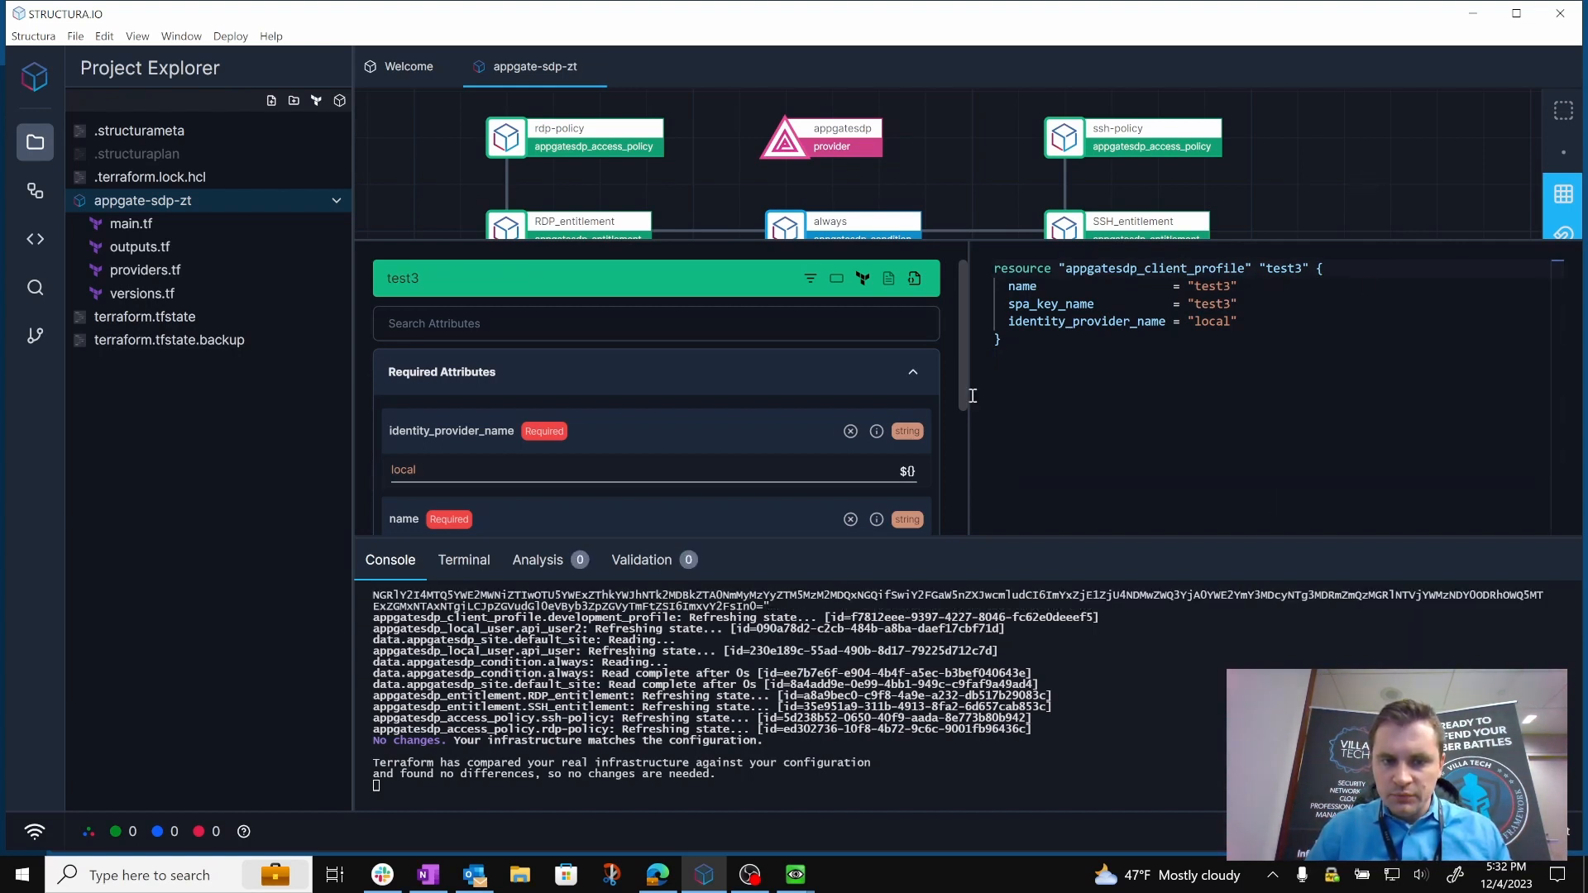
{"action": "left_click", "coordinate": [1294, 219]}
Run a Terraform plan for the new test3 client profile.
{"action": "left_click", "coordinate": [230, 36]}
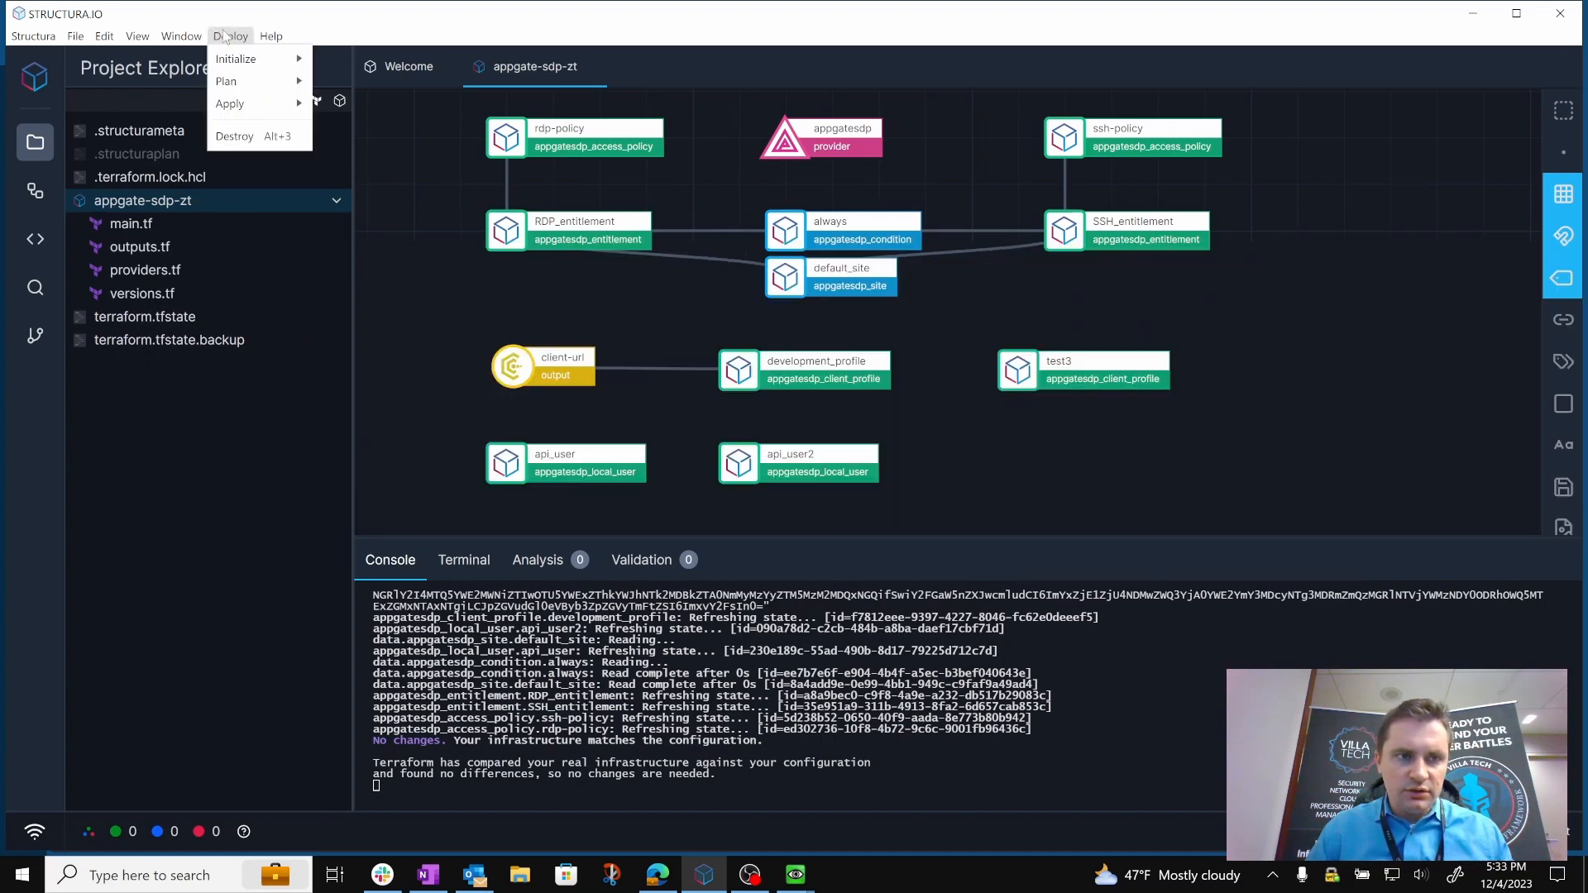
{"action": "mouse_move", "coordinate": [280, 93]}
{"action": "left_click", "coordinate": [331, 80]}
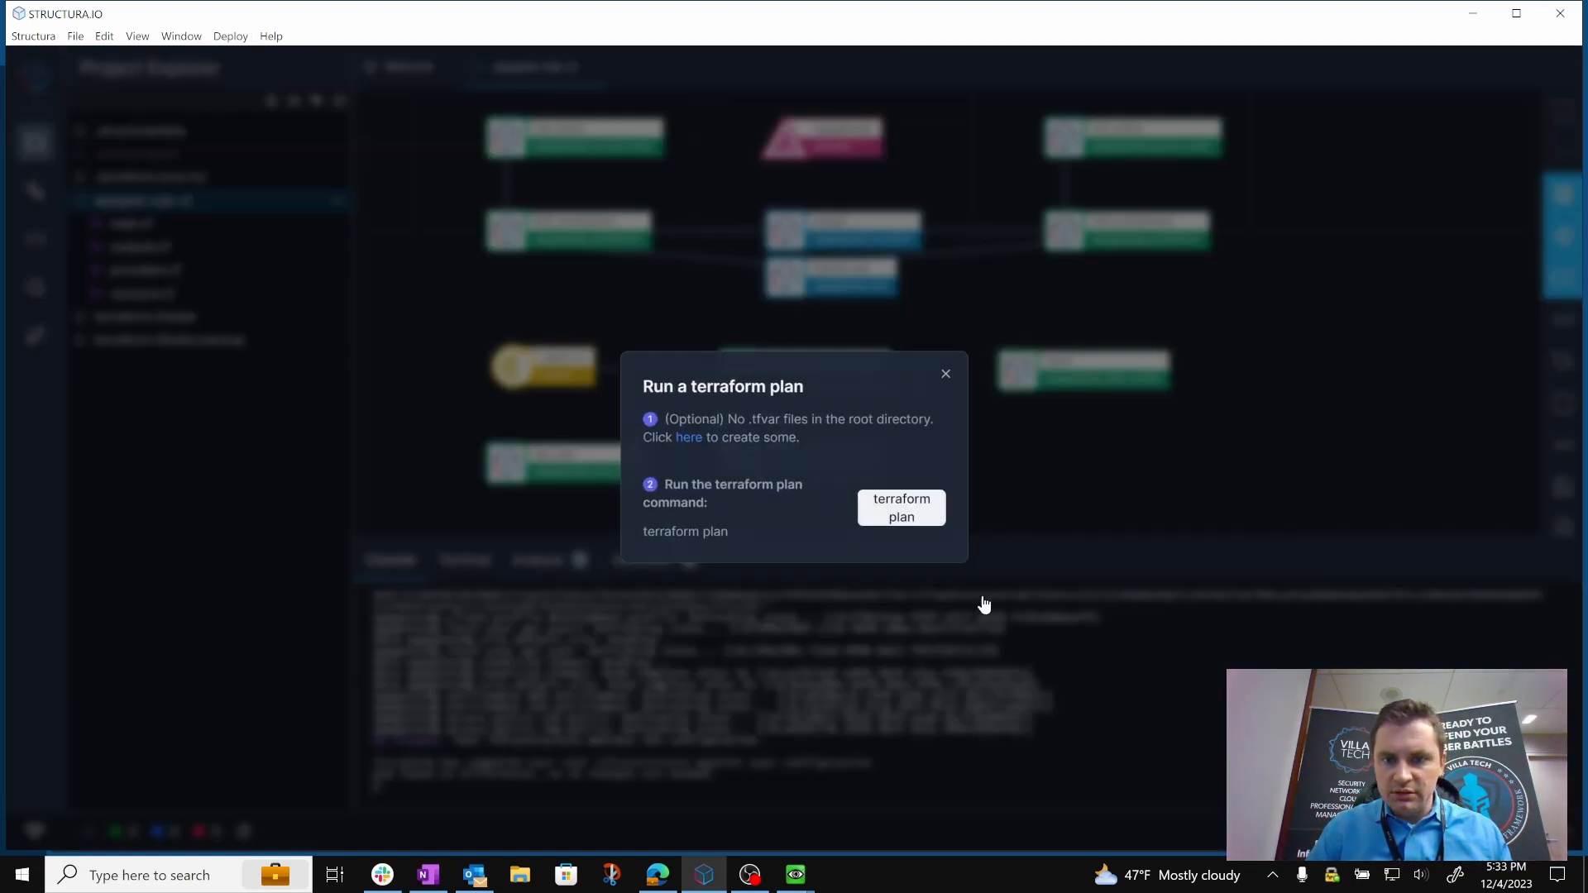
{"action": "left_click", "coordinate": [910, 518]}
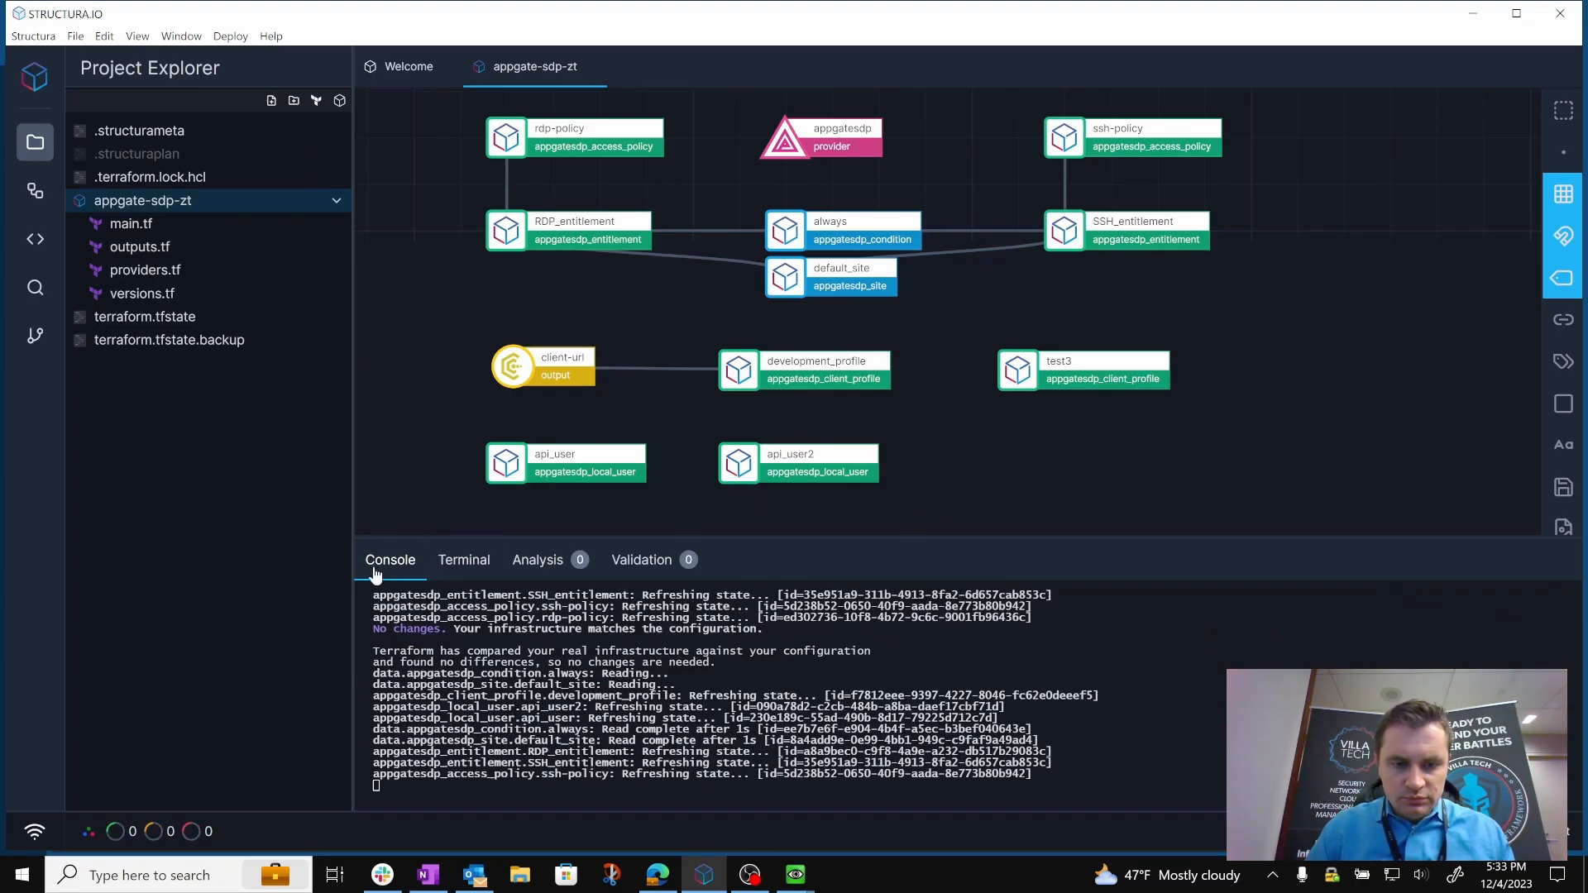
Switch to the Appgate SDP console in the browser and open the Client Profiles list.
{"action": "left_click", "coordinate": [229, 37]}
{"action": "mouse_move", "coordinate": [248, 103]}
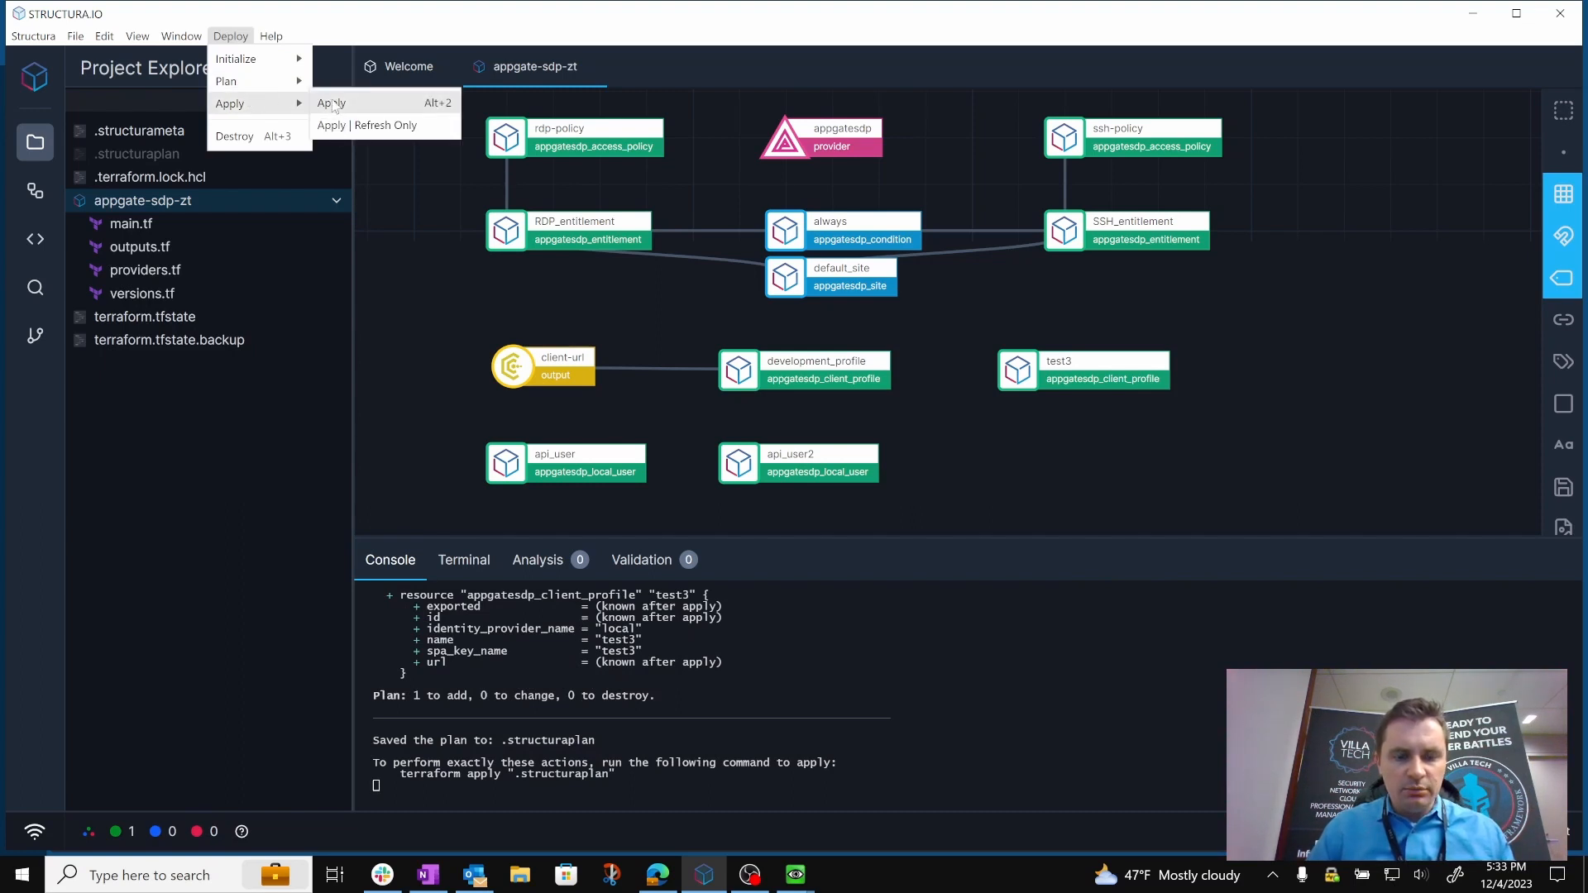
{"action": "left_click", "coordinate": [658, 874]}
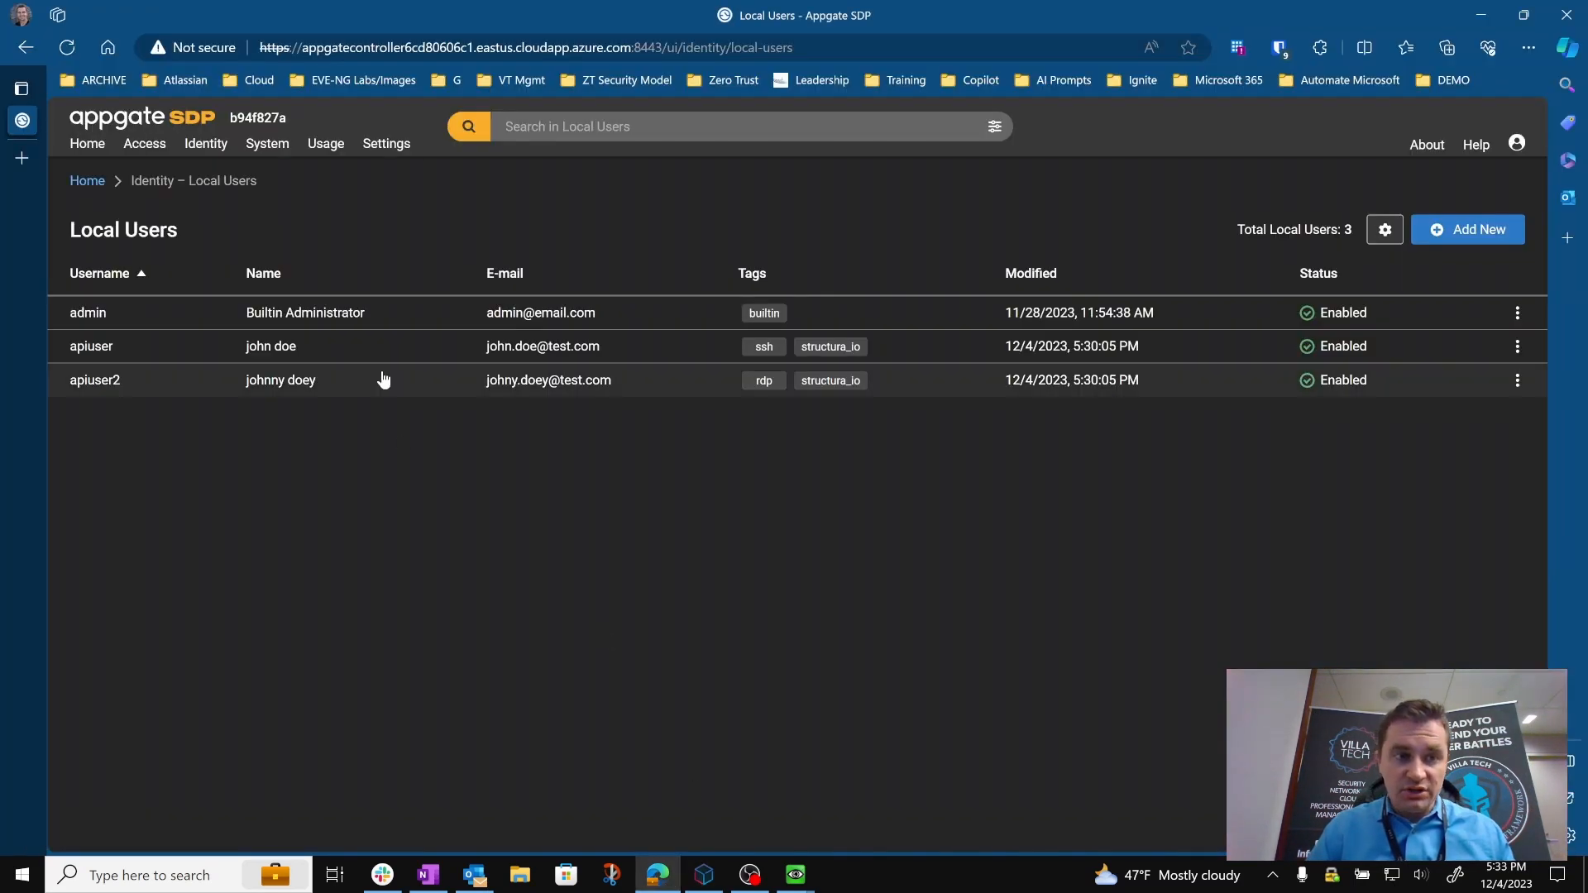
{"action": "left_click", "coordinate": [207, 145]}
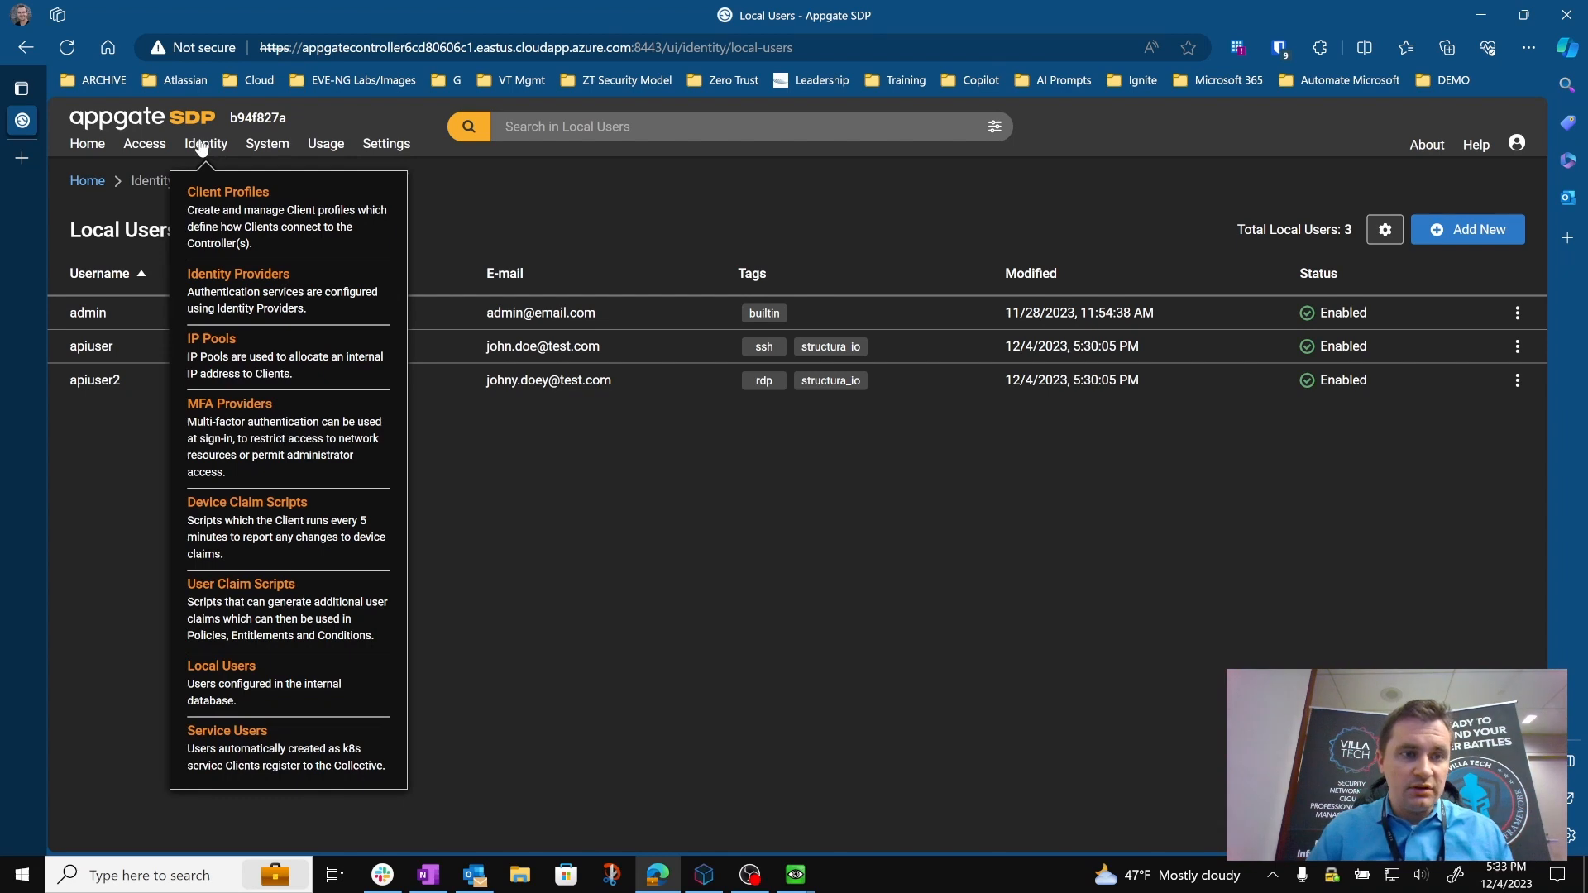
{"action": "left_click", "coordinate": [225, 192]}
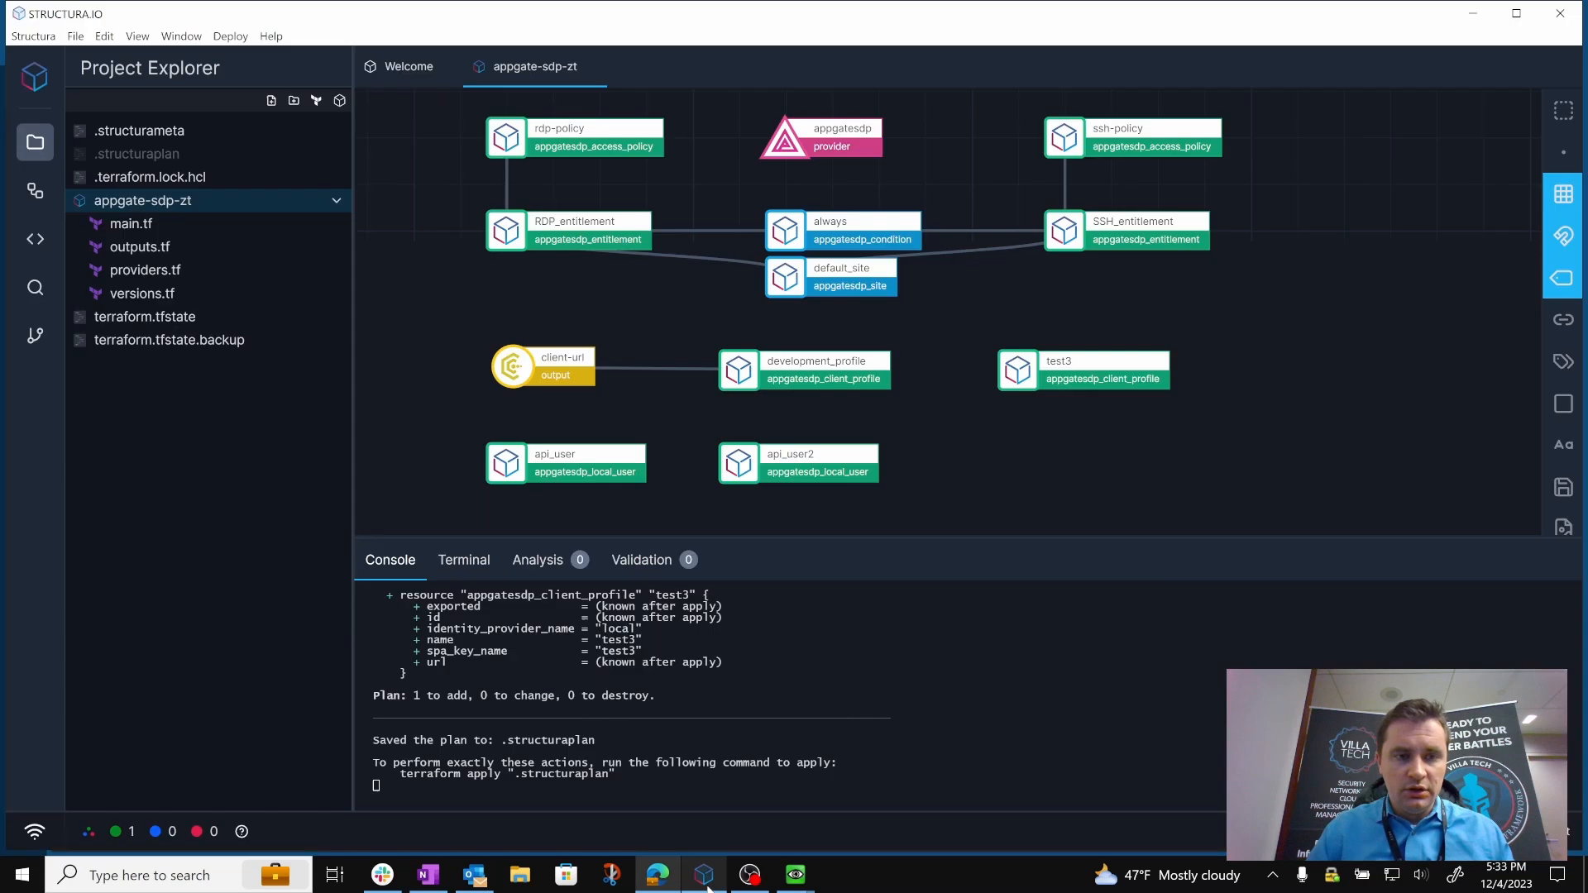
Switch back to Structura.io and apply the planned changes to create the test3 client profile.
{"action": "left_click", "coordinate": [704, 875]}
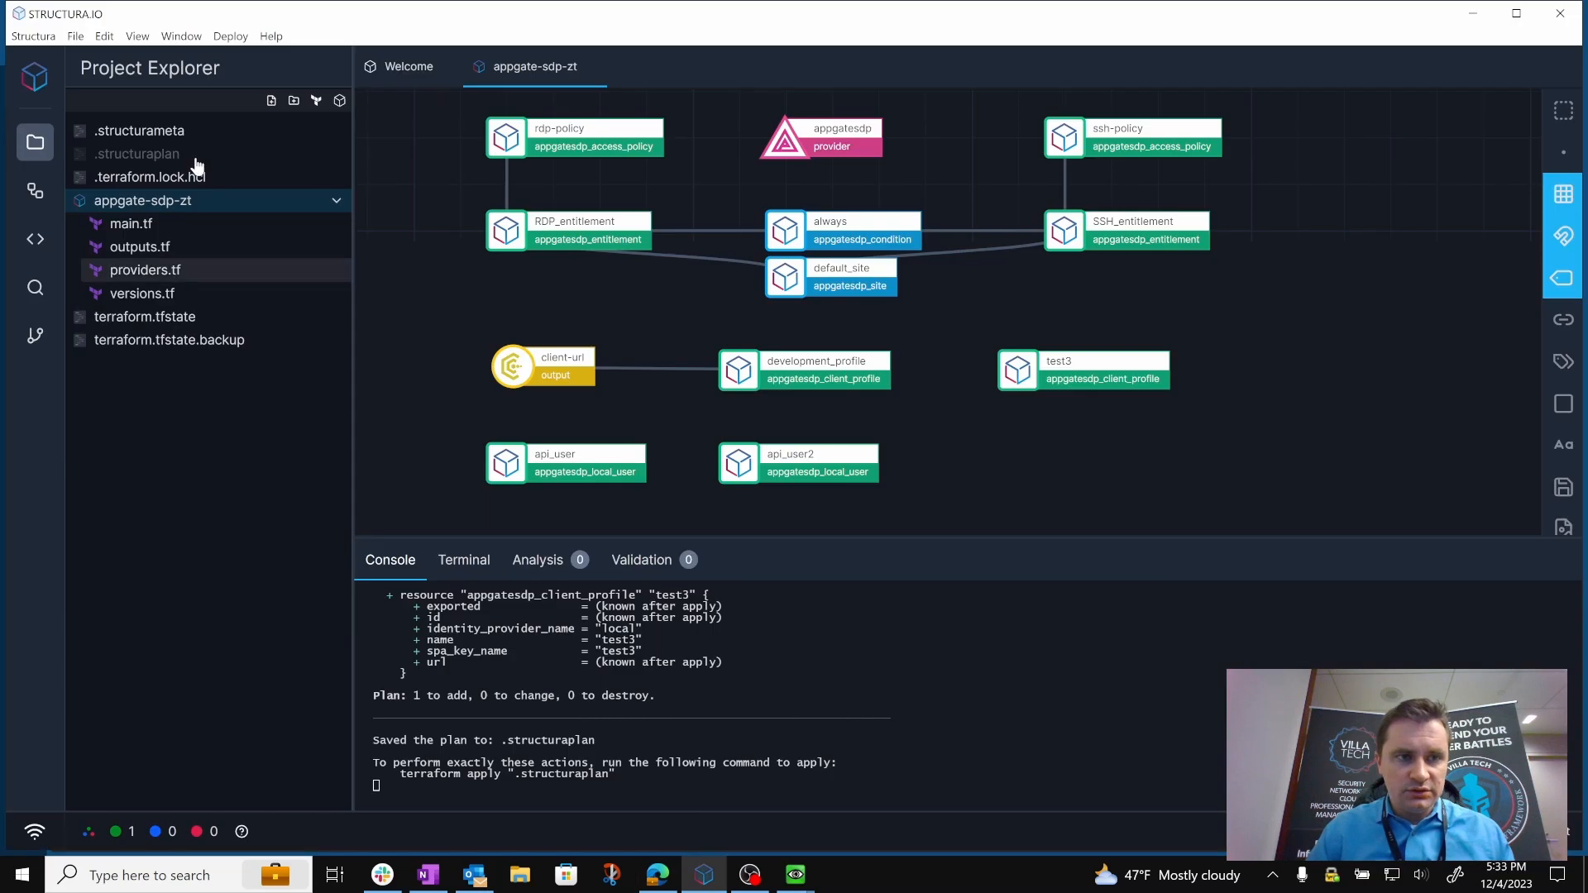
{"action": "left_click", "coordinate": [229, 36]}
{"action": "mouse_move", "coordinate": [256, 104]}
{"action": "left_click", "coordinate": [380, 102]}
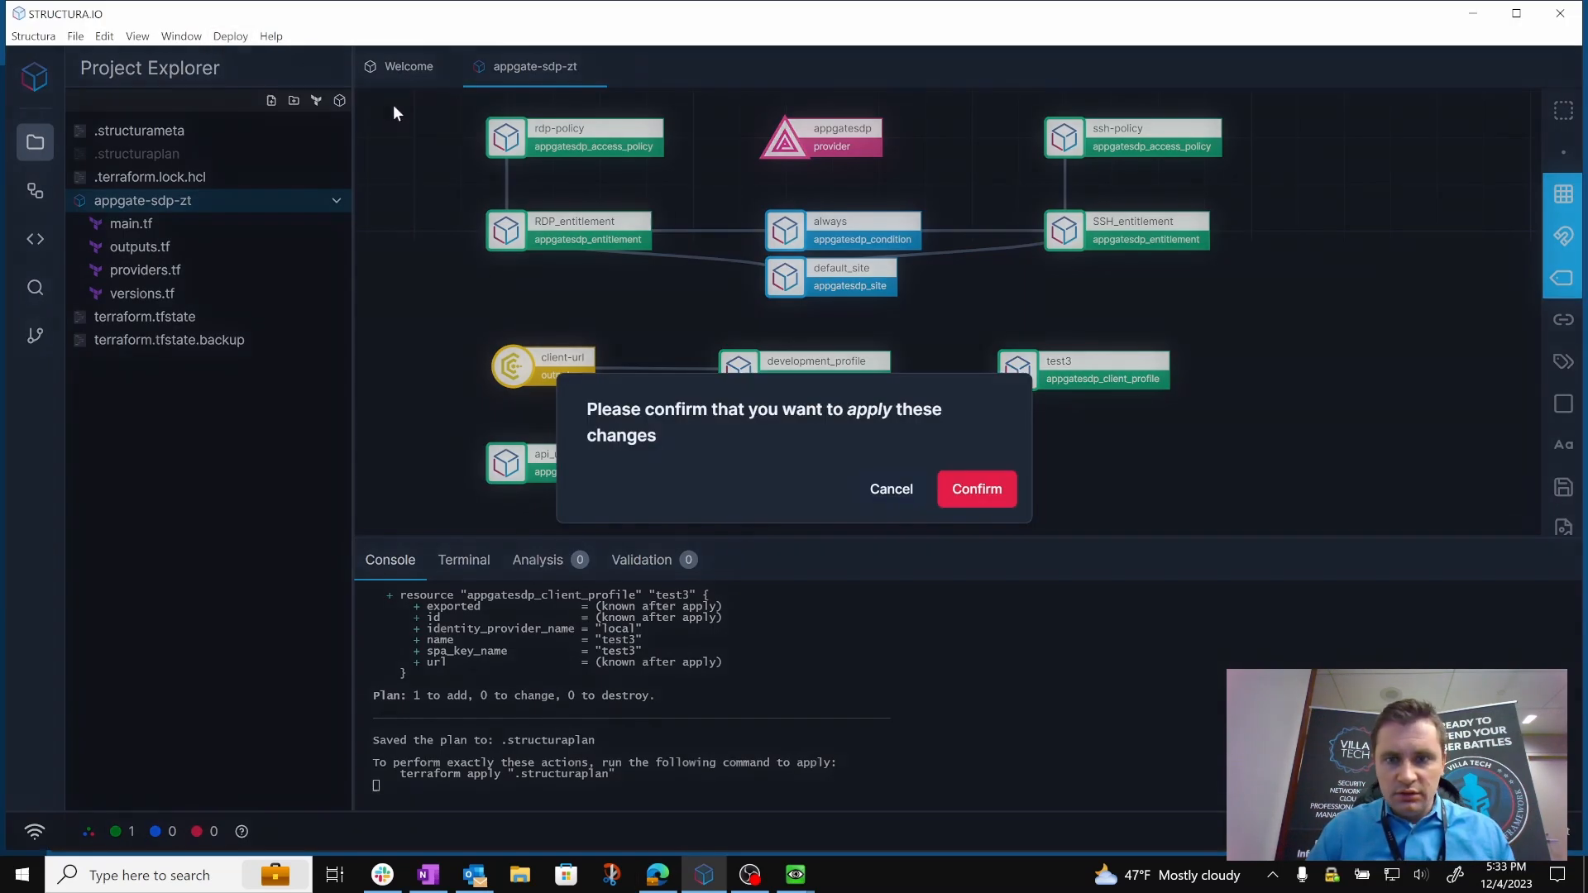
{"action": "left_click", "coordinate": [977, 490]}
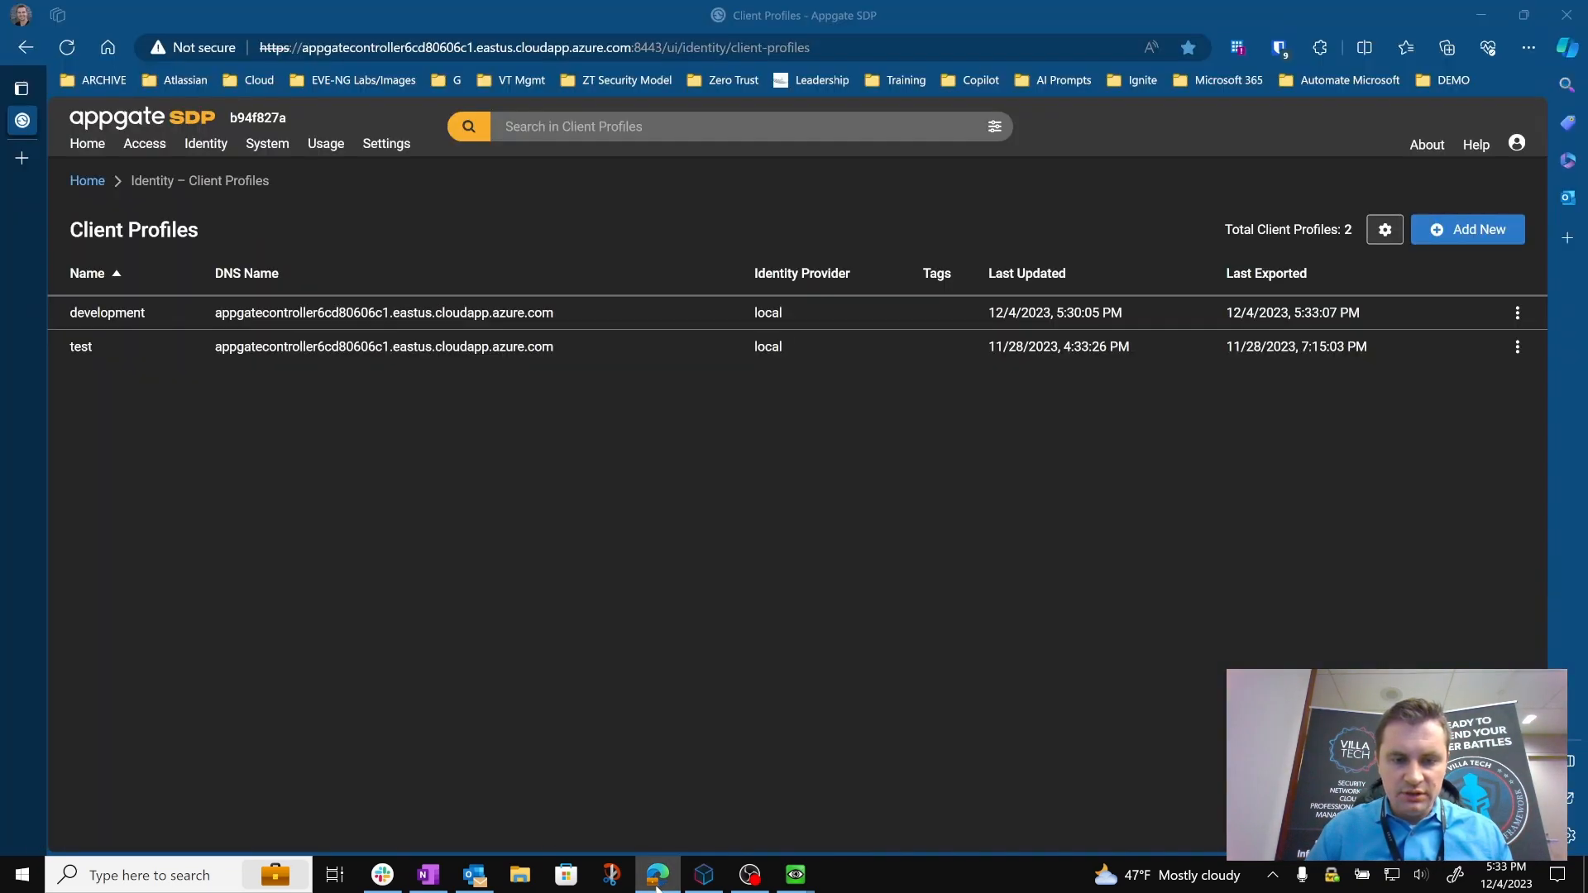
Switch to the Appgate SDP console and reload the Client Profiles list to check for test3.
{"action": "left_click", "coordinate": [658, 874]}
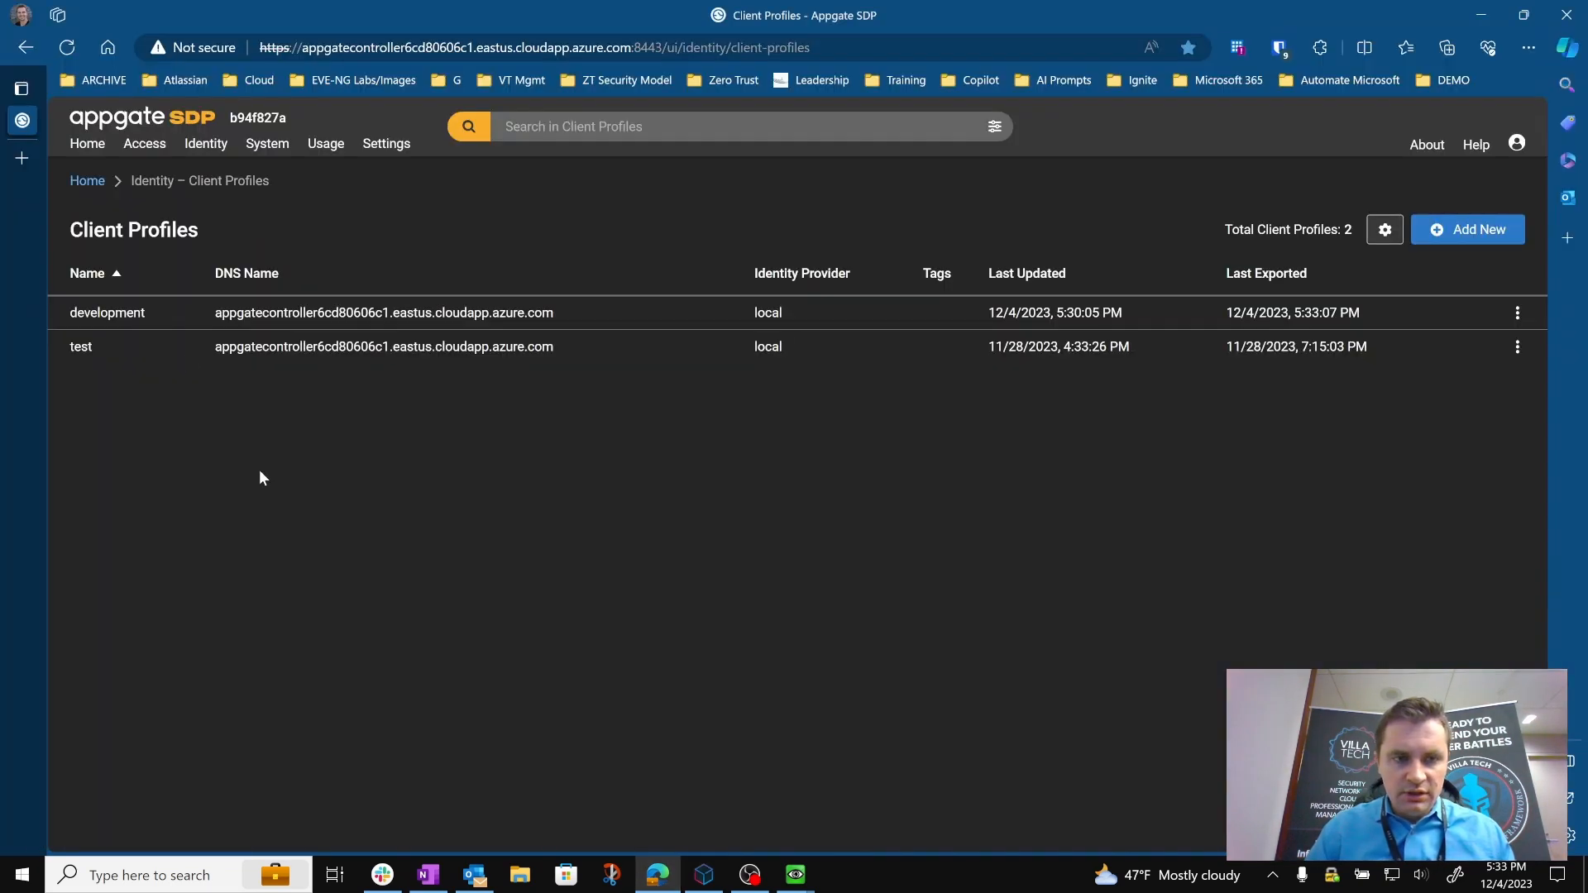
{"action": "left_click", "coordinate": [67, 47]}
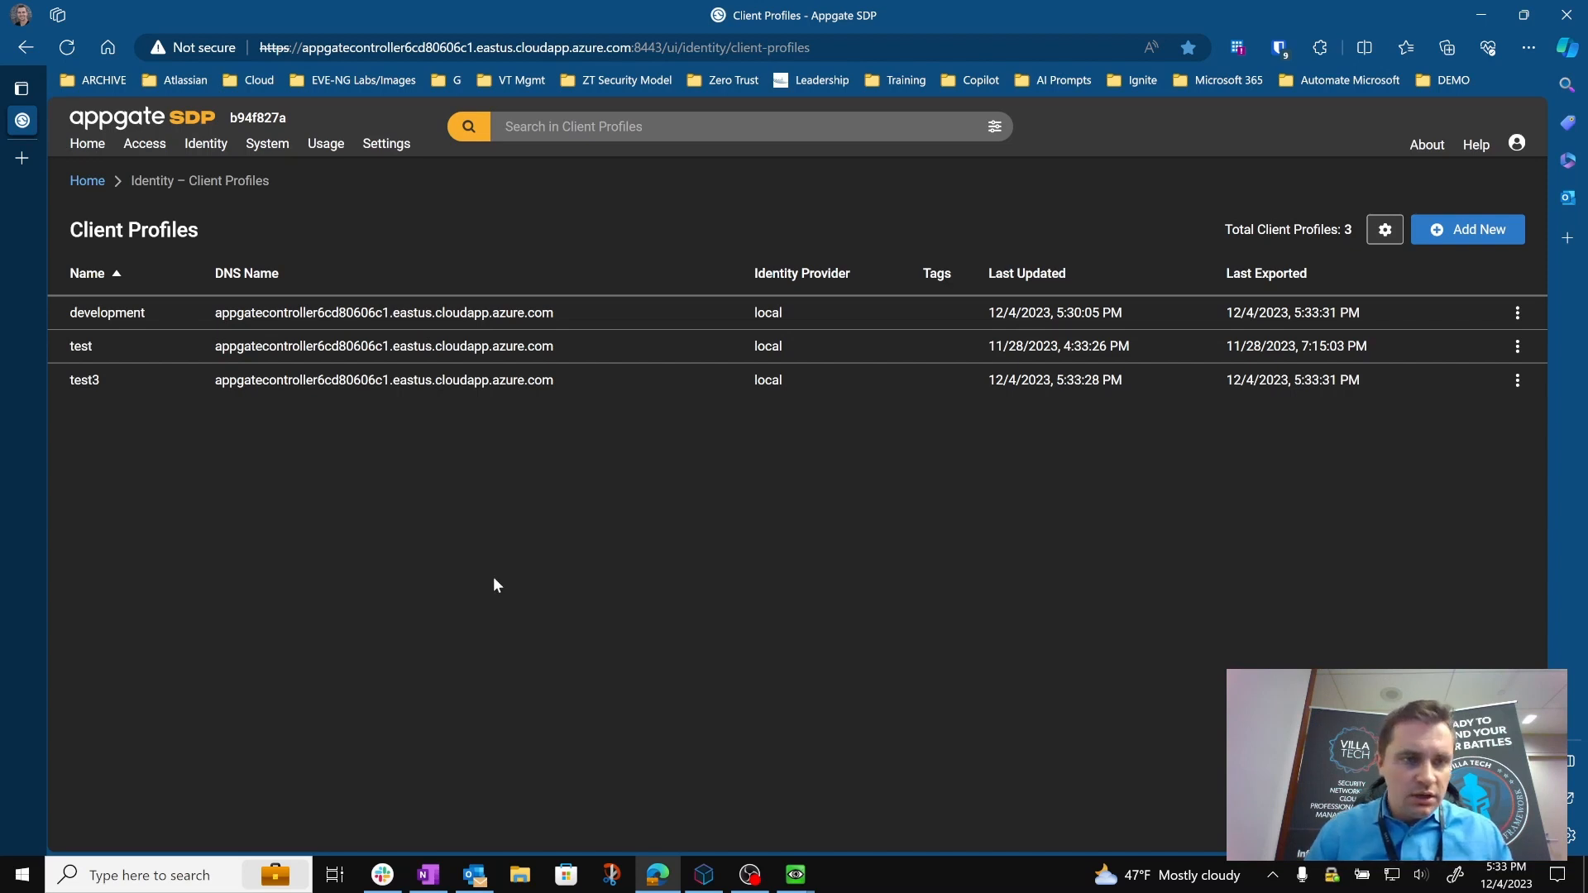
In Structura.io, remove the "rdp" tag from the api_user2 local user's code, save, and close the editor.
{"action": "left_click", "coordinate": [702, 876]}
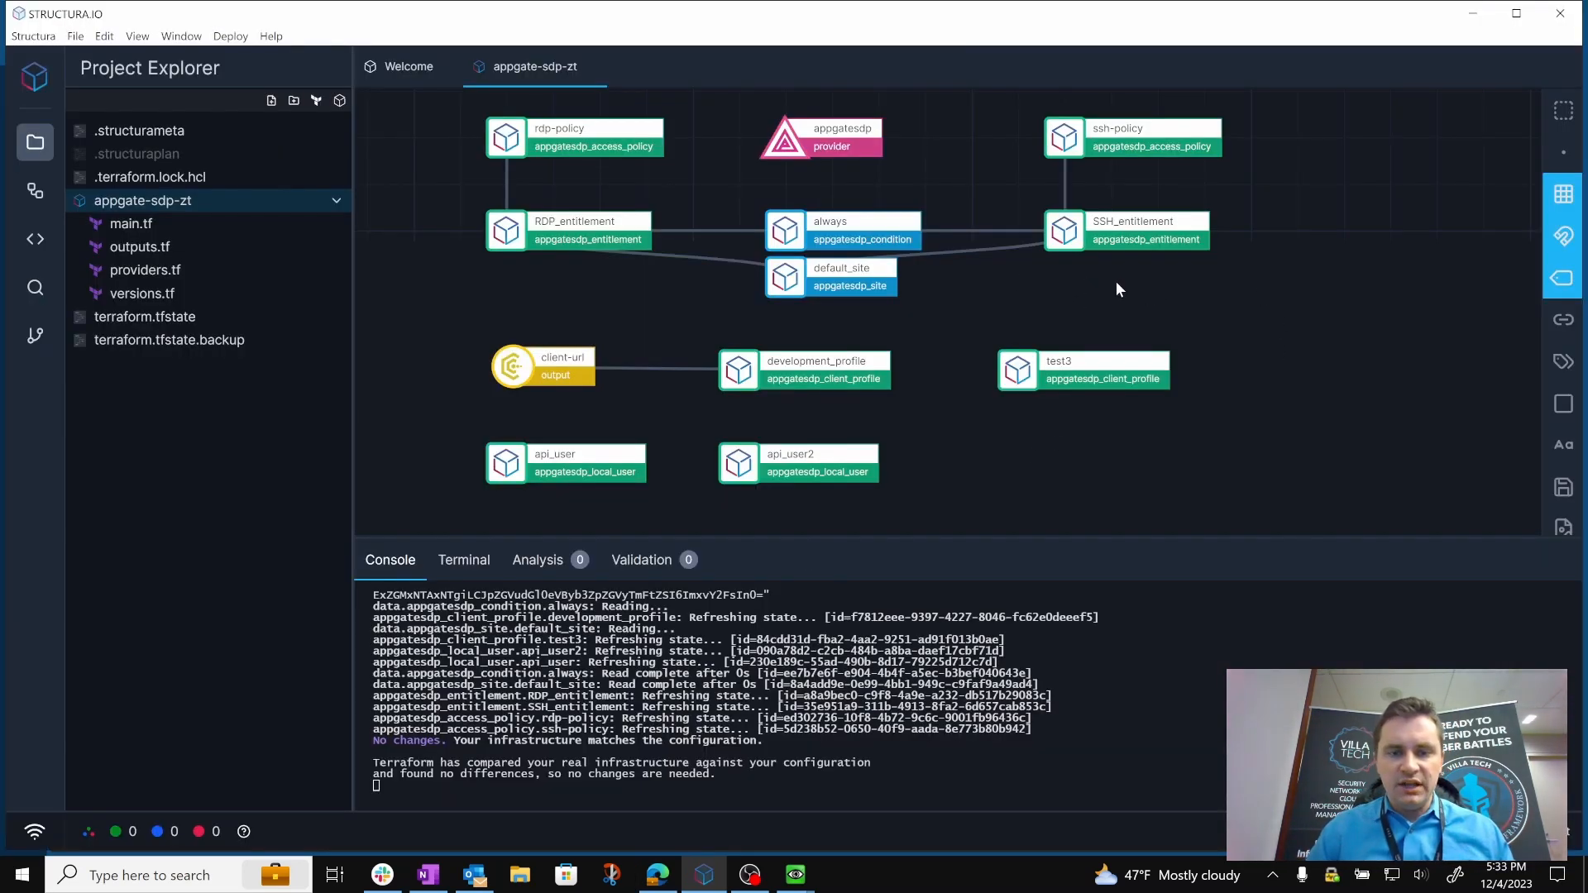
{"action": "double_click", "coordinate": [749, 476]}
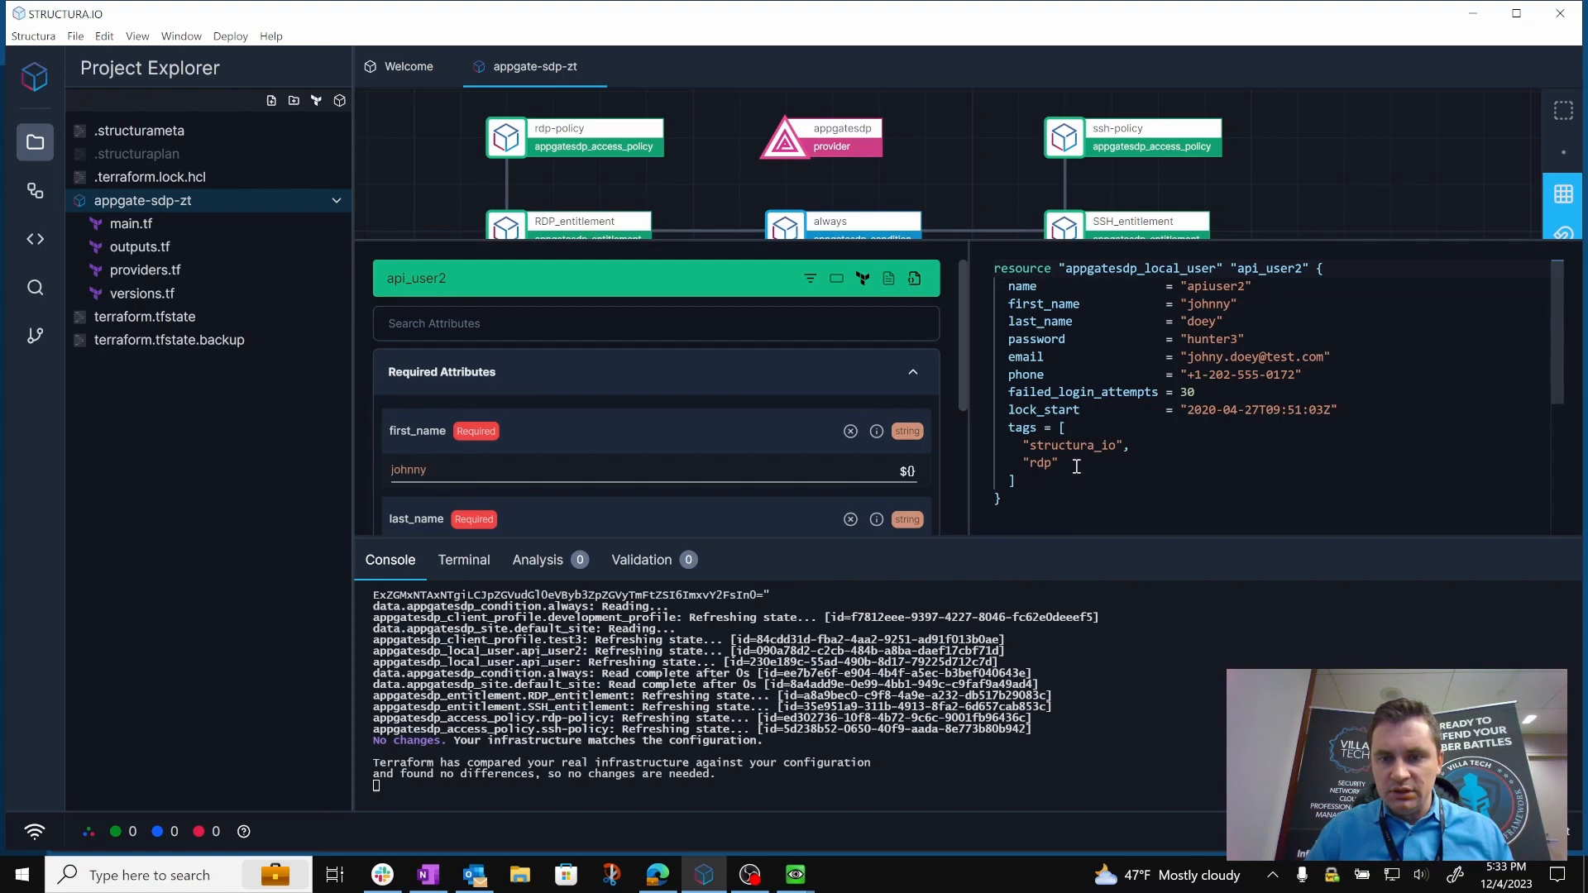
{"action": "left_click_drag", "start_coordinate": [1077, 467], "coordinate": [961, 467]}
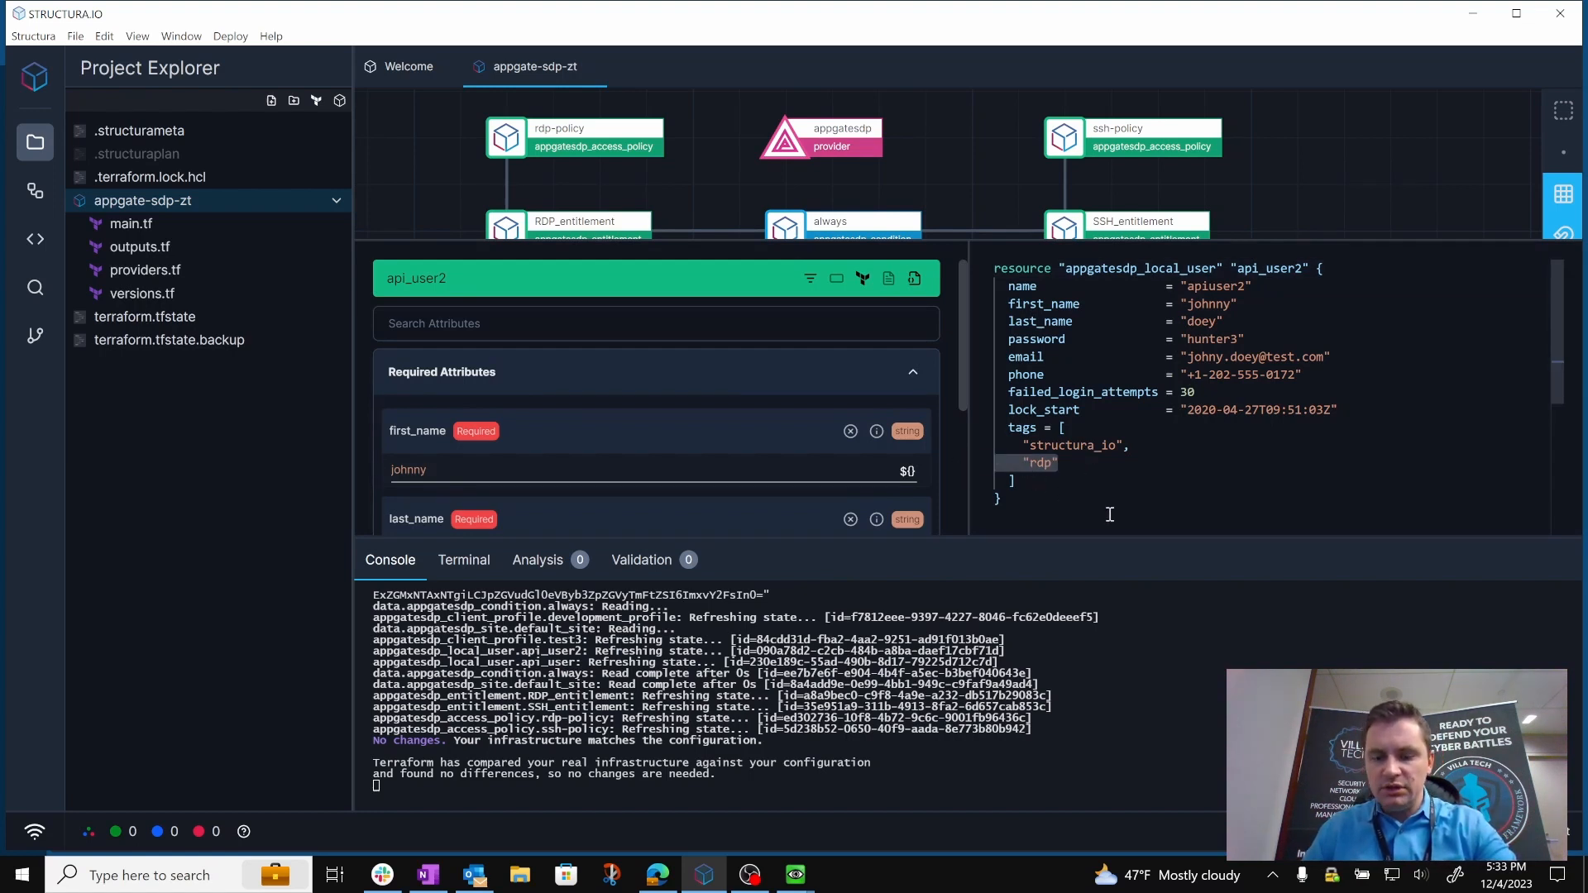
{"action": "key", "text": "BackSpace"}
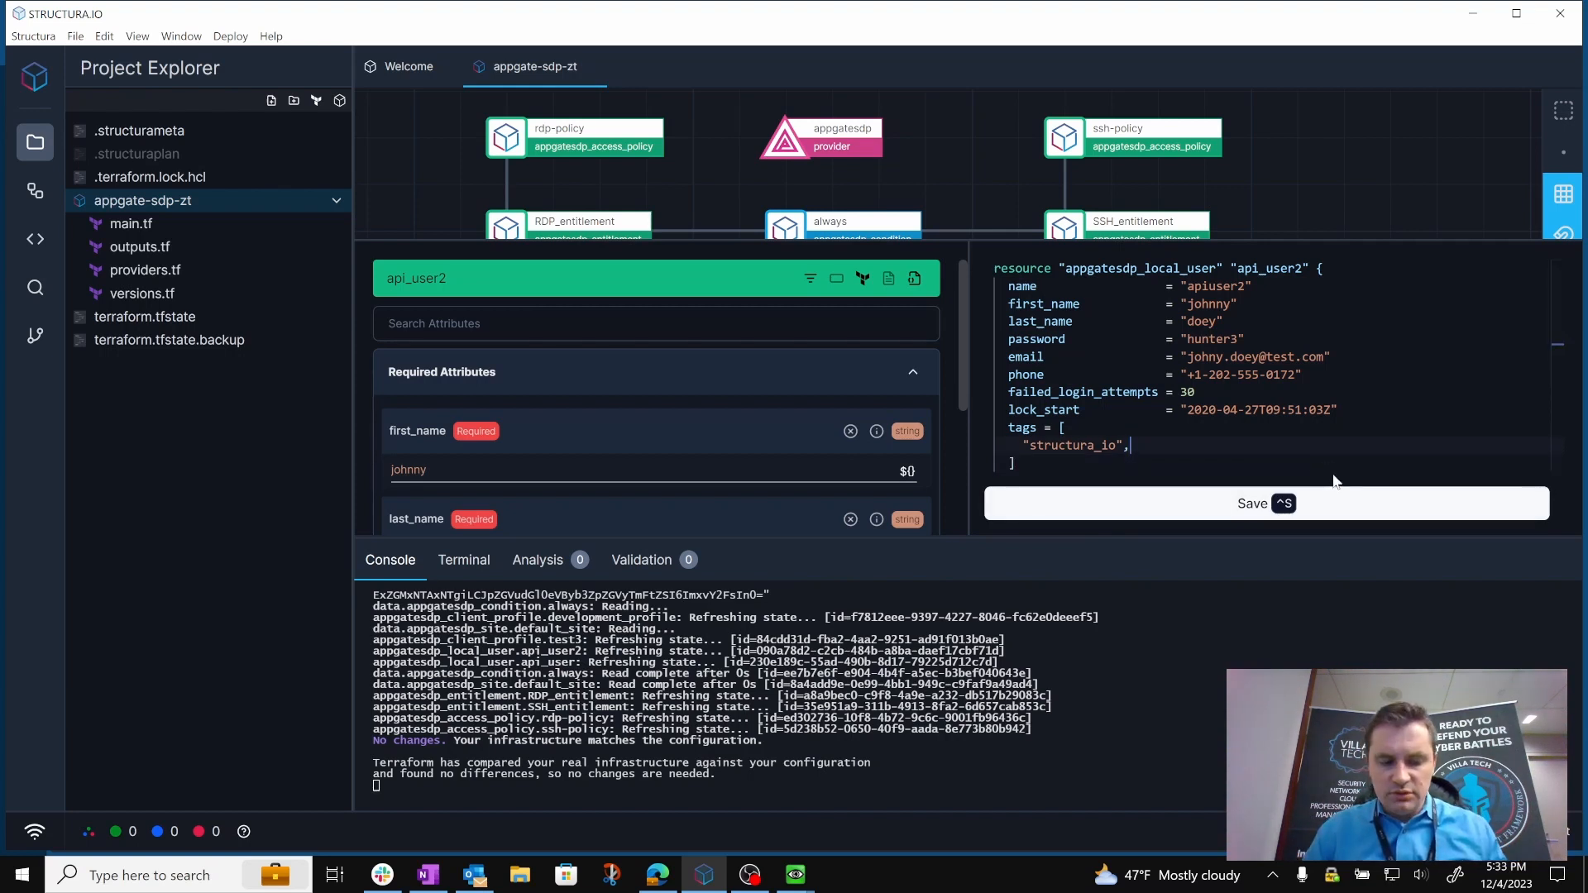
{"action": "left_click", "coordinate": [1336, 493]}
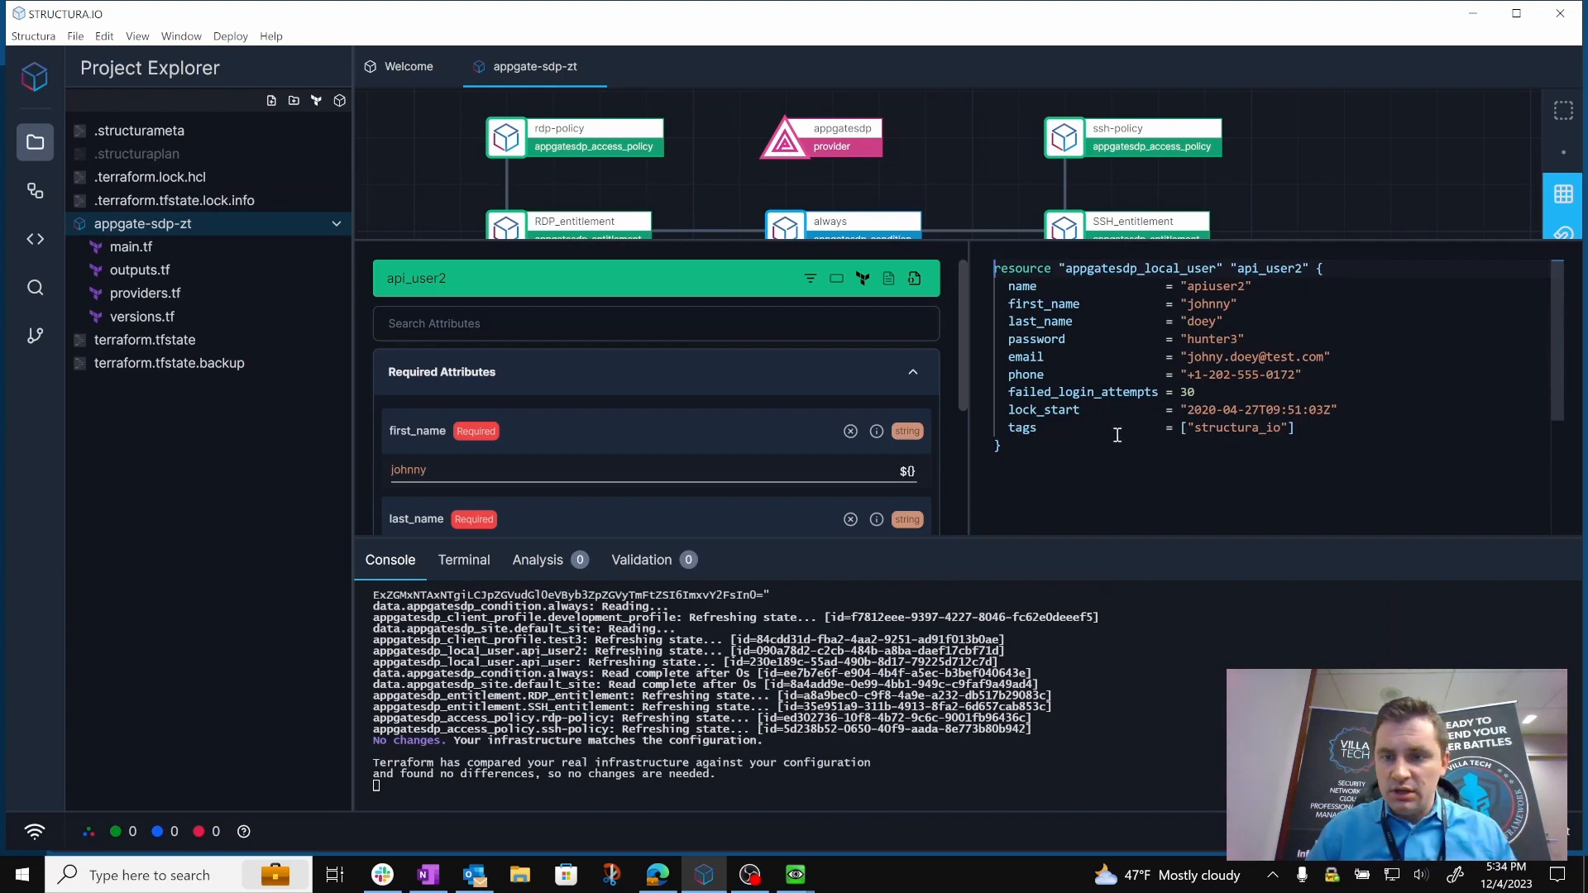
{"action": "left_click", "coordinate": [1307, 182]}
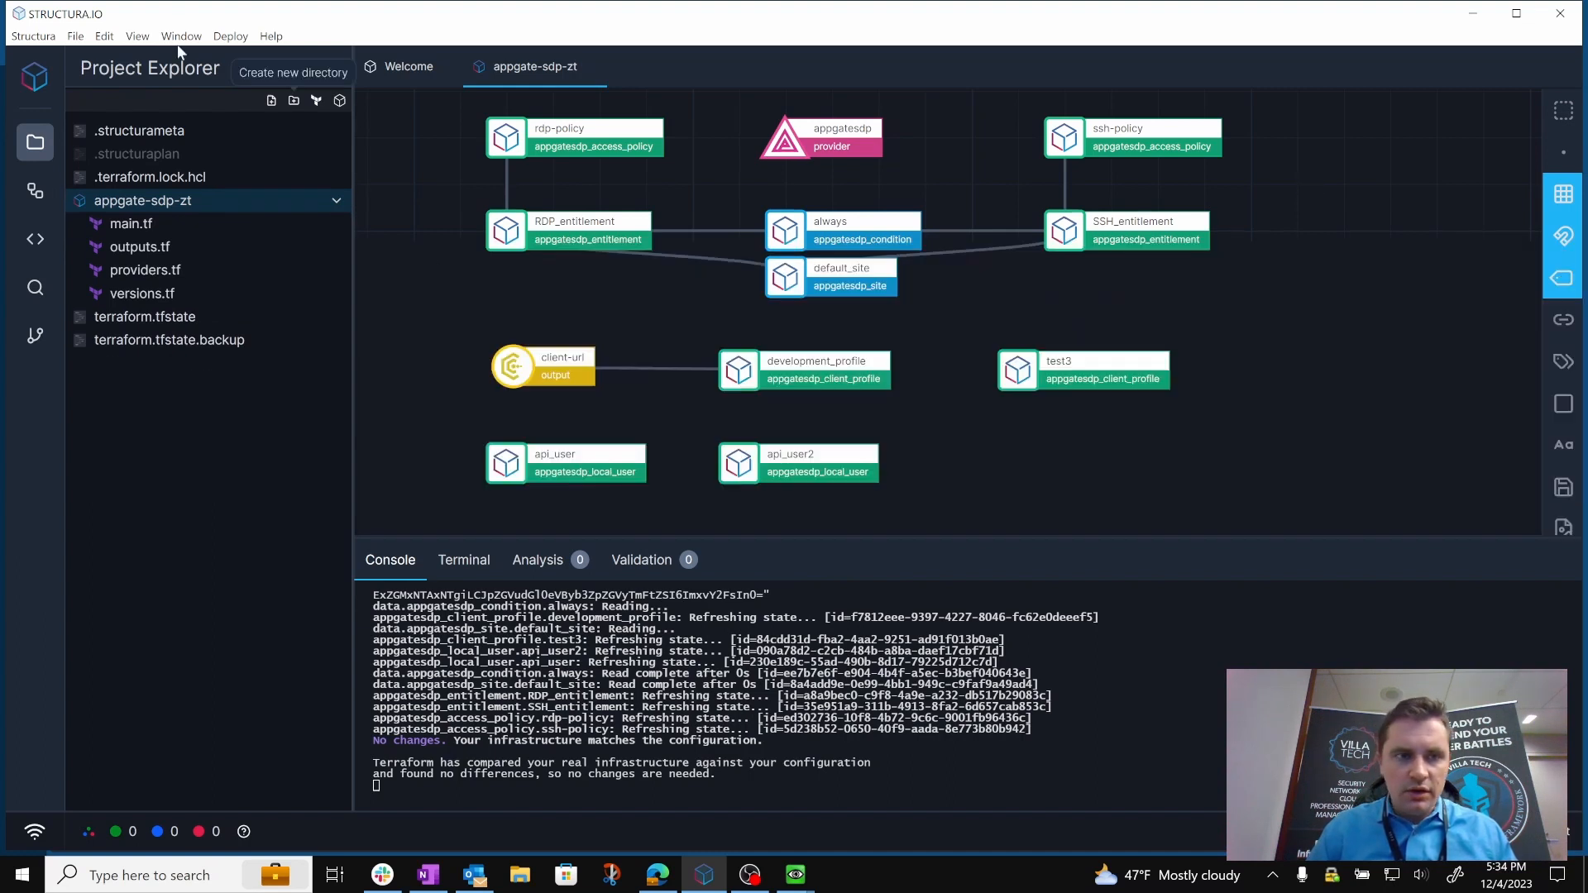
Run a Terraform plan for the tag change on api_user2.
{"action": "left_click", "coordinate": [225, 36]}
{"action": "mouse_move", "coordinate": [225, 81]}
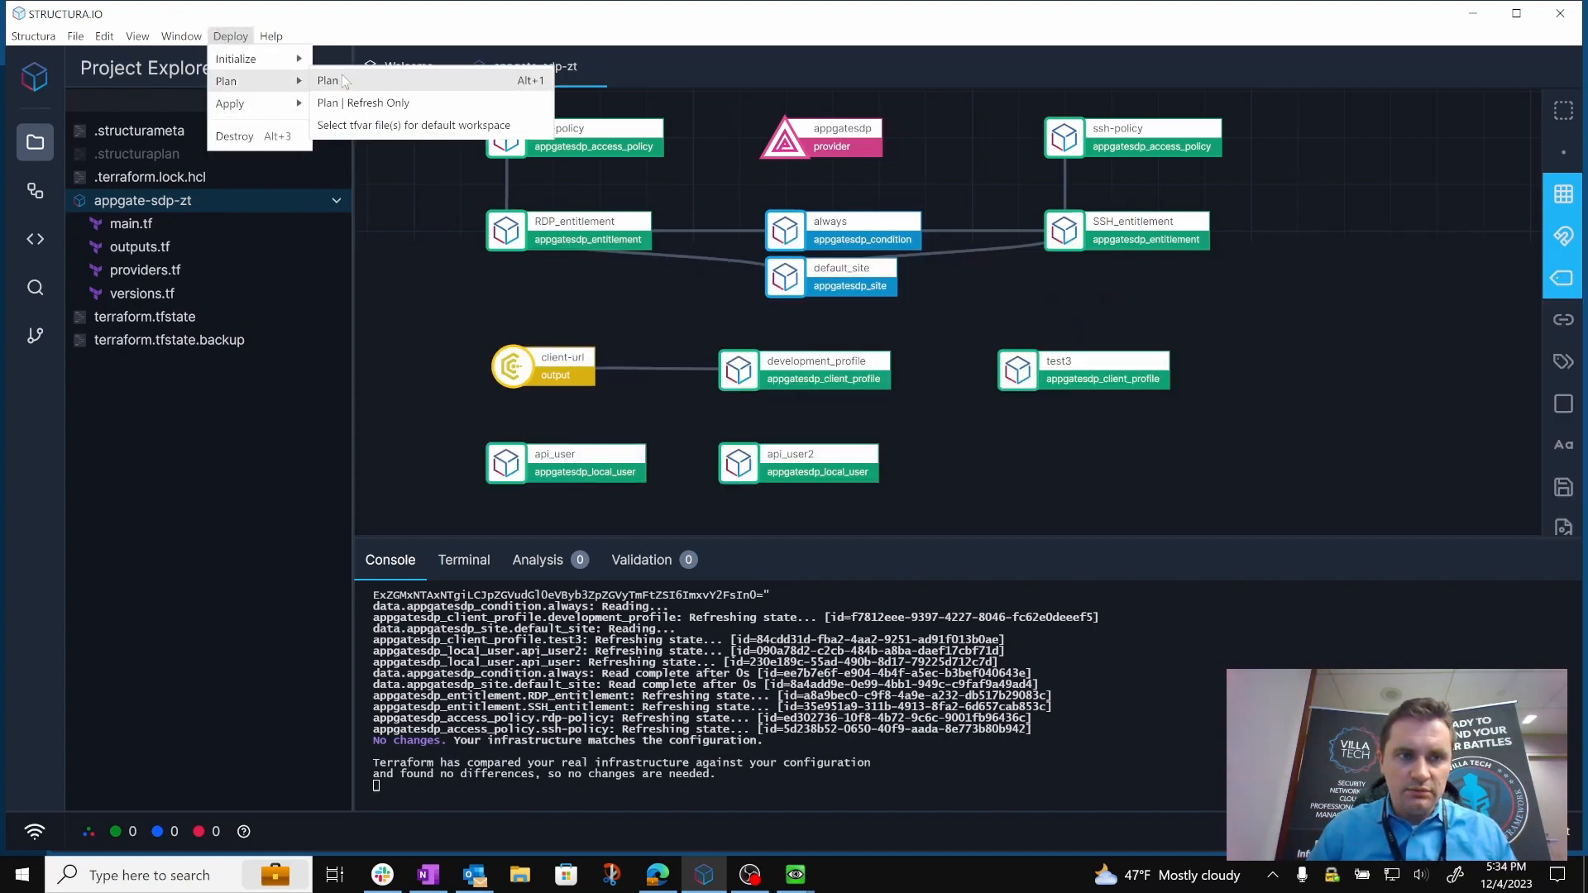
{"action": "left_click", "coordinate": [340, 81]}
{"action": "left_click", "coordinate": [883, 511]}
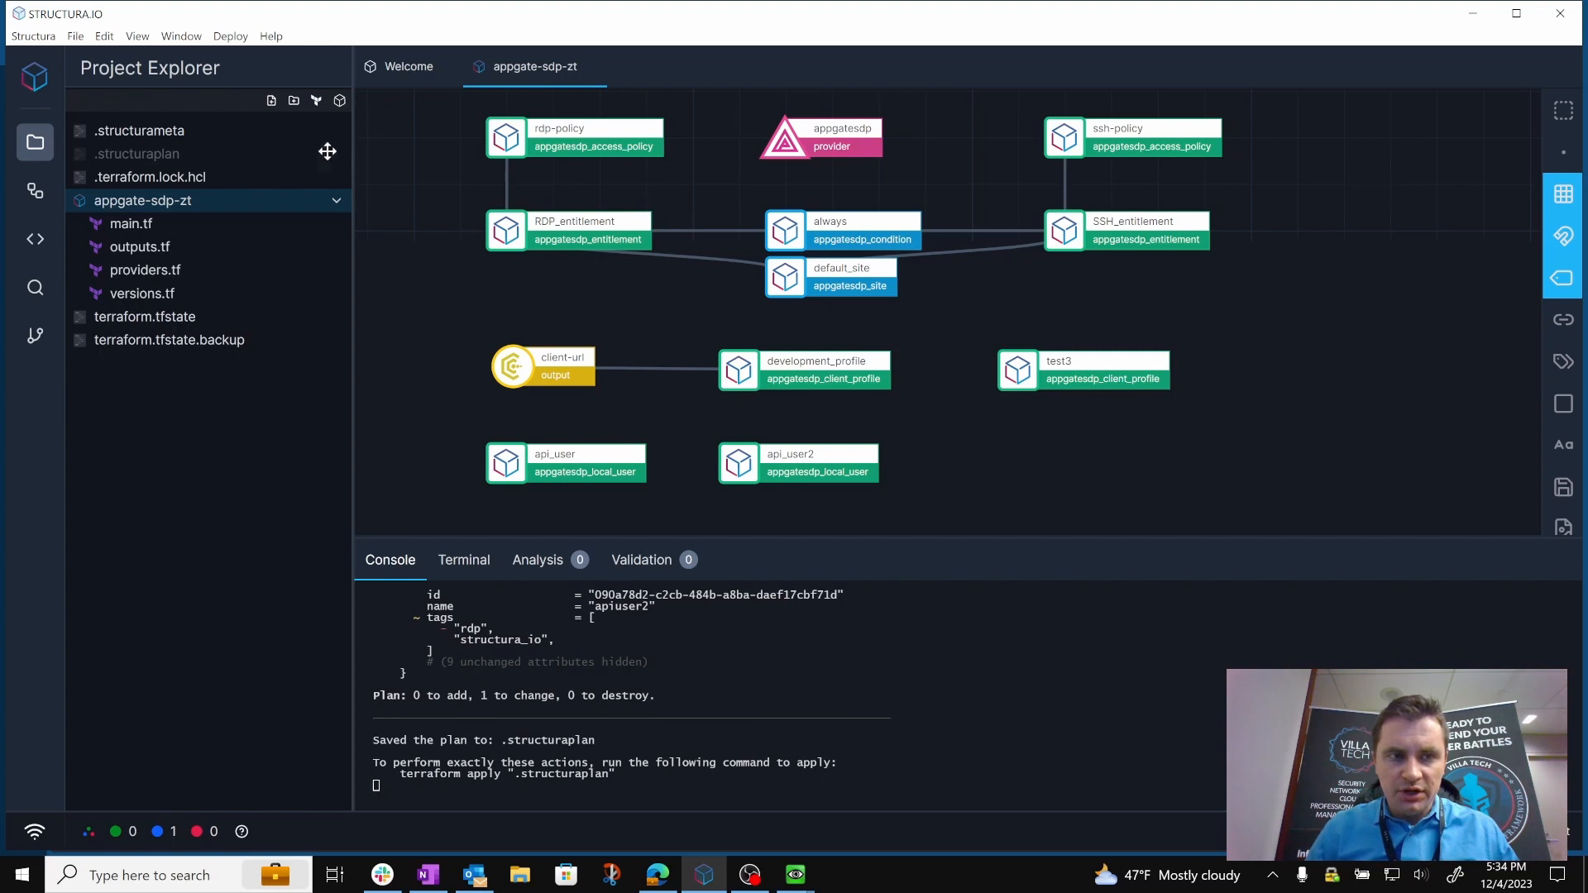
Apply the planned tag change to api_user2 and confirm the deployment.
{"action": "left_click", "coordinate": [231, 37]}
{"action": "mouse_move", "coordinate": [252, 106]}
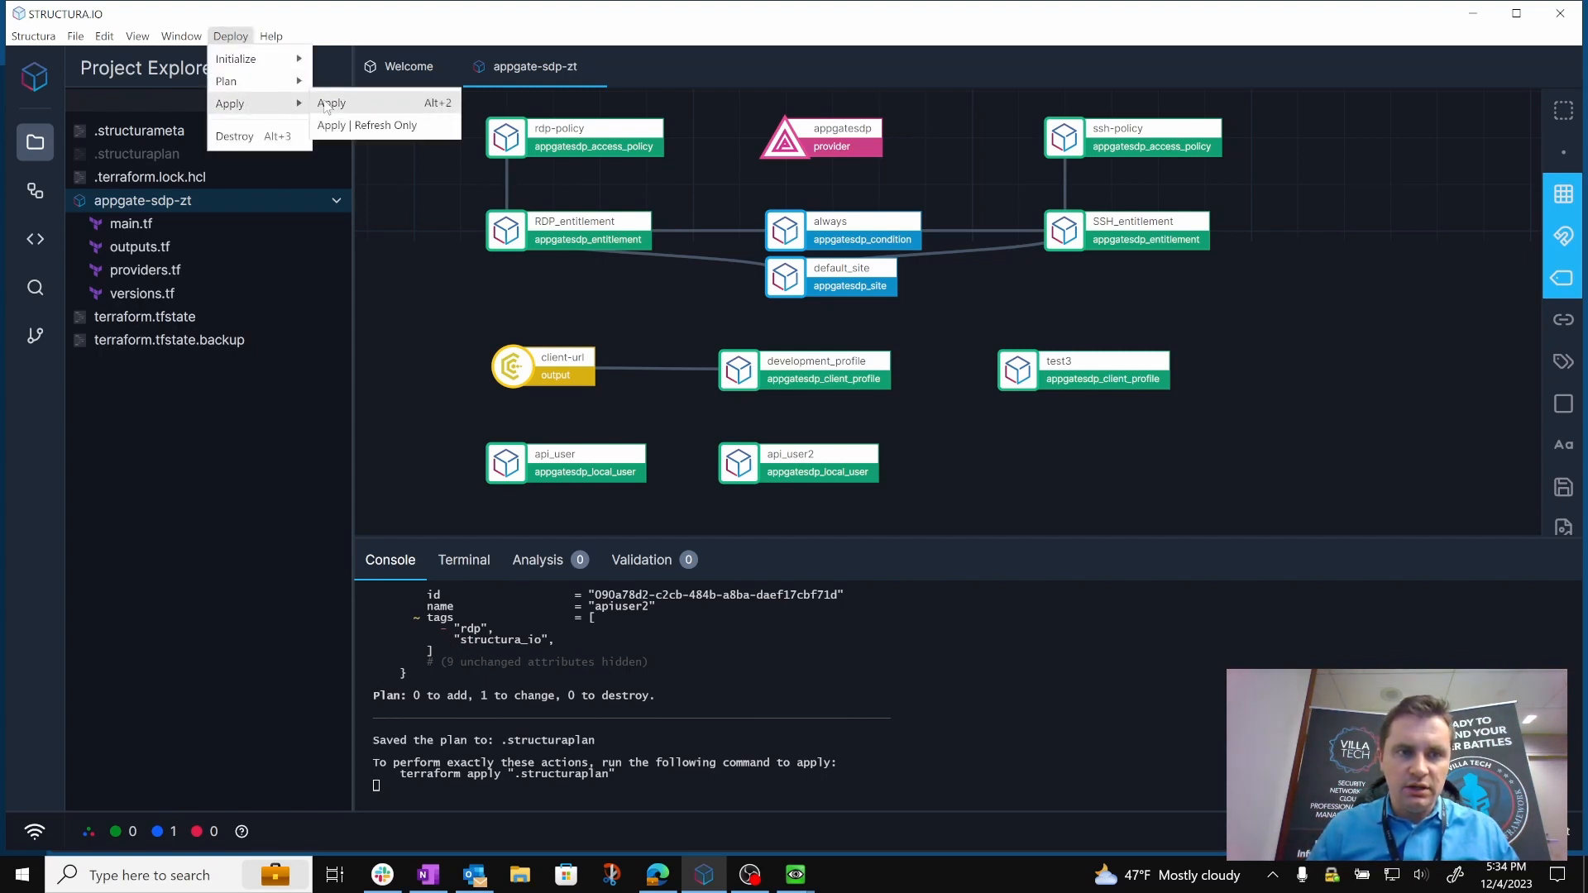
{"action": "left_click", "coordinate": [330, 103]}
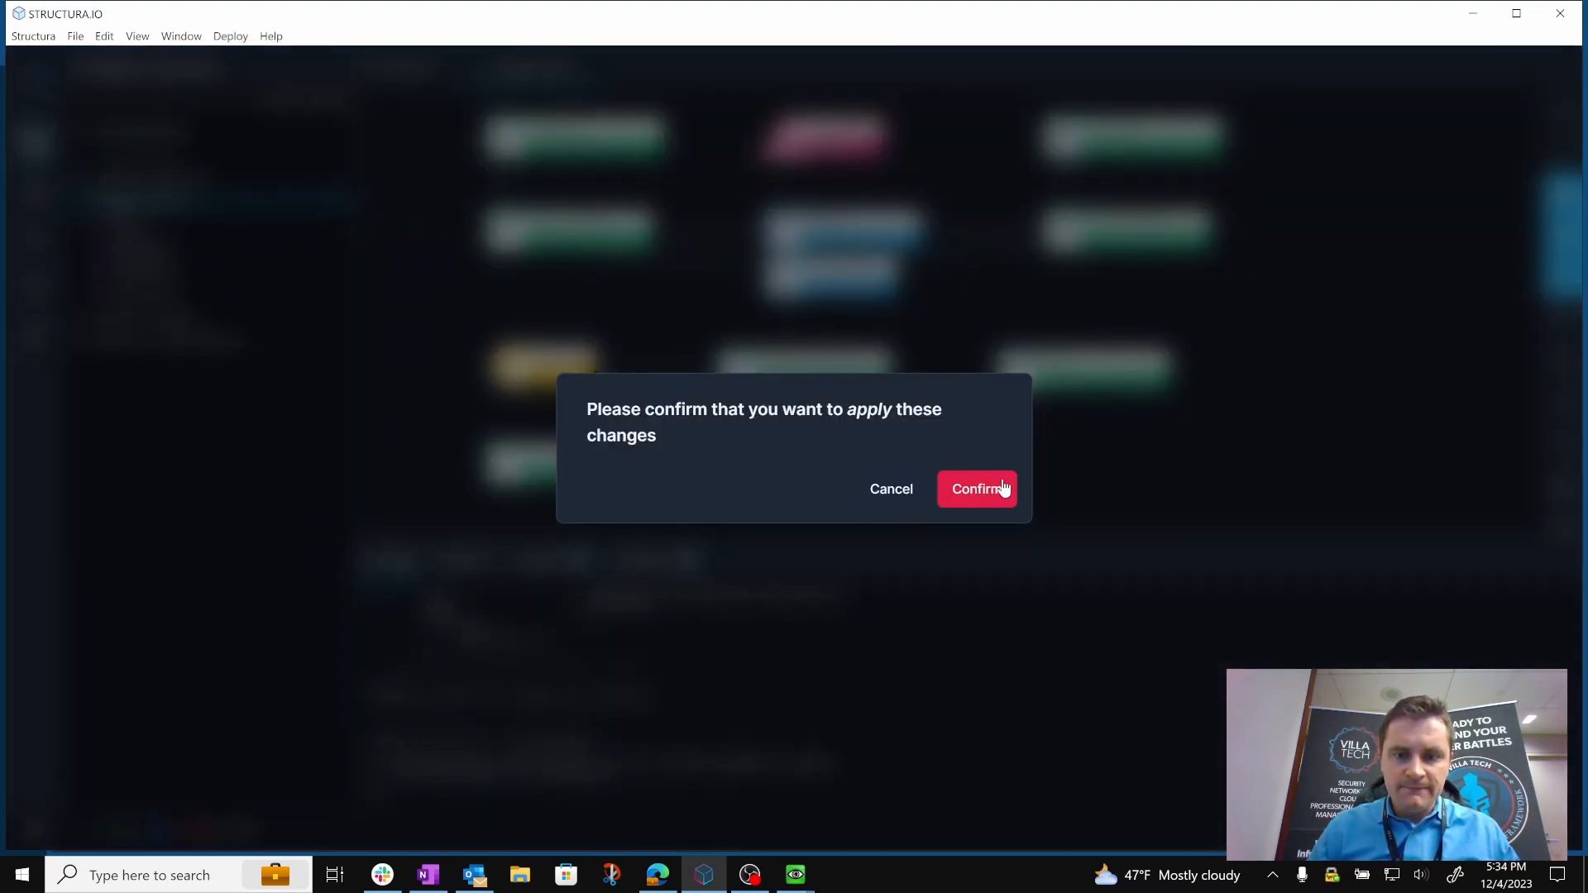
{"action": "left_click", "coordinate": [1003, 489]}
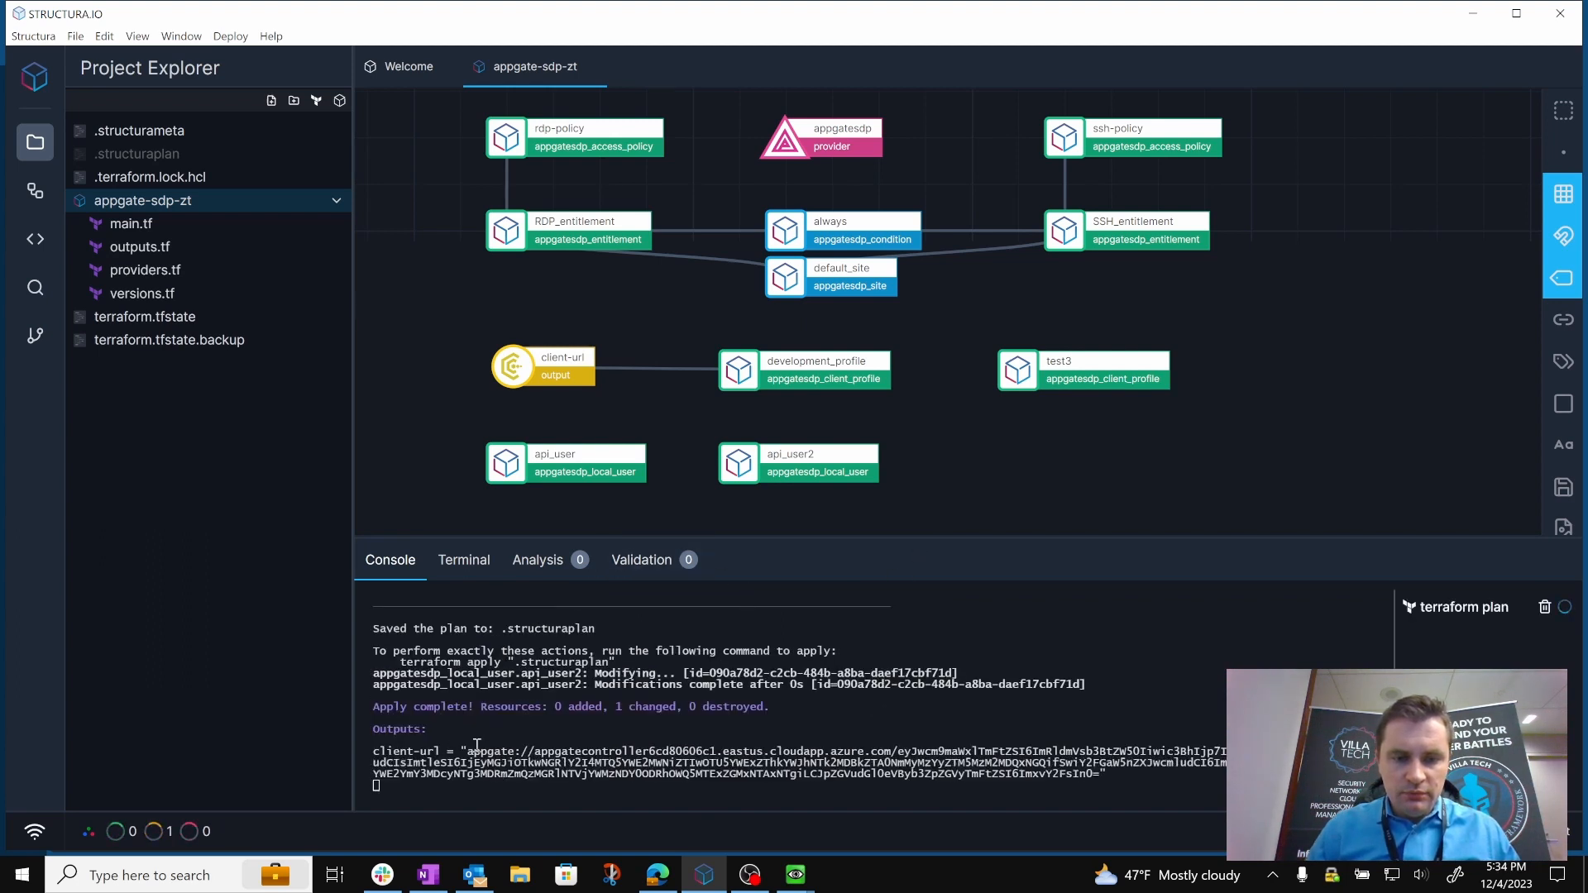
Switch to the Appgate SDP console and open the Local Users list to check apiuser2's tags.
{"action": "left_click", "coordinate": [671, 877]}
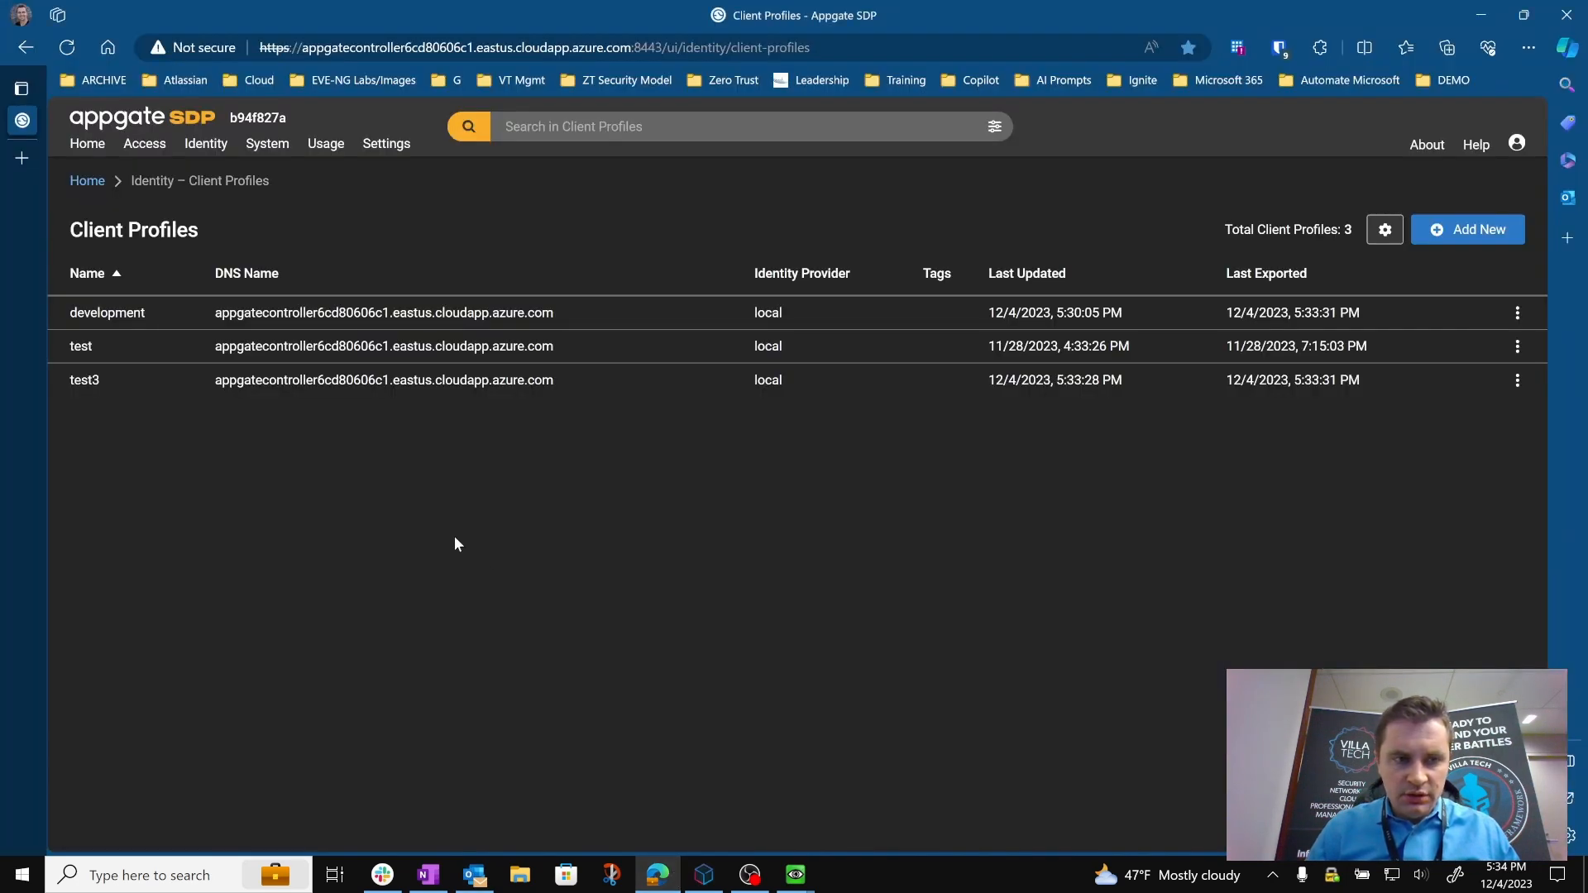
{"action": "left_click", "coordinate": [211, 146]}
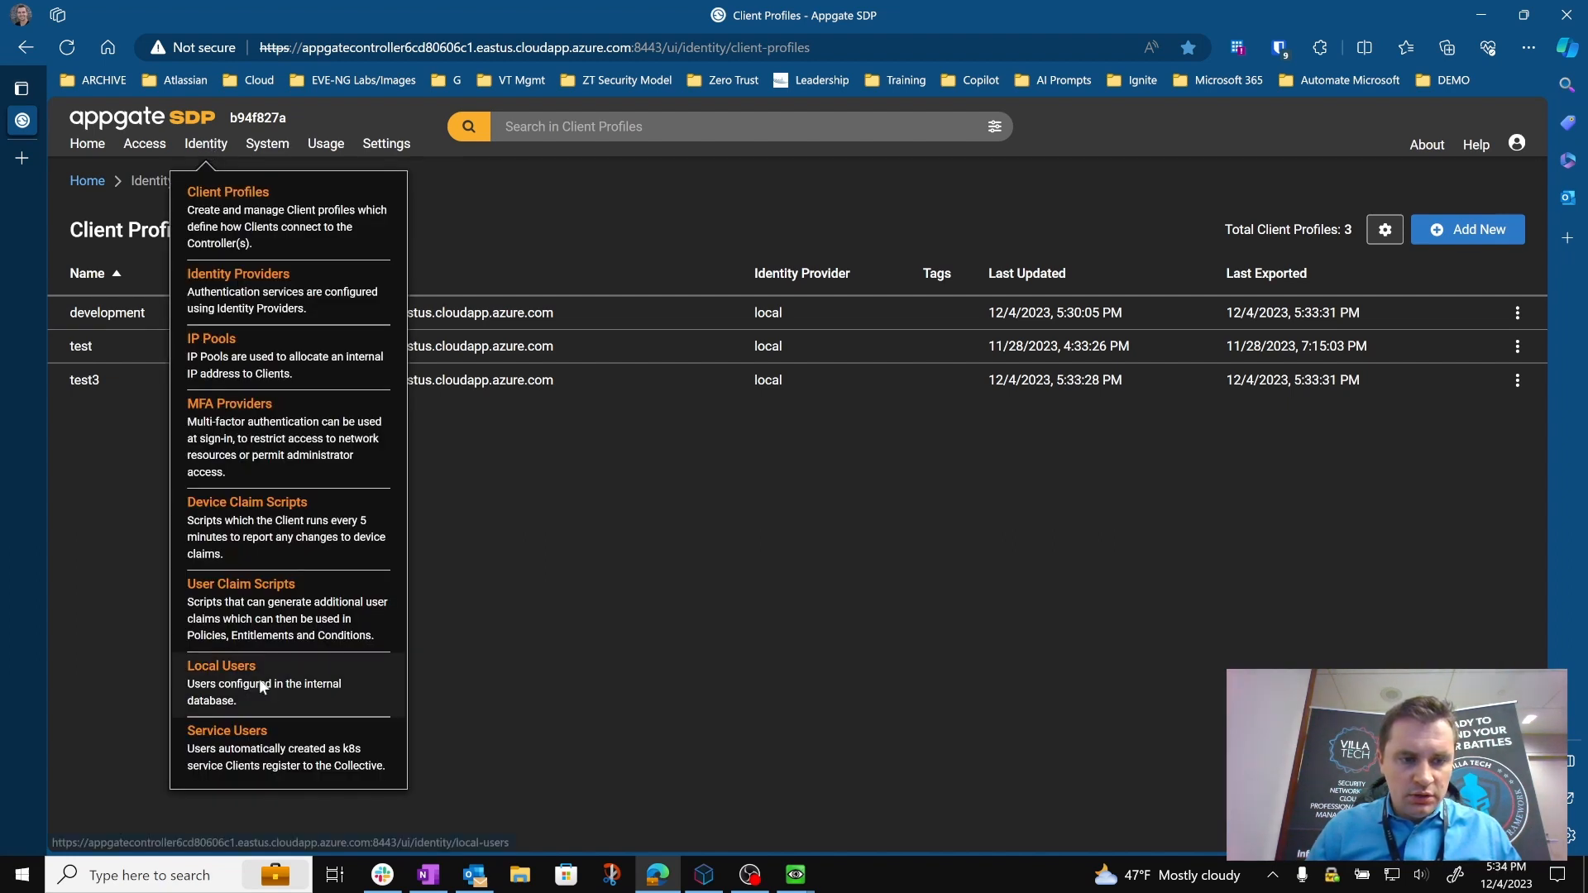
{"action": "left_click", "coordinate": [370, 657]}
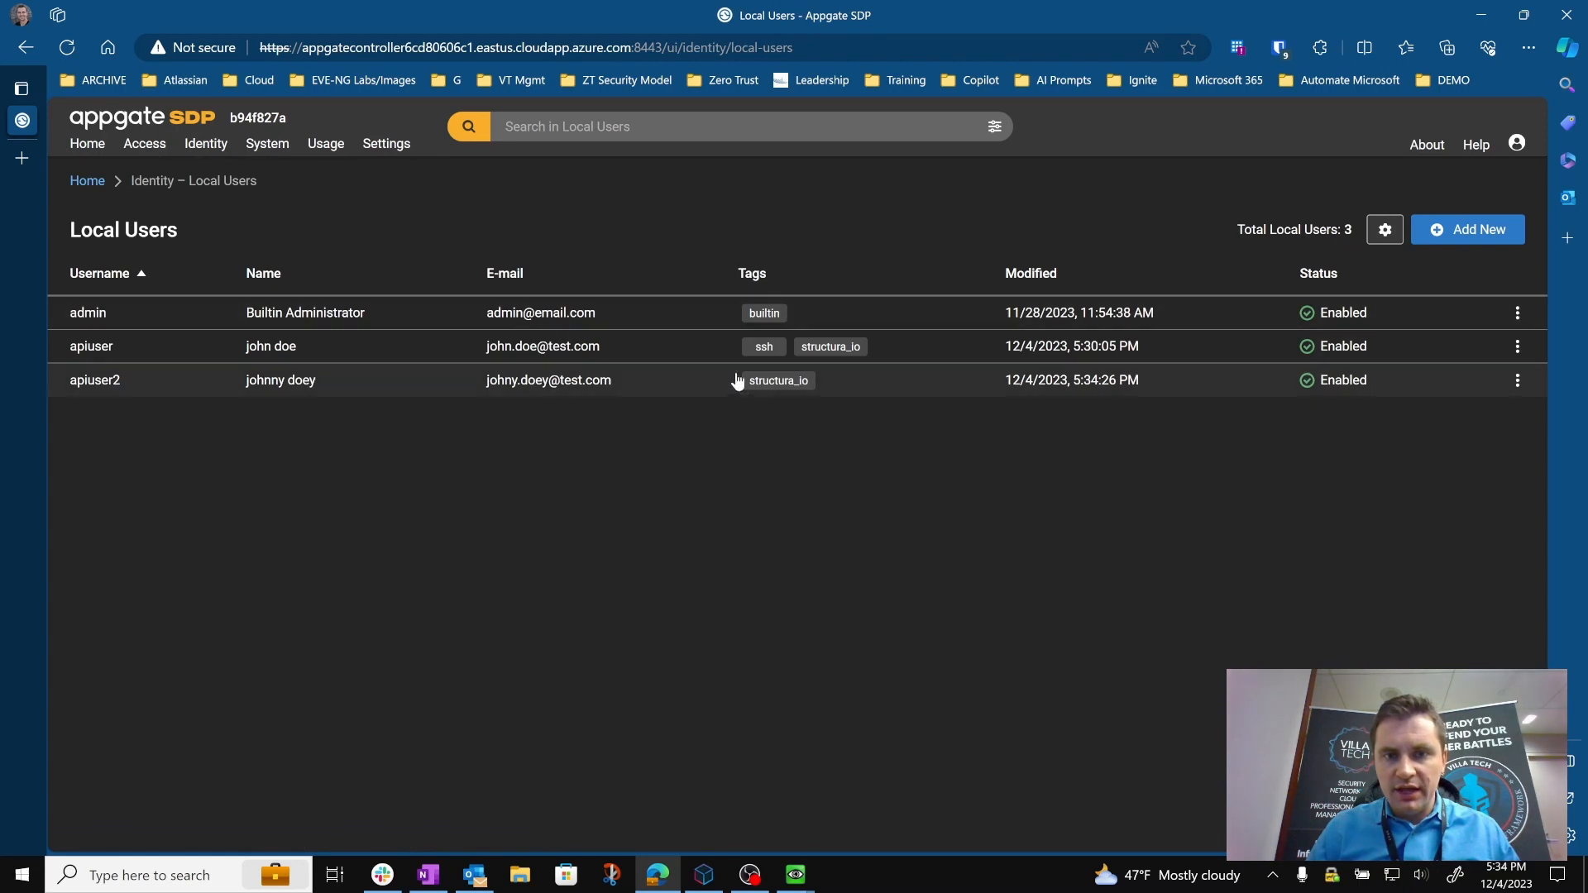
Switch to the Win-test-2 virtual machine and minimize the Win-test window.
{"action": "mouse_move", "coordinate": [796, 874]}
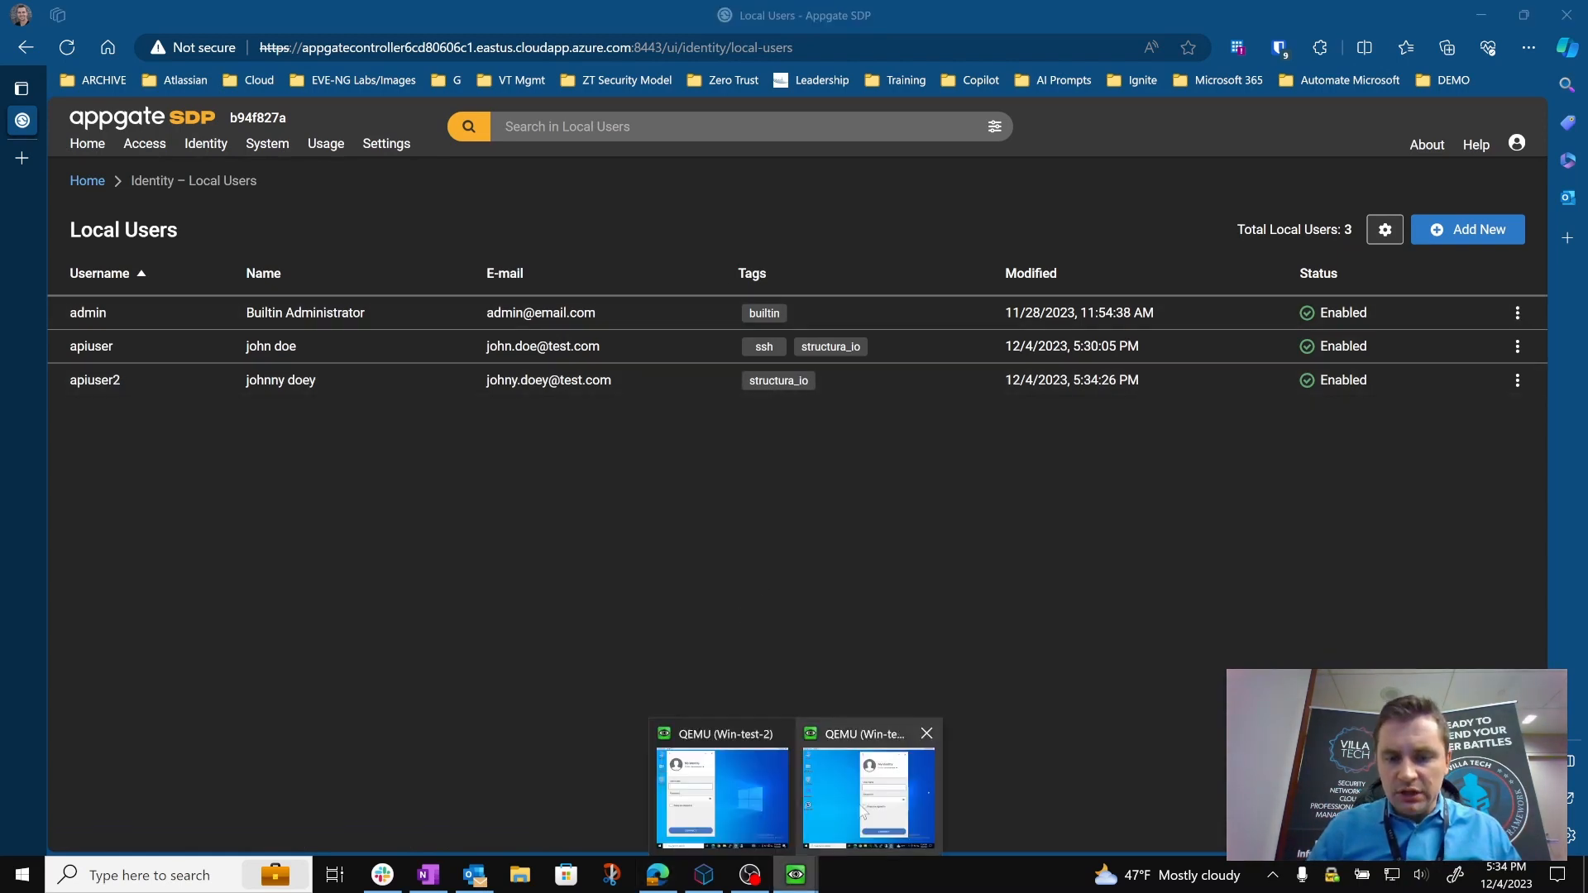
{"action": "left_click", "coordinate": [860, 786]}
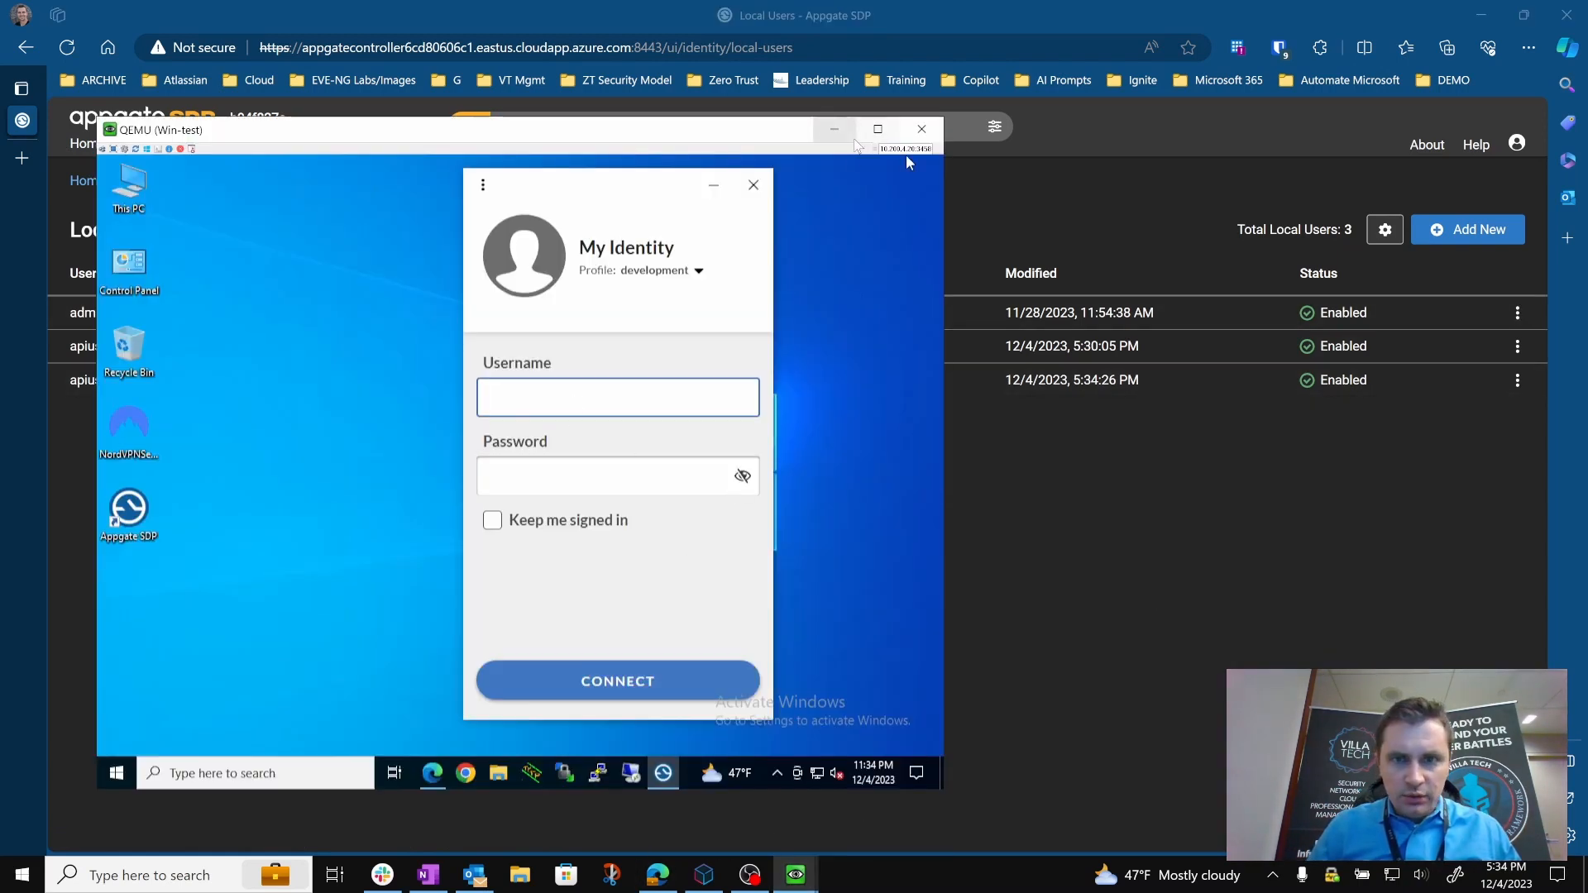
{"action": "mouse_move", "coordinate": [796, 875]}
{"action": "left_click", "coordinate": [877, 795]}
{"action": "left_click", "coordinate": [634, 129]}
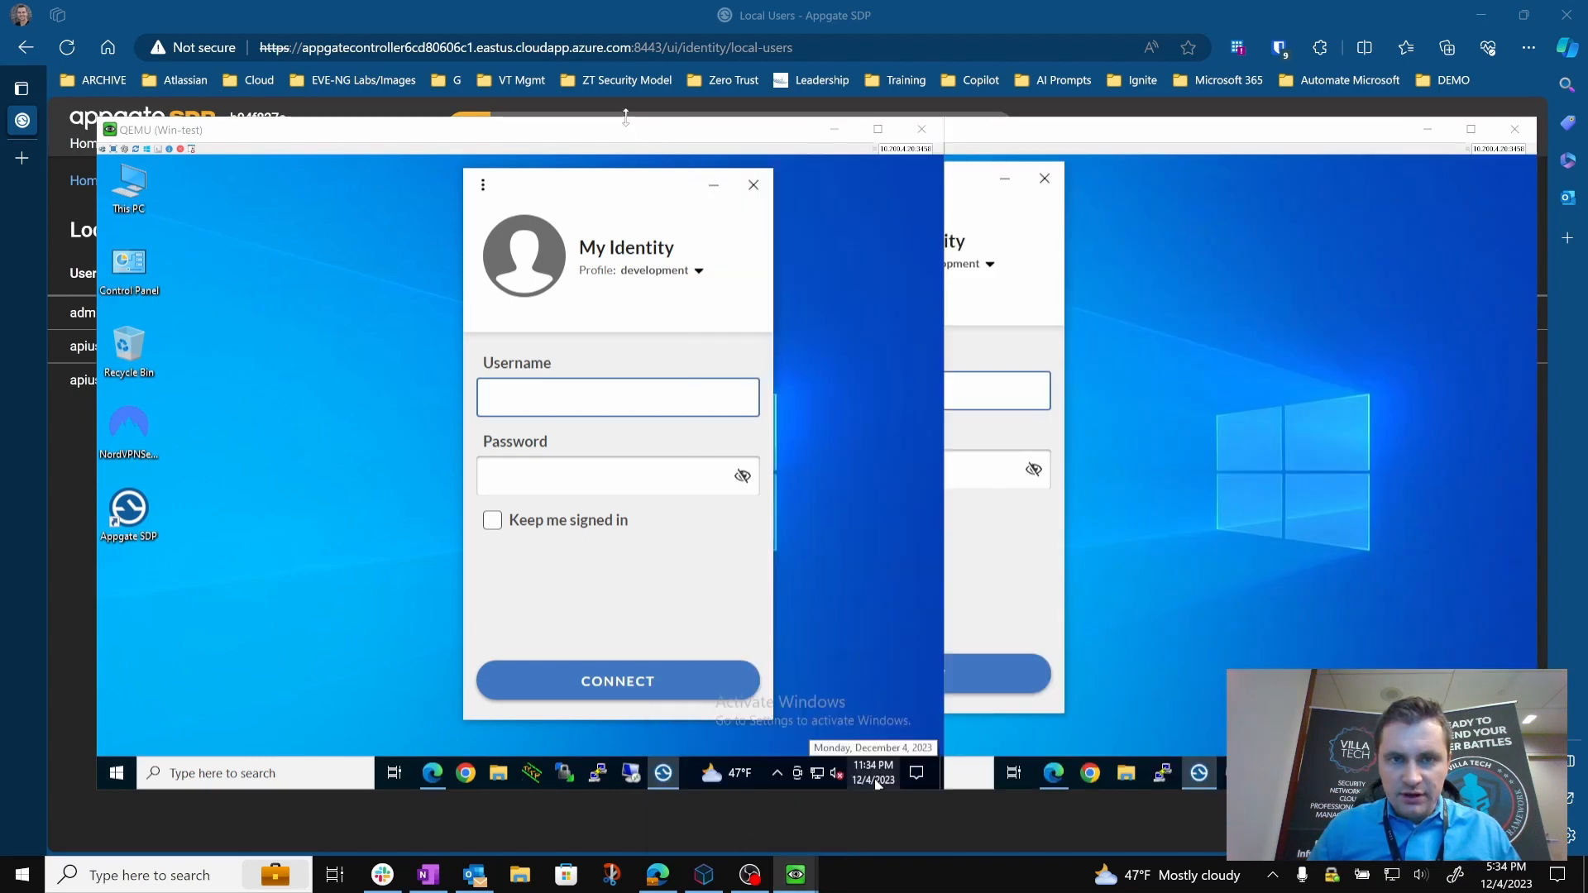
{"action": "left_click", "coordinate": [835, 130]}
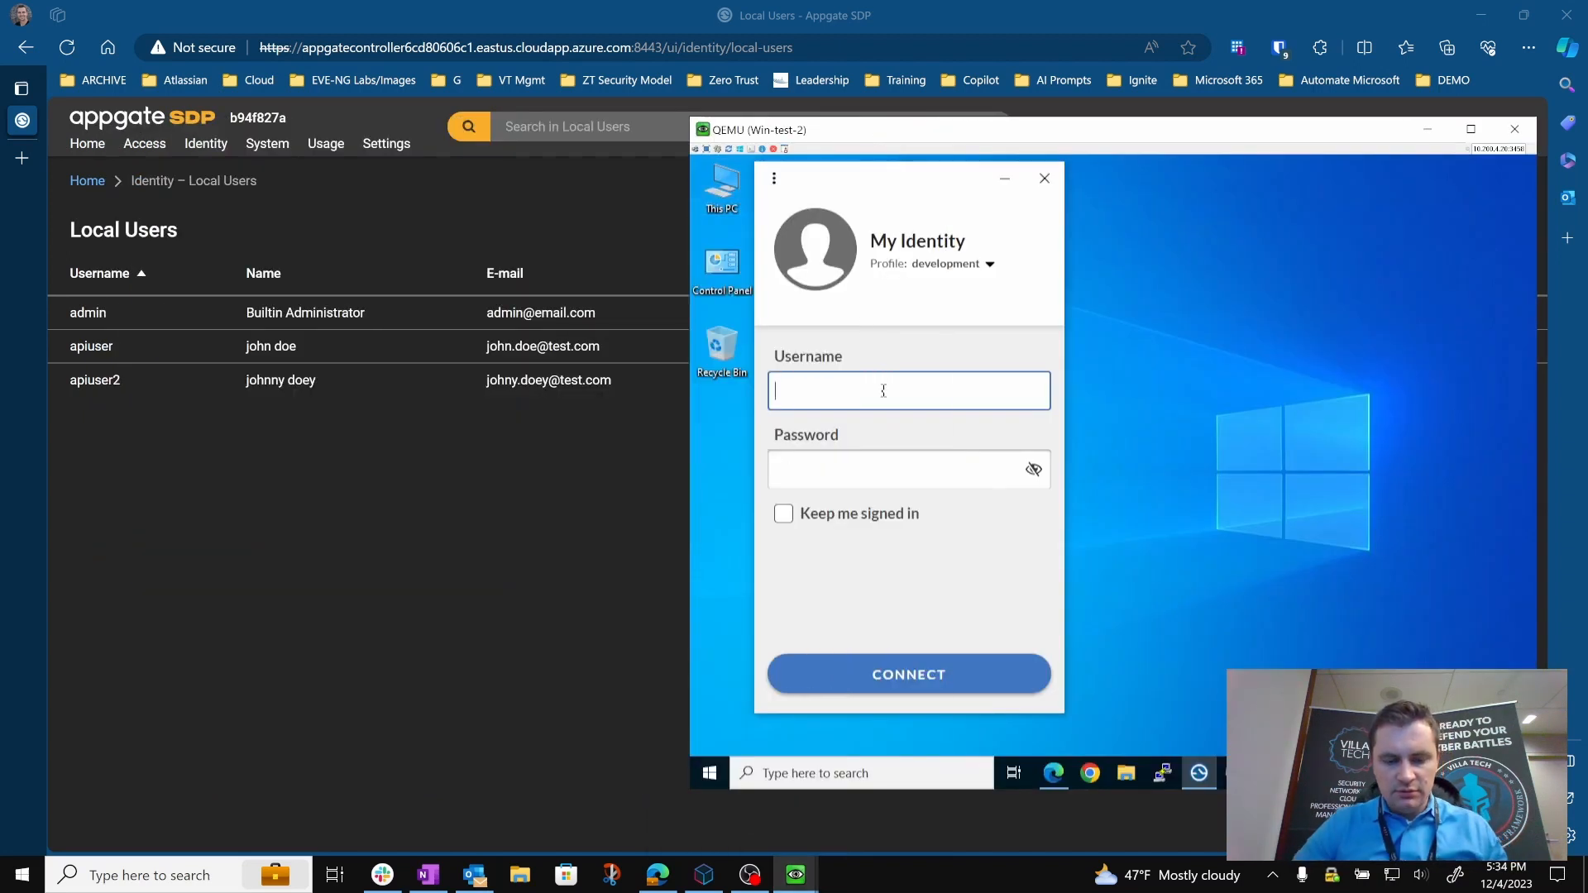
Try to connect the Appgate SDP client on Win-test-2 as apiuser2, entering the account password, and return to the Local Users list.
{"action": "left_click", "coordinate": [884, 391]}
{"action": "type", "text": "apiuser2"}
{"action": "key", "text": "Tab"}
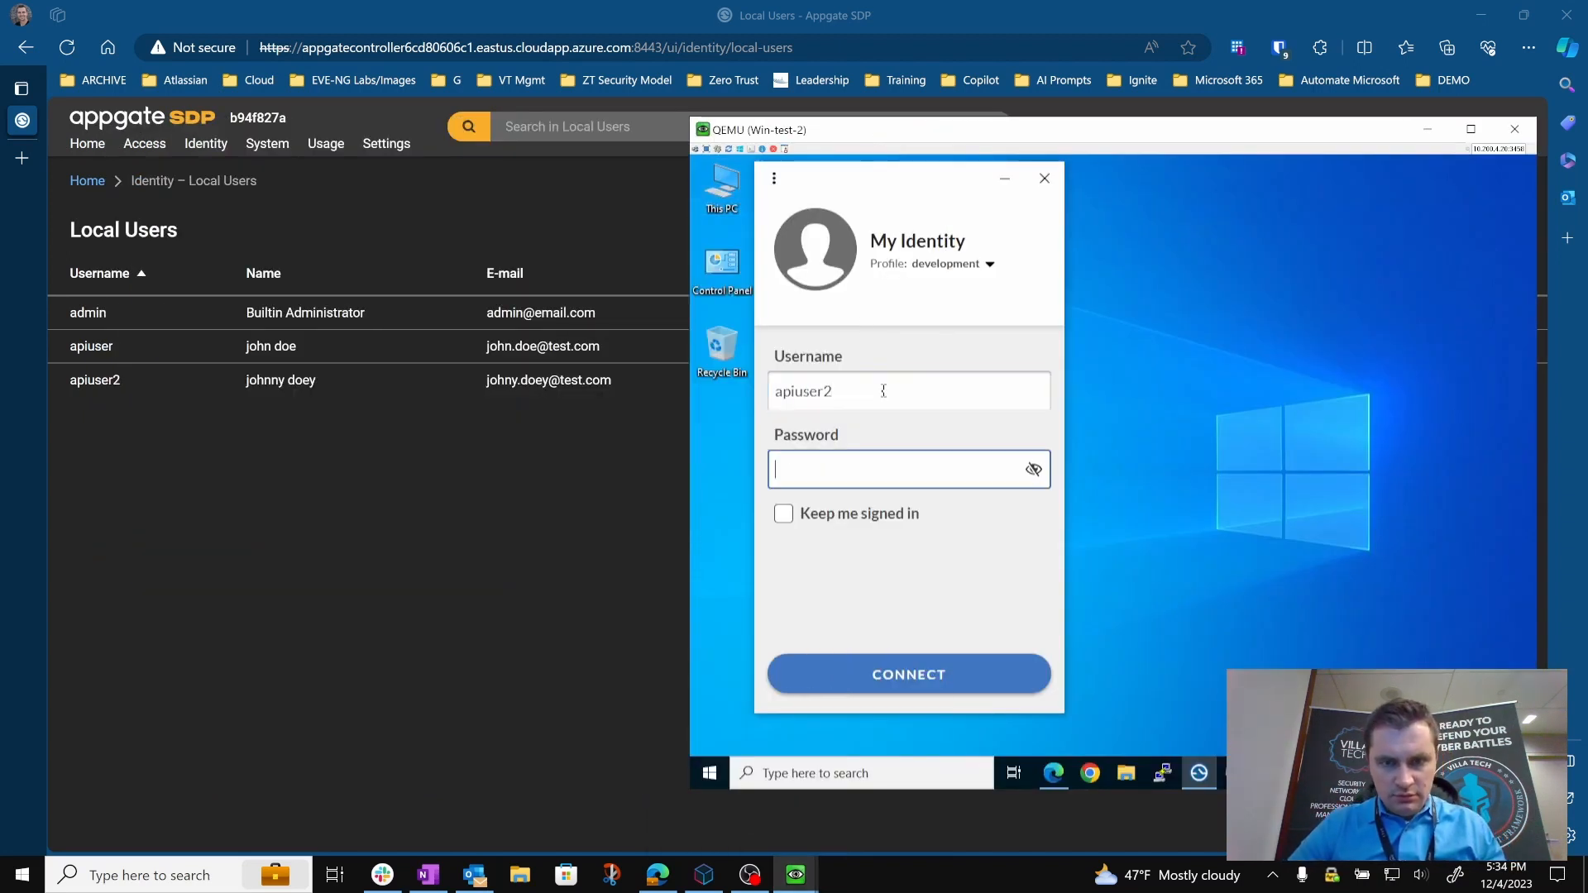
{"action": "type", "text": "•••••••"}
{"action": "key", "text": "Return"}
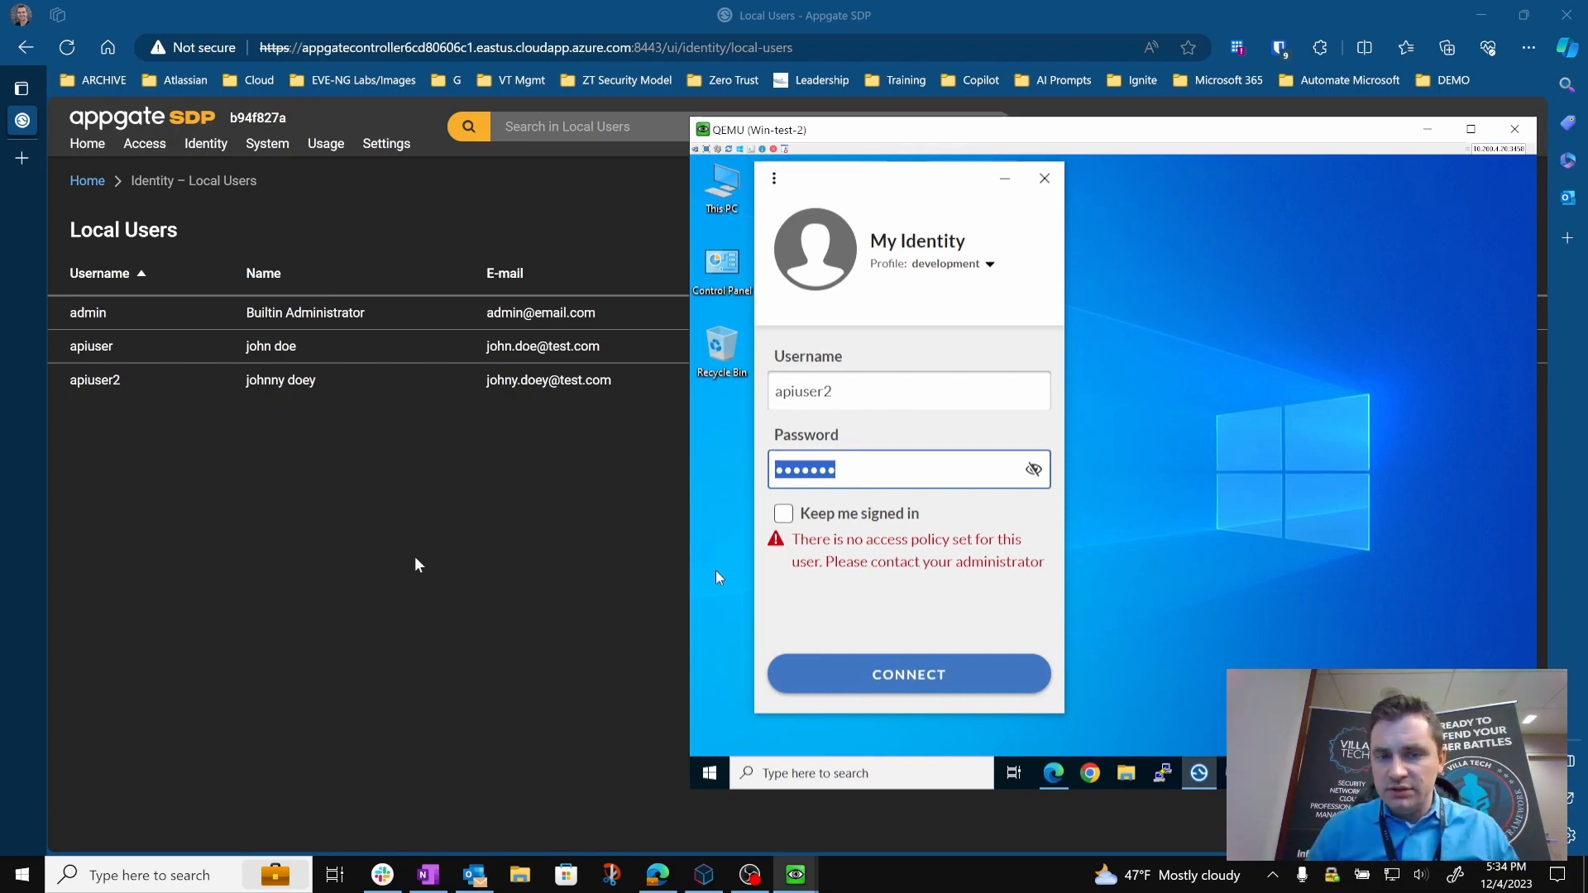
{"action": "left_click", "coordinate": [436, 544]}
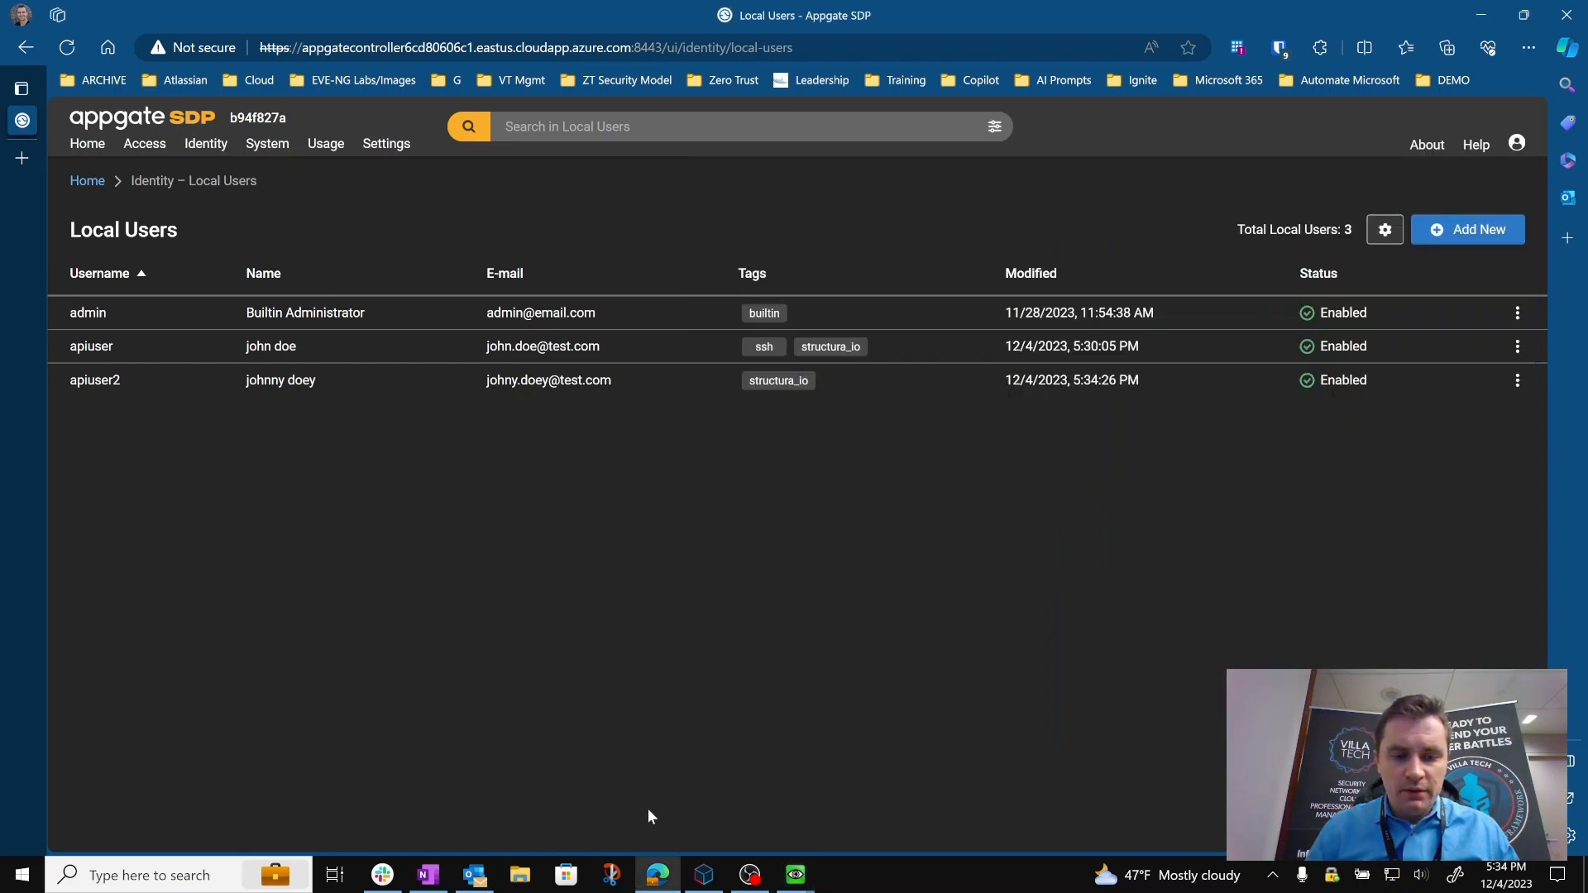
Switch to Structura.io, copy the tags block with "structura_io" and "ssh" from the api_user local user's code, and close its editor.
{"action": "left_click", "coordinate": [704, 874]}
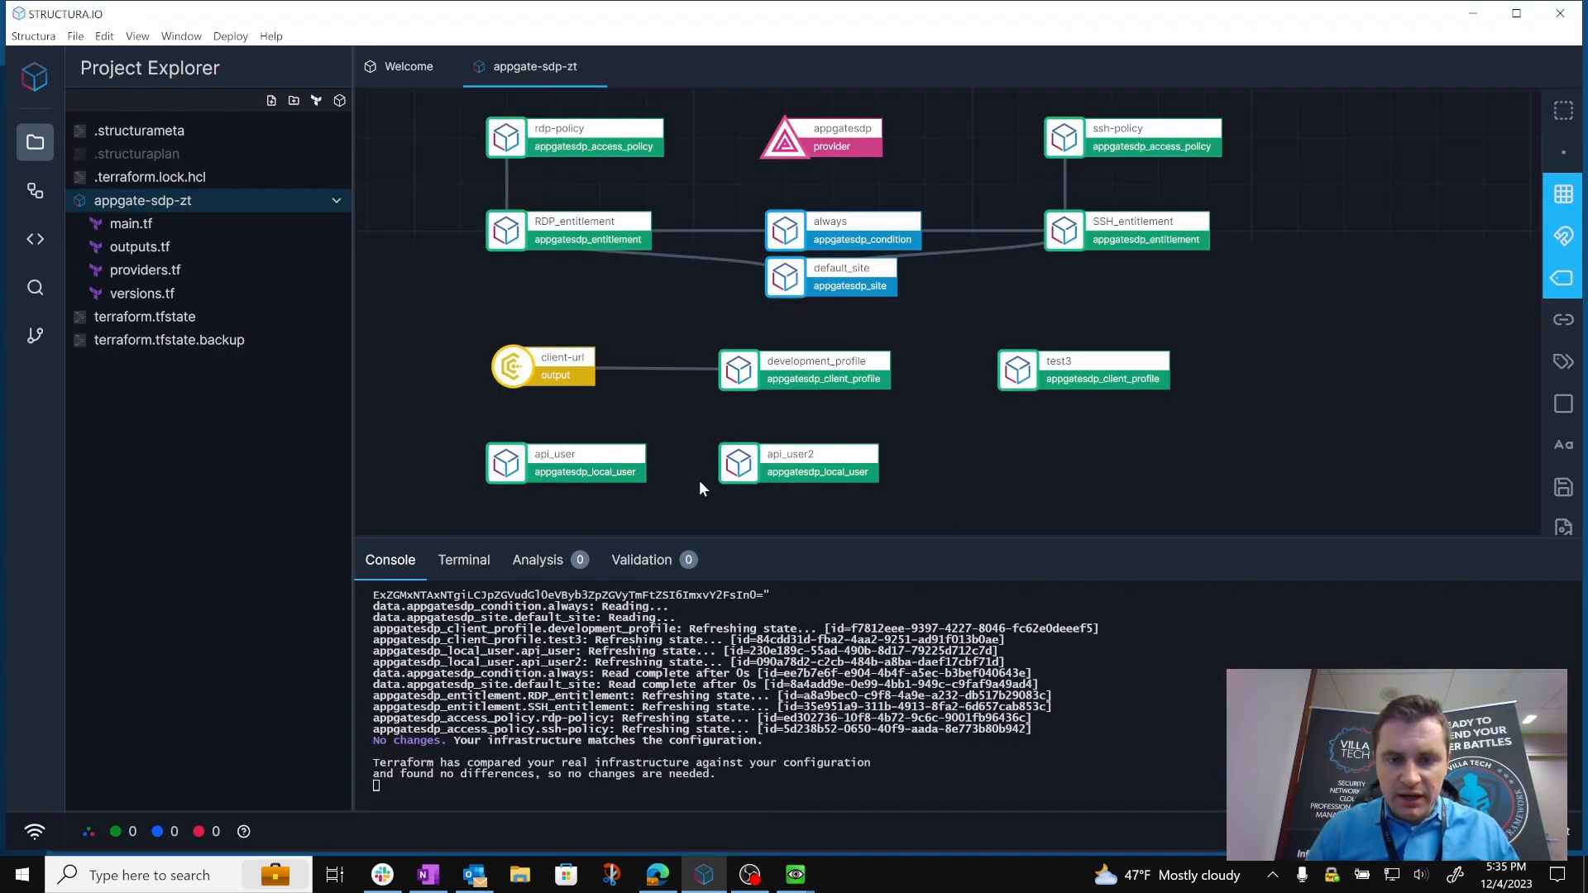
{"action": "double_click", "coordinate": [504, 467]}
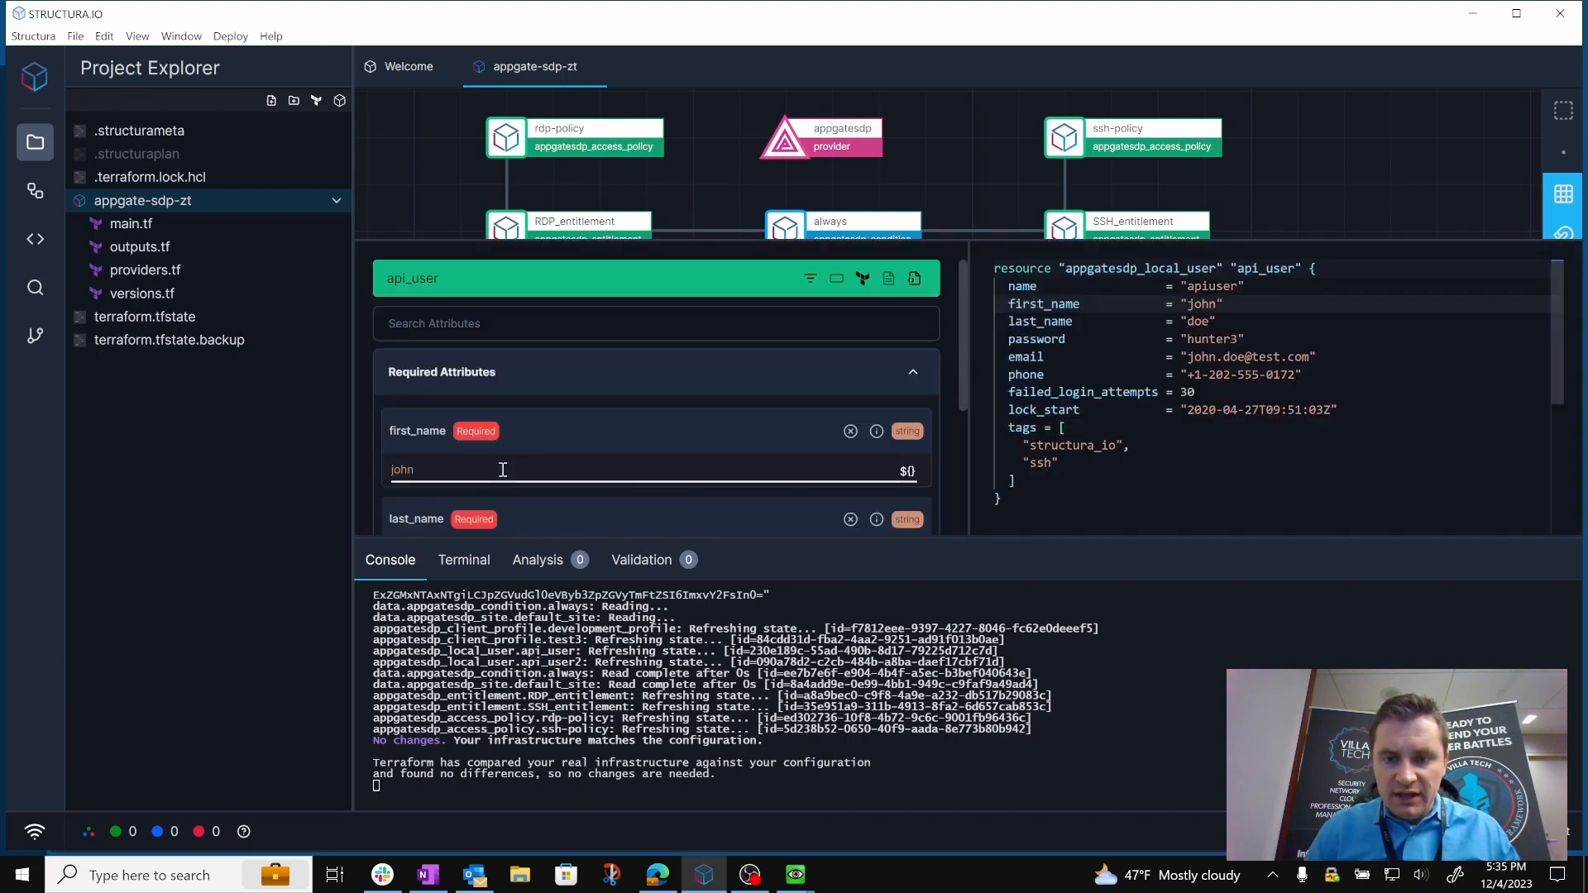
{"action": "left_click_drag", "start_coordinate": [1017, 500], "coordinate": [979, 432]}
{"action": "key", "text": "ctrl+c"}
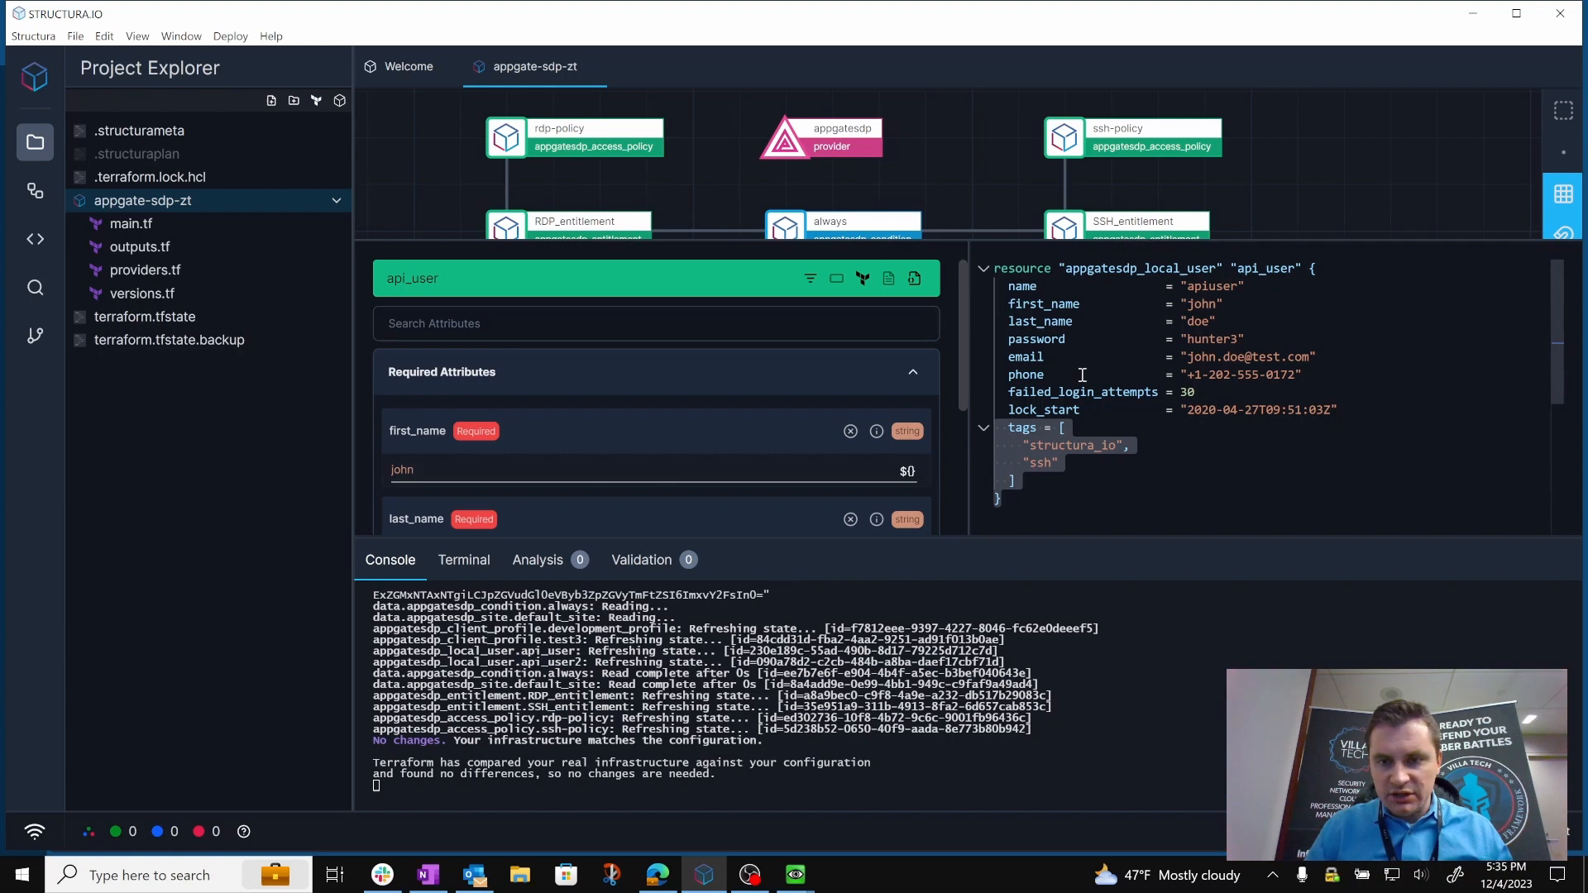
{"action": "left_click", "coordinate": [1269, 195]}
Replace api_user2's tags line with the copied "structura_io" and "ssh" tags block, save, and close the editor.
{"action": "left_click", "coordinate": [753, 450]}
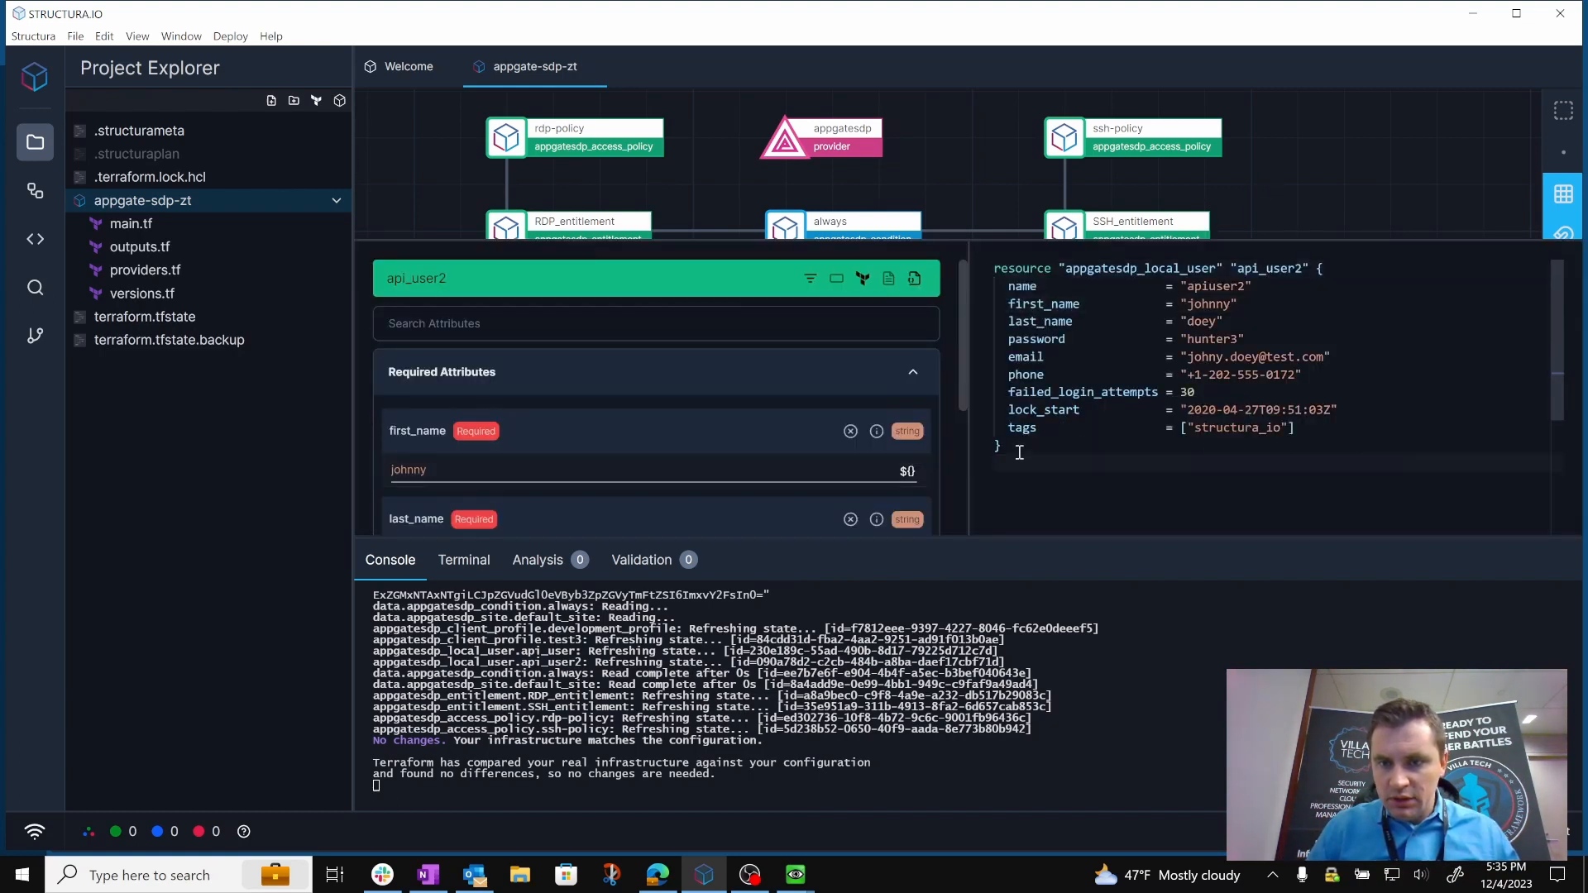
{"action": "left_click_drag", "start_coordinate": [1037, 446], "coordinate": [976, 432]}
{"action": "key", "text": "ctrl+v"}
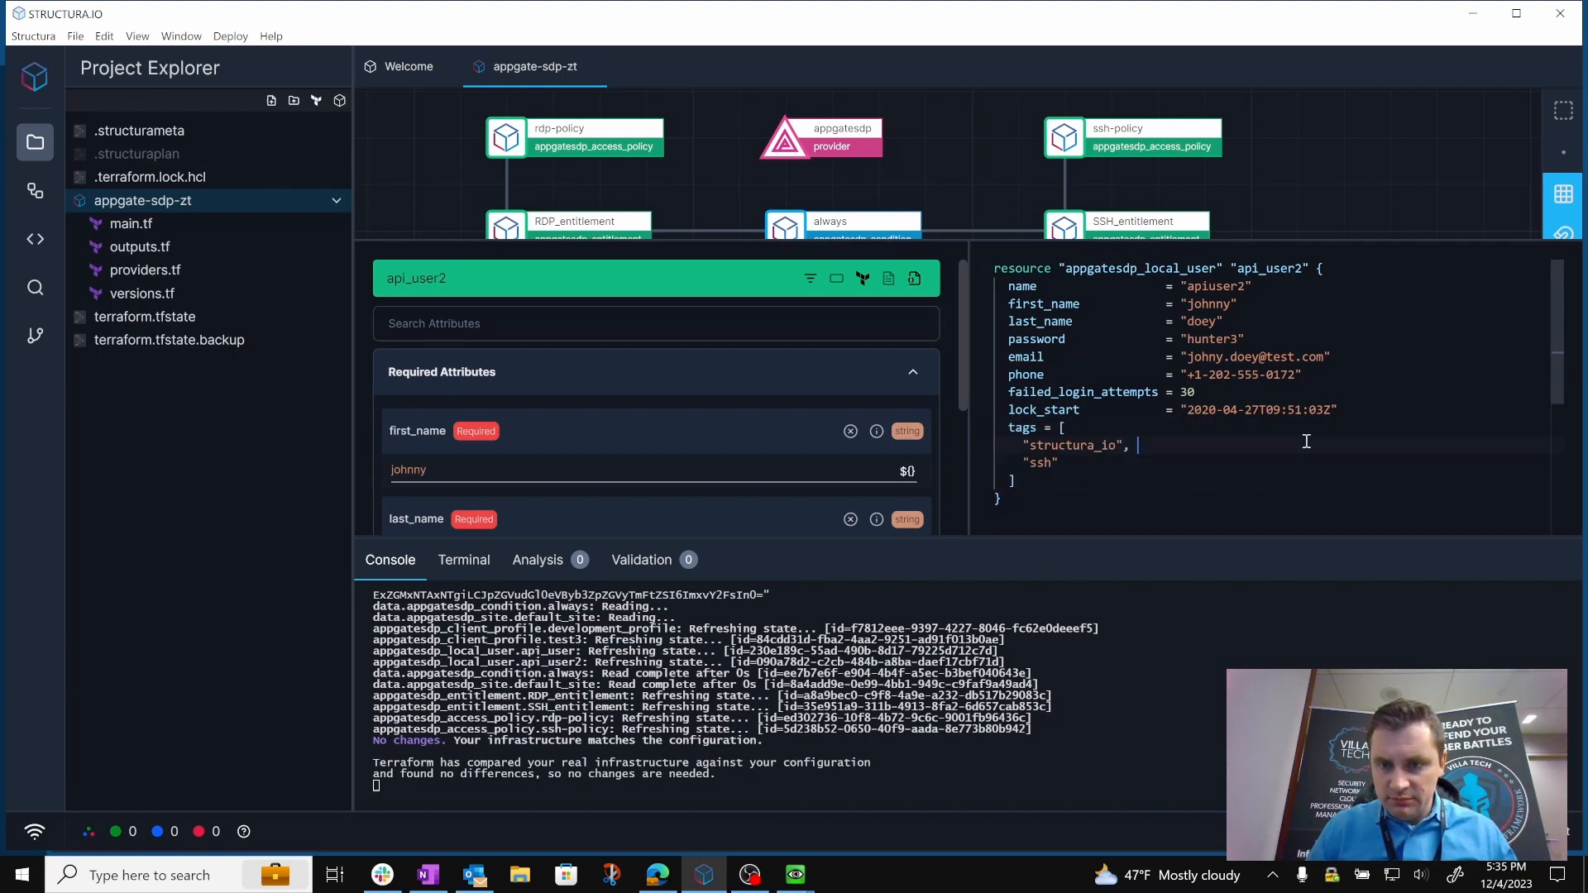
{"action": "key", "text": "ctrl+s"}
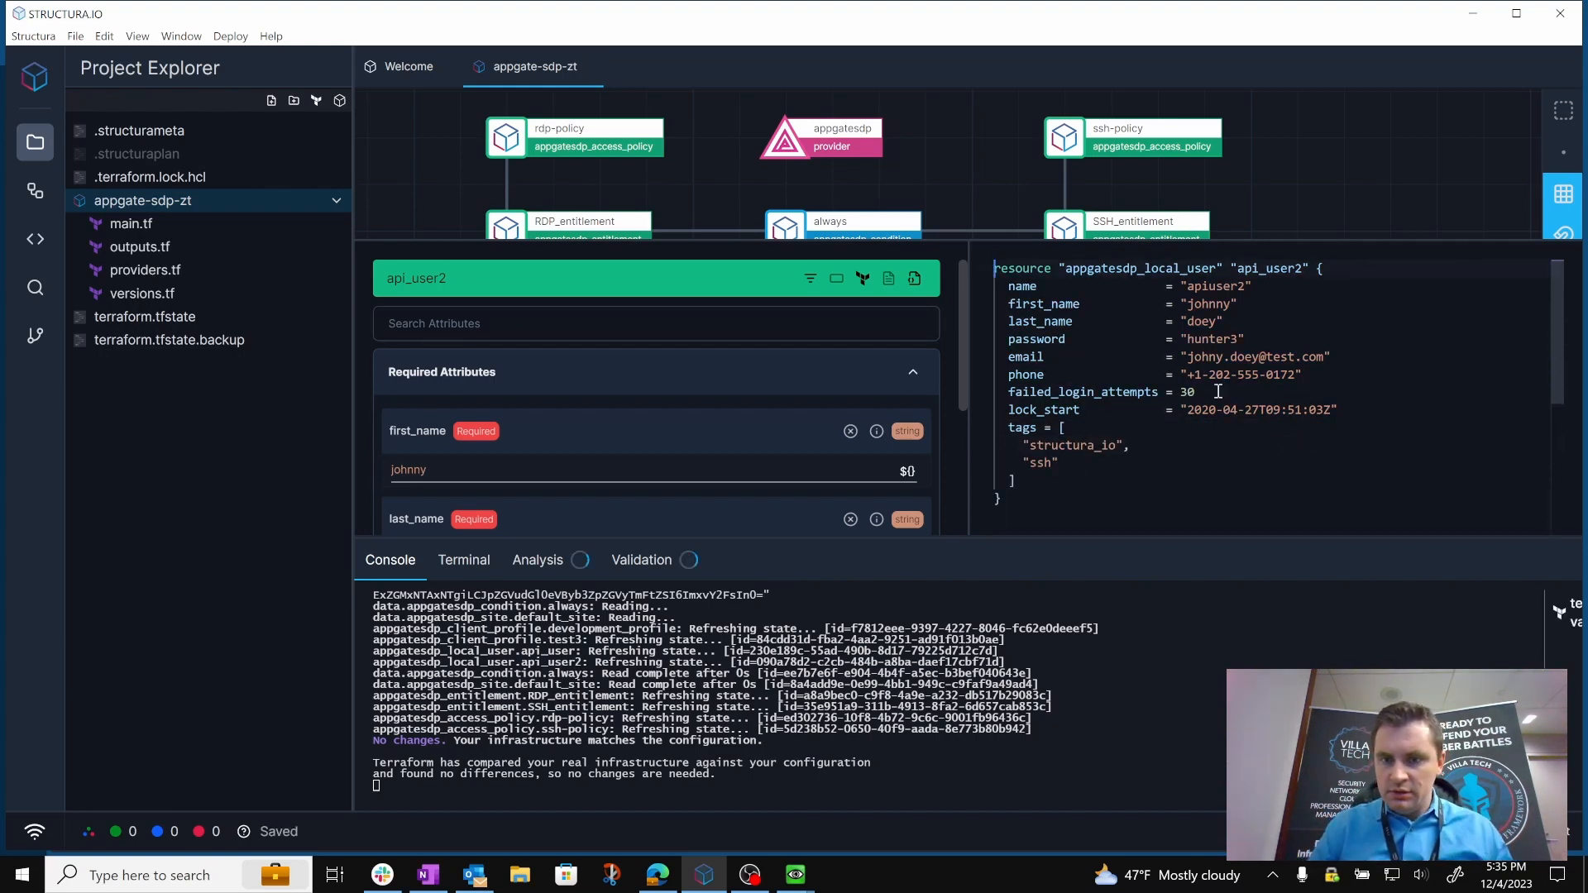
{"action": "left_click", "coordinate": [1283, 203]}
Run a Terraform plan for the ssh tag added to api_user2.
{"action": "left_click", "coordinate": [230, 35]}
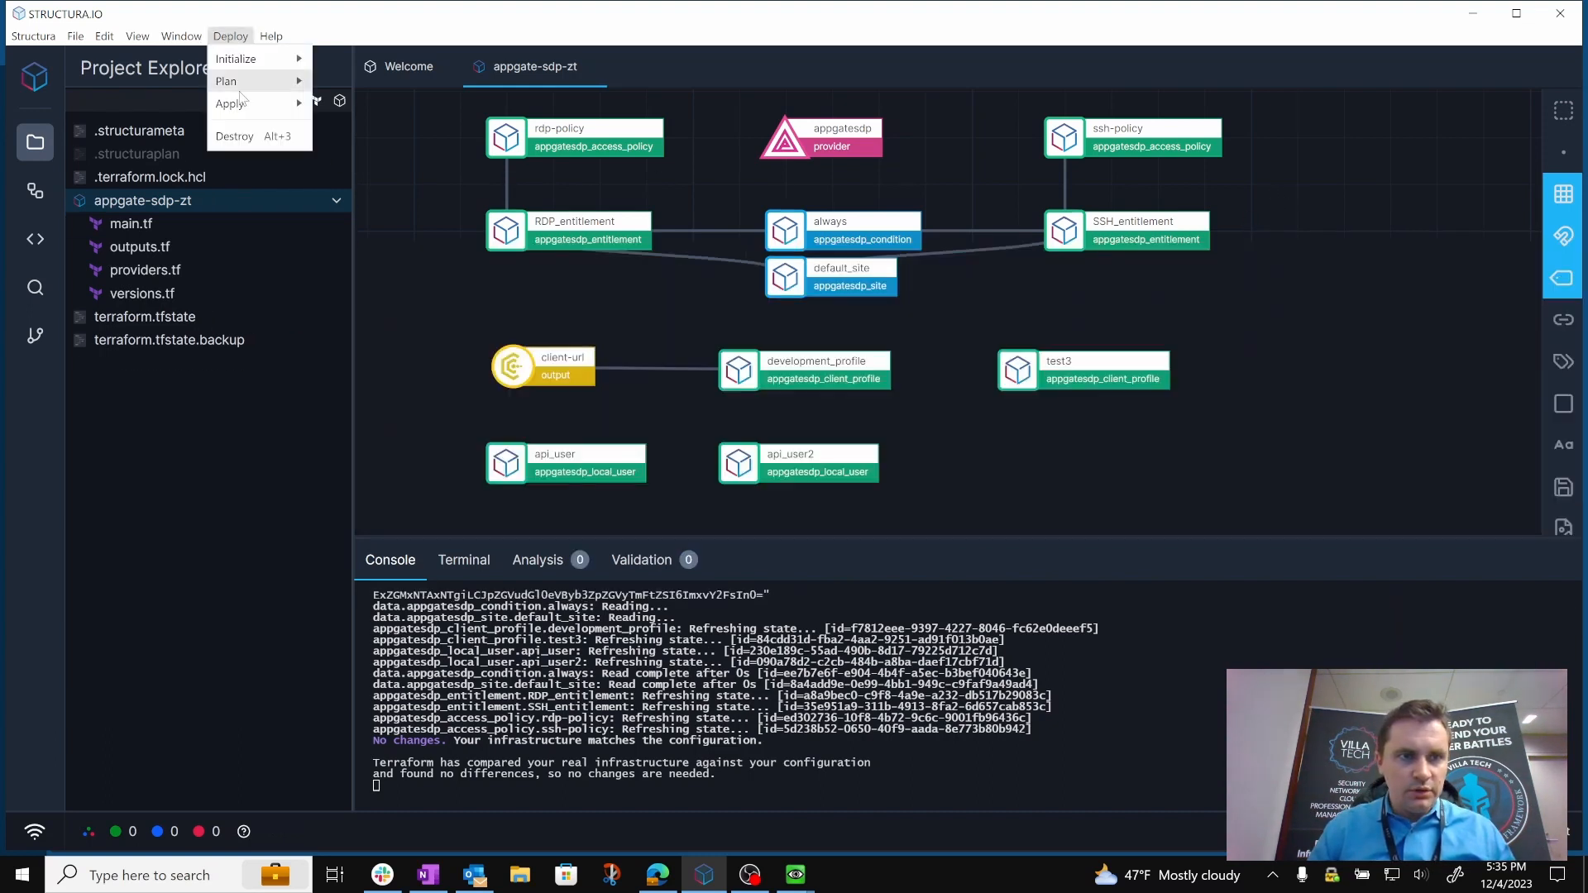
{"action": "mouse_move", "coordinate": [248, 80]}
{"action": "left_click", "coordinate": [348, 79]}
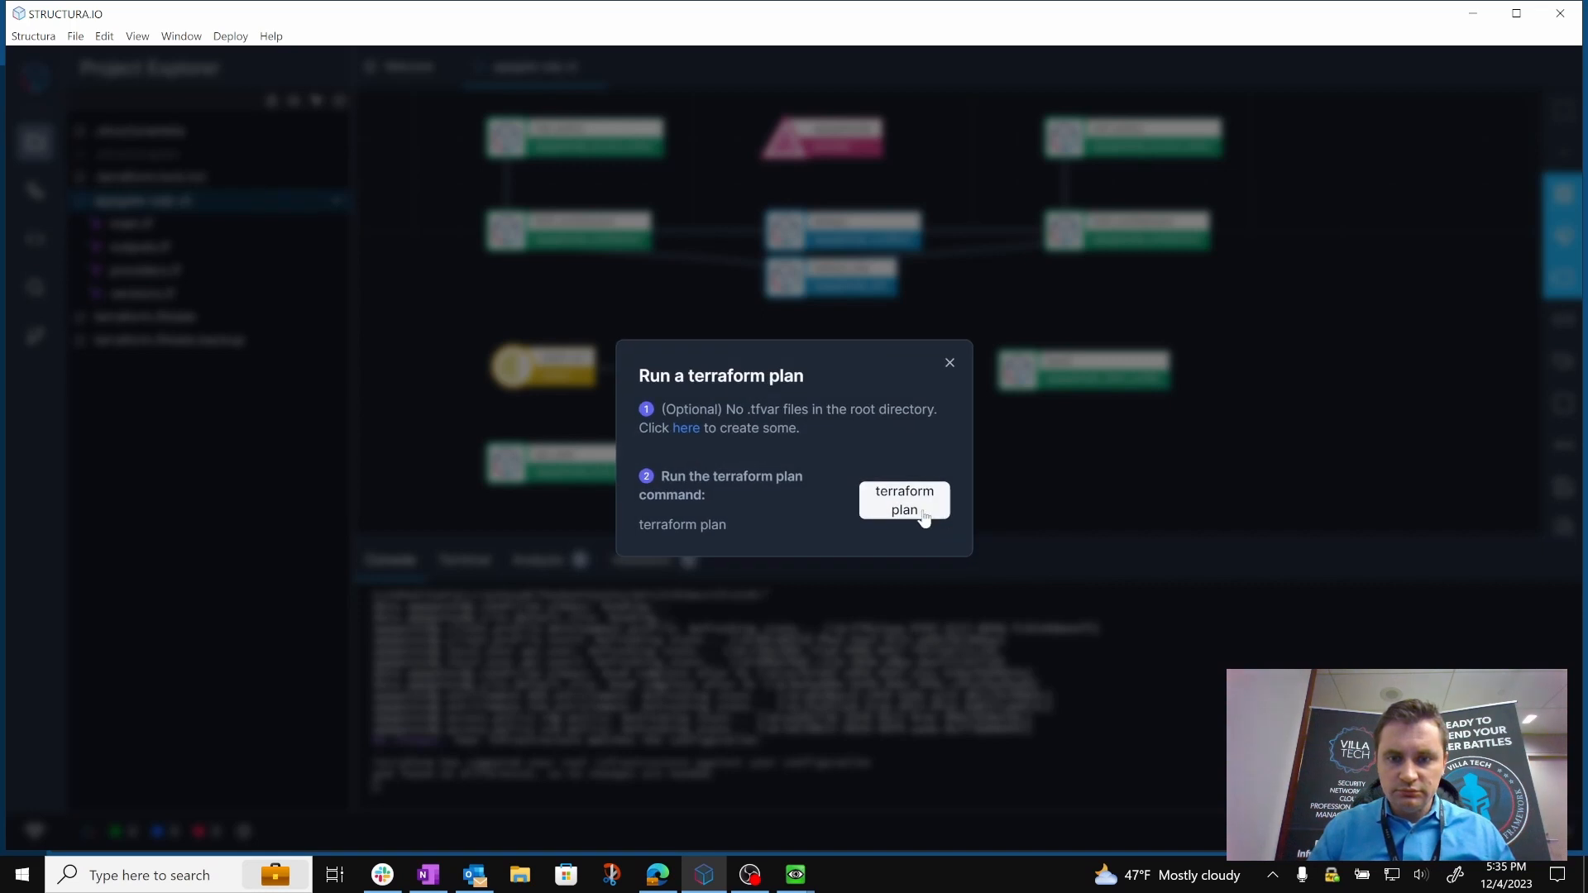
{"action": "left_click", "coordinate": [924, 518]}
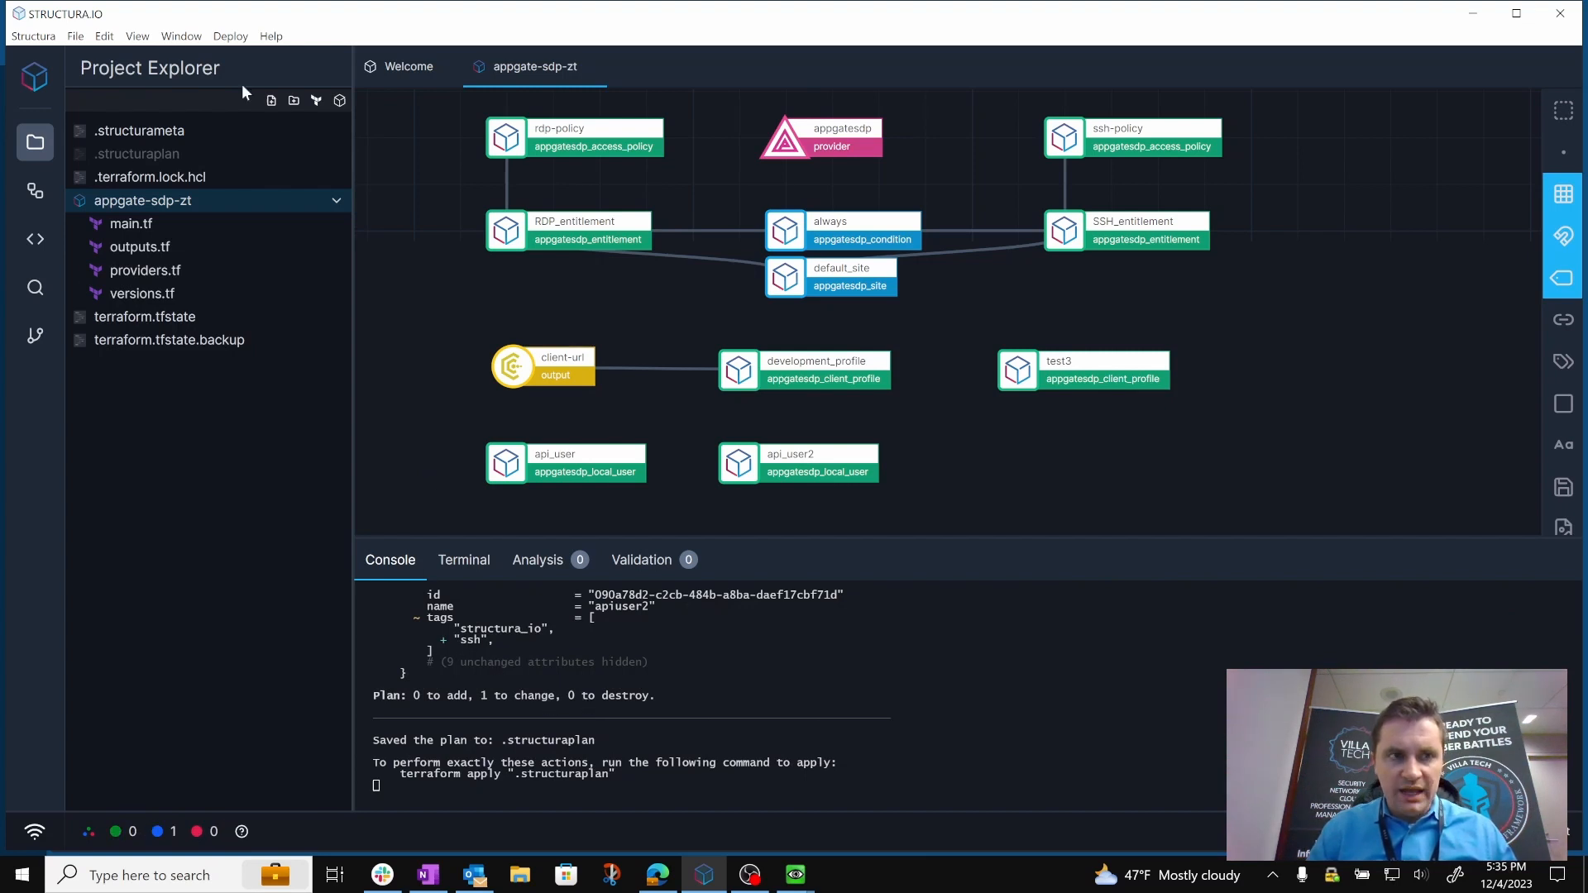
Apply the planned ssh tag addition to api_user2 and confirm the deployment.
{"action": "left_click", "coordinate": [230, 36]}
{"action": "mouse_move", "coordinate": [244, 101]}
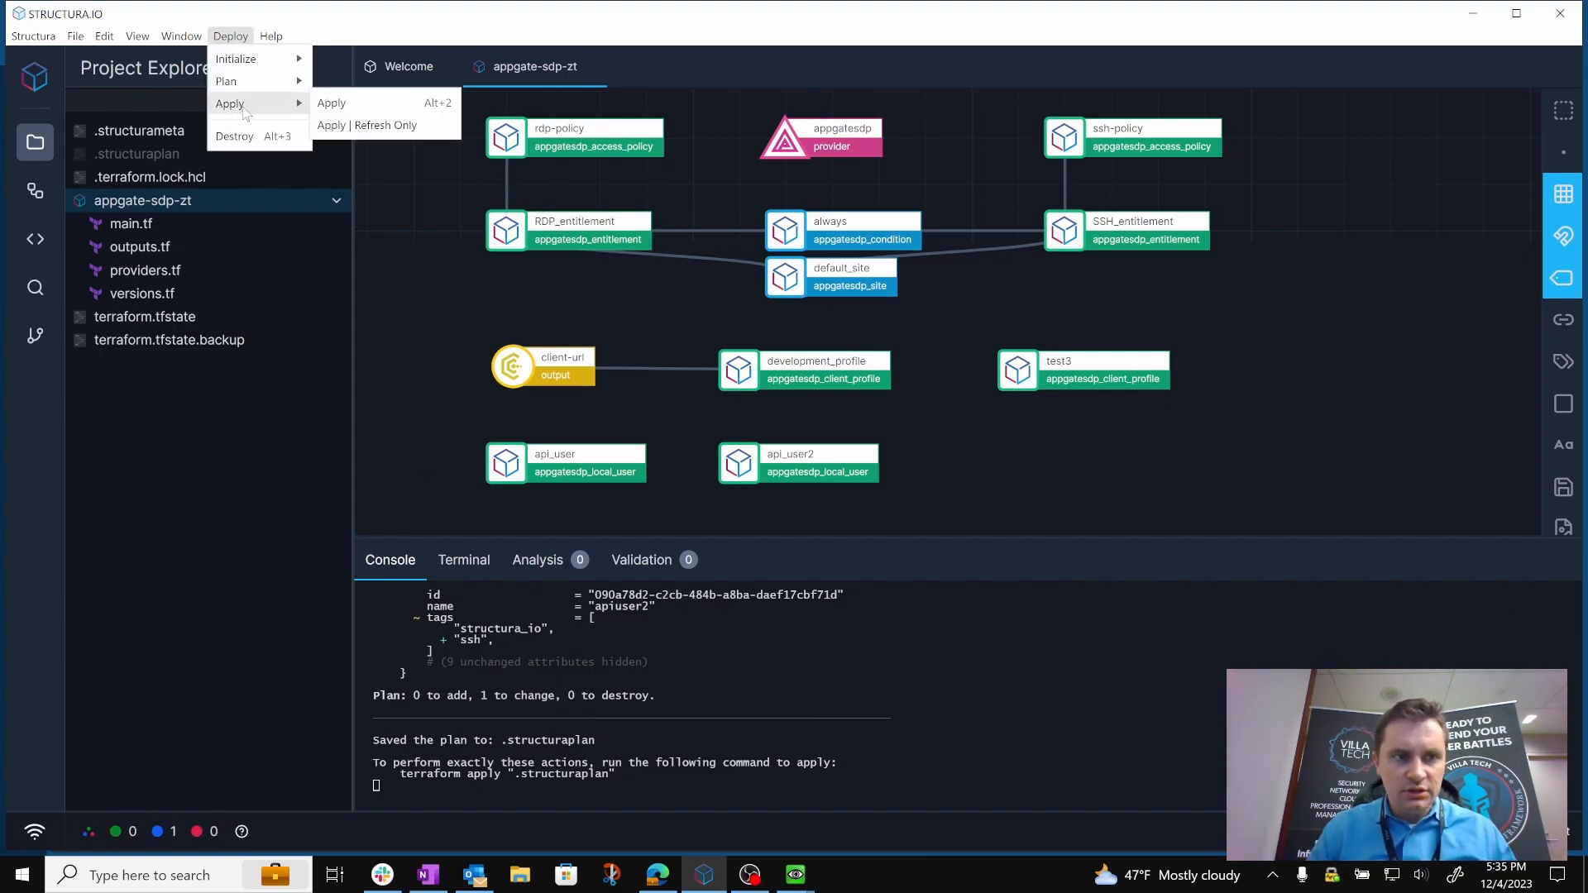
{"action": "left_click", "coordinate": [350, 107]}
{"action": "left_click", "coordinate": [971, 498]}
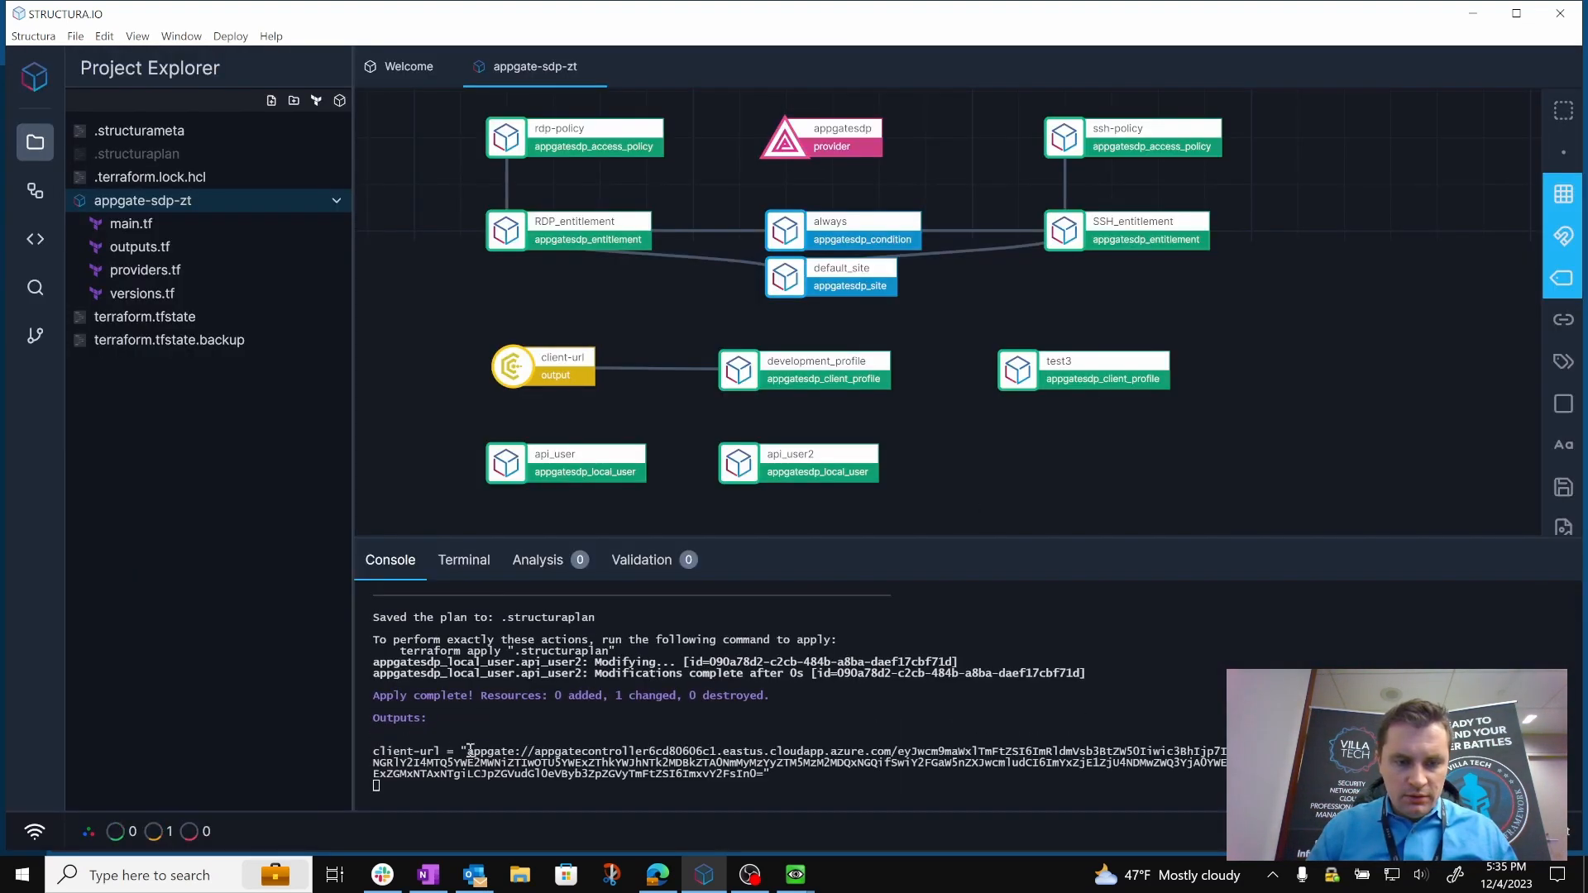
Reconnect the Appgate SDP client on Win-test-2 as apiuser2 to check its entitlements, and return to the Structura.io diagram.
{"action": "mouse_move", "coordinate": [795, 881]}
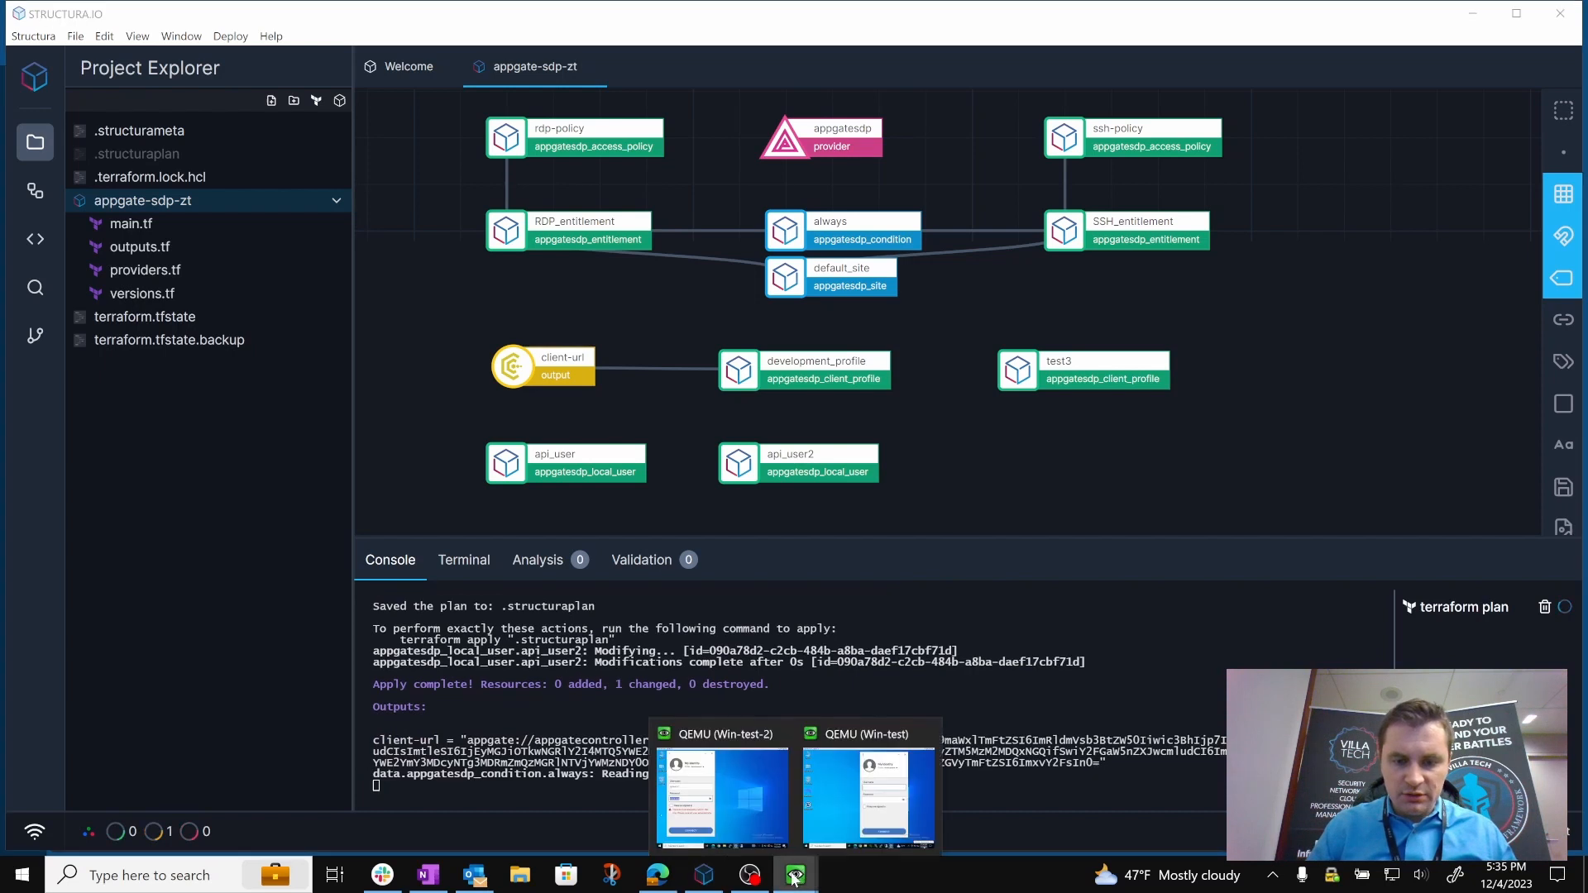
{"action": "left_click", "coordinate": [736, 807]}
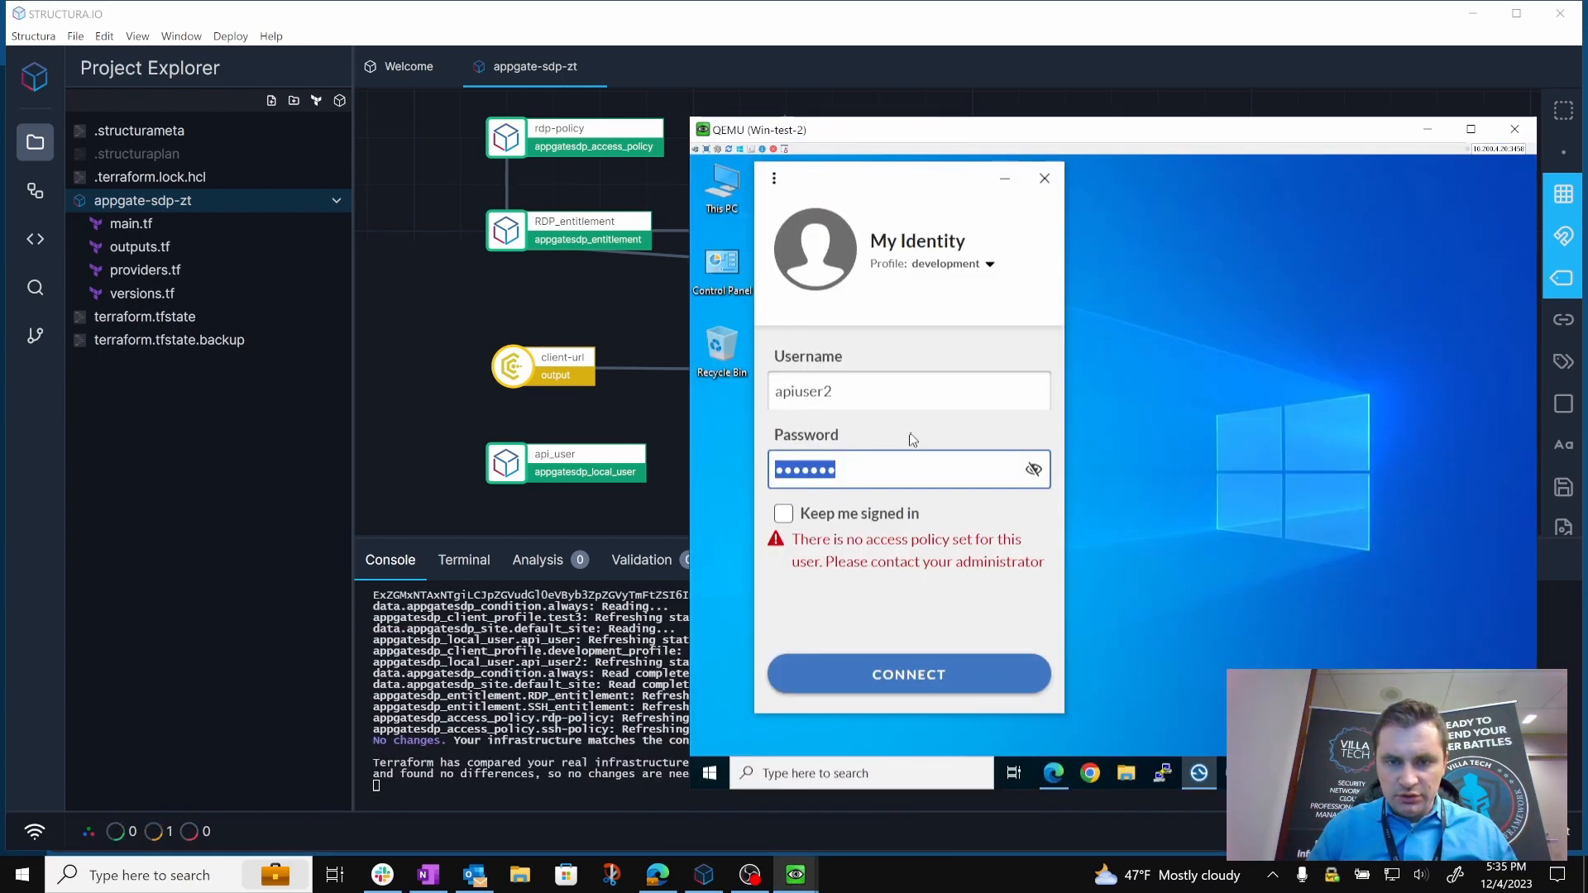
{"action": "left_click", "coordinate": [884, 677]}
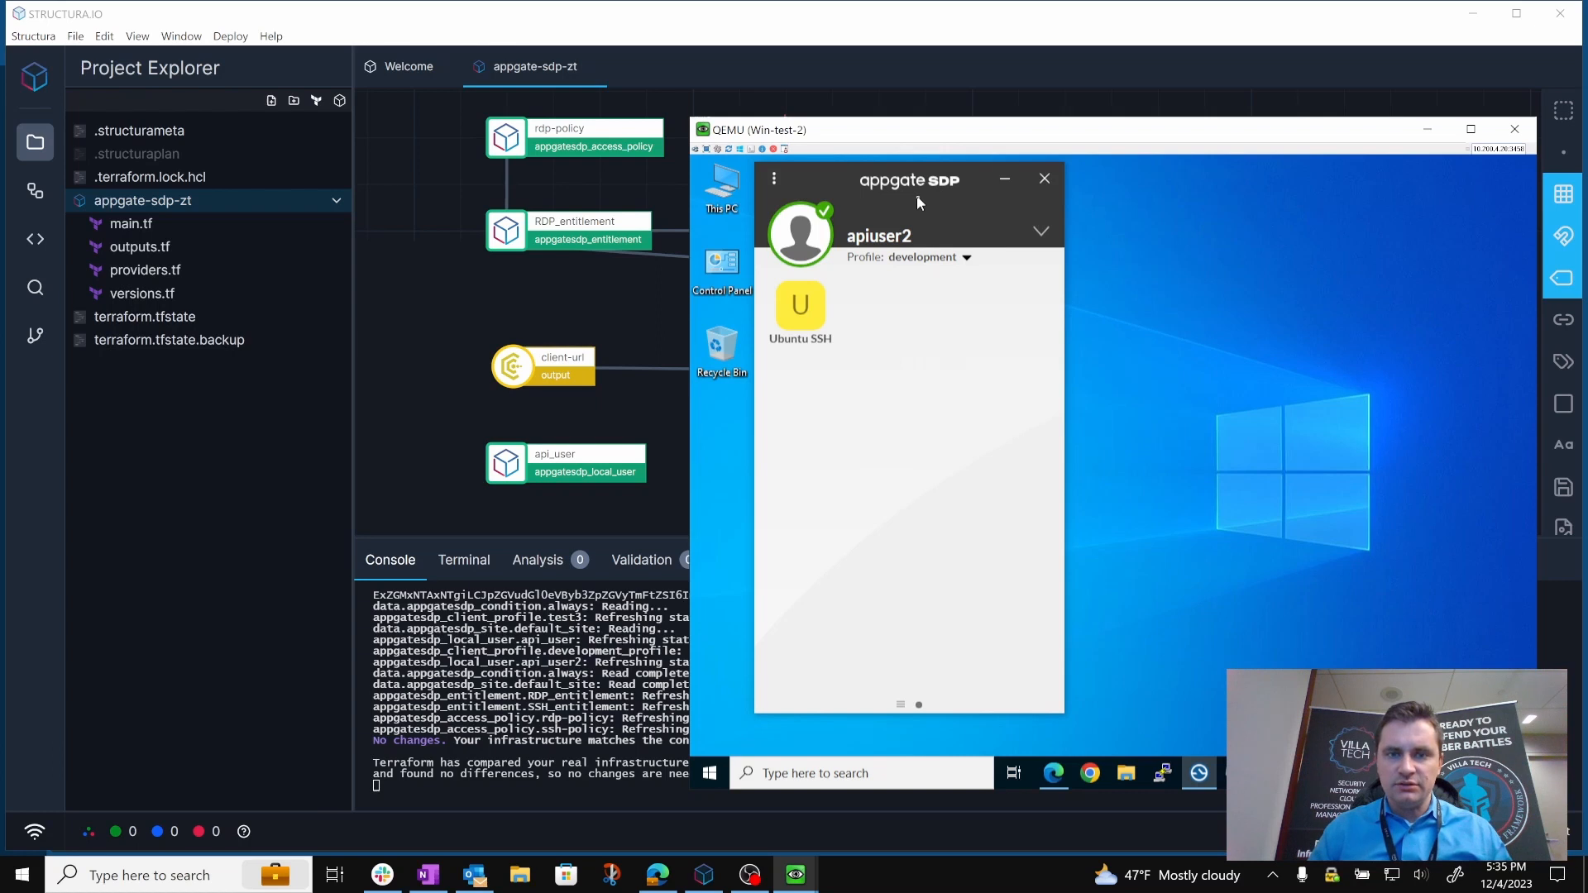
{"action": "left_click", "coordinate": [410, 355]}
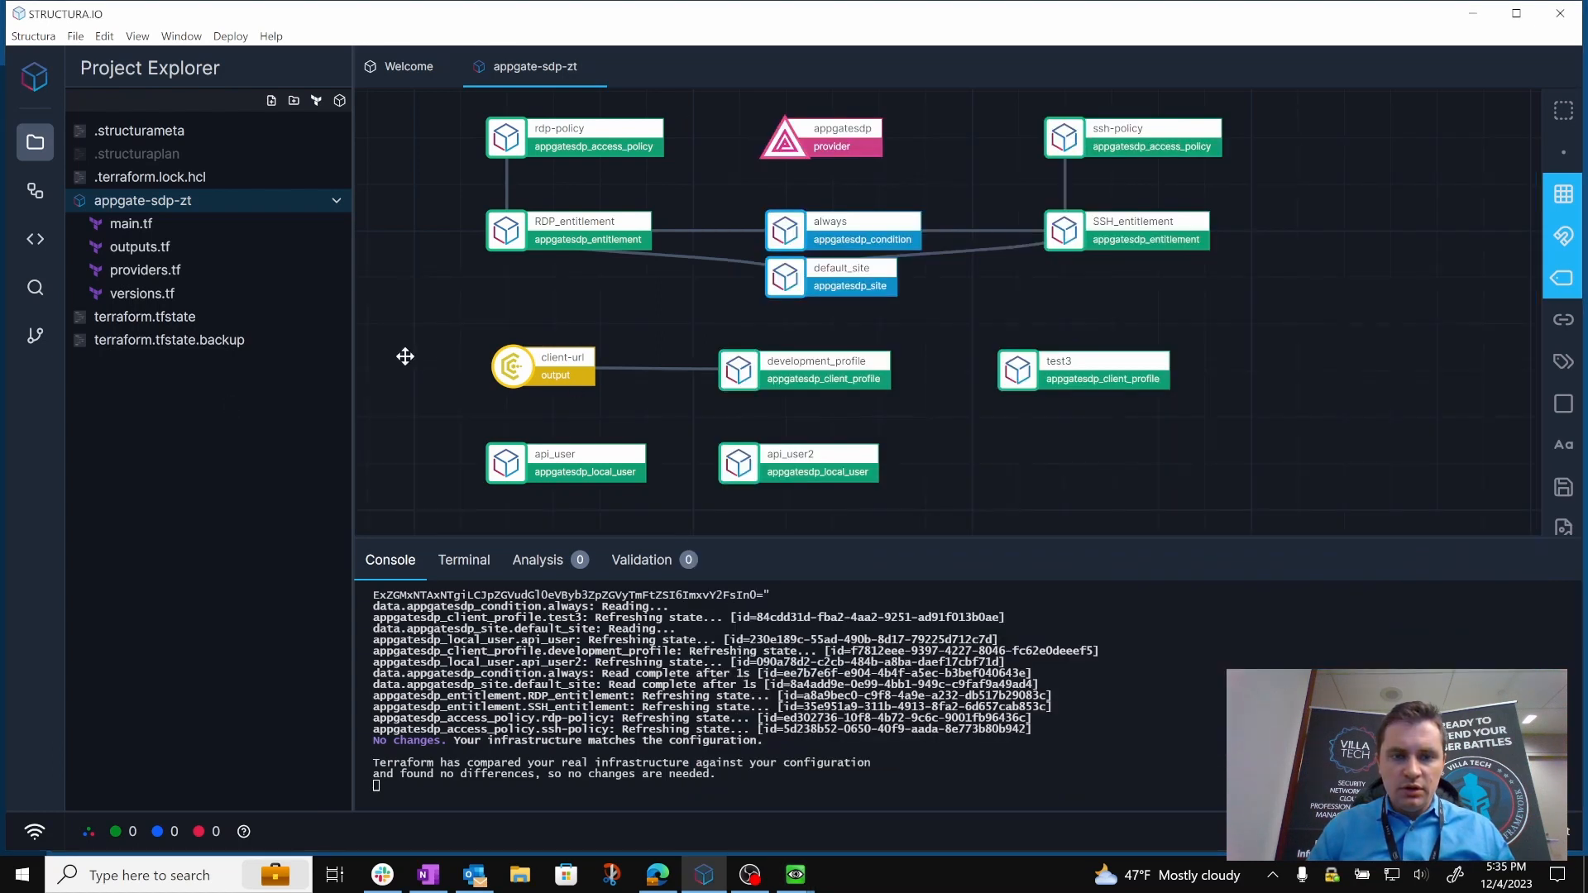